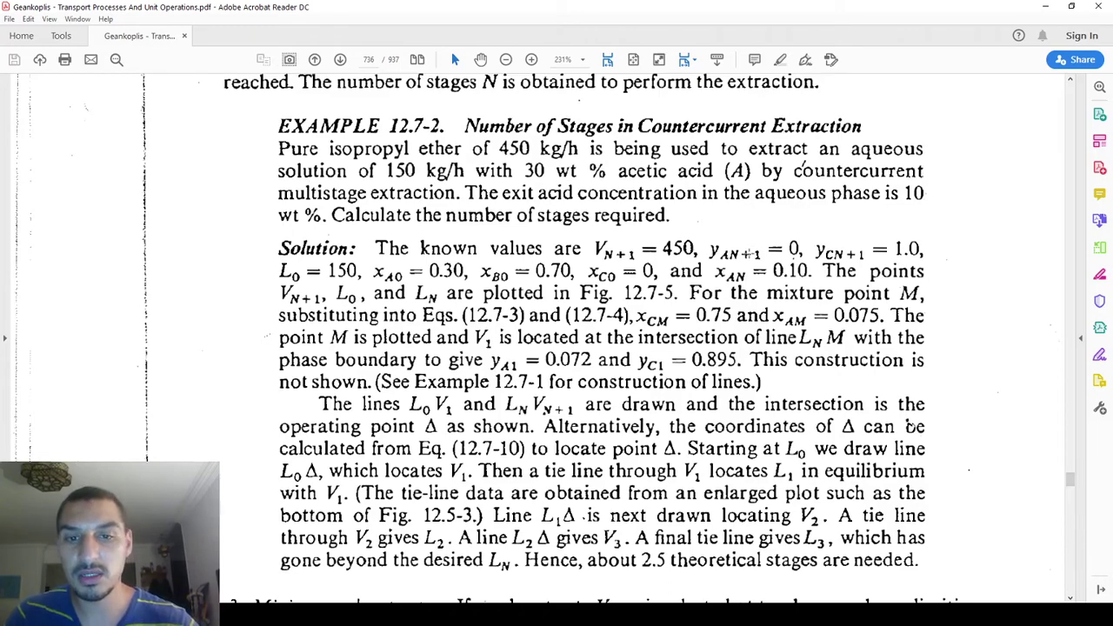
- Review Figures 12.7-4 and 12.7-5 in the Geankoplis PDF, then switch to the Liquid-liquid extraction1 workbook
scroll(749, 253, "down", 10)
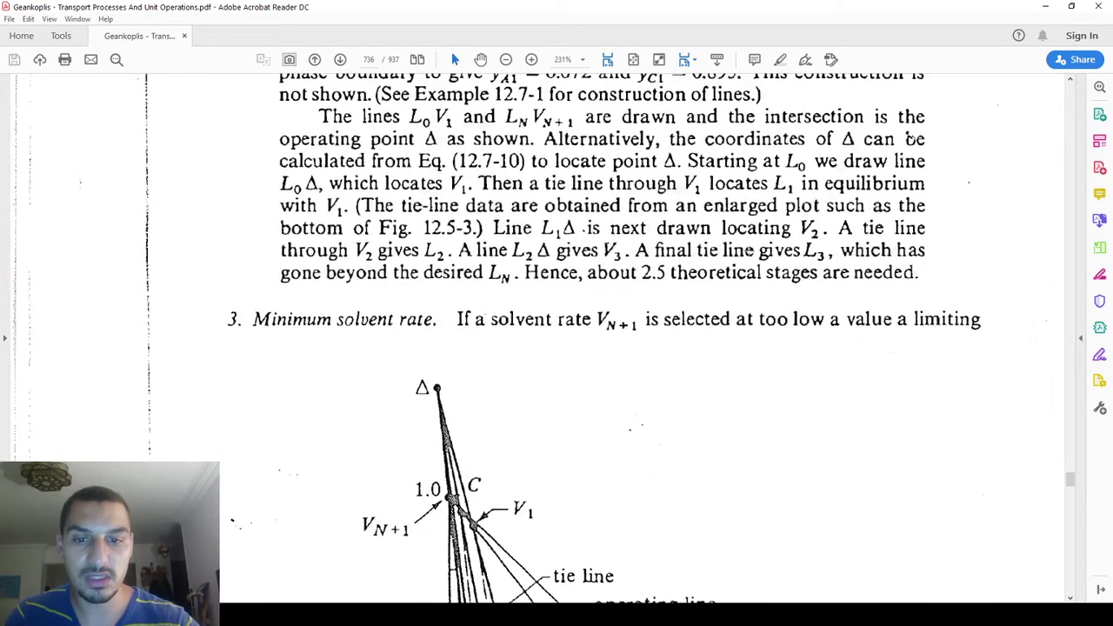
scroll(749, 250, "down", 15)
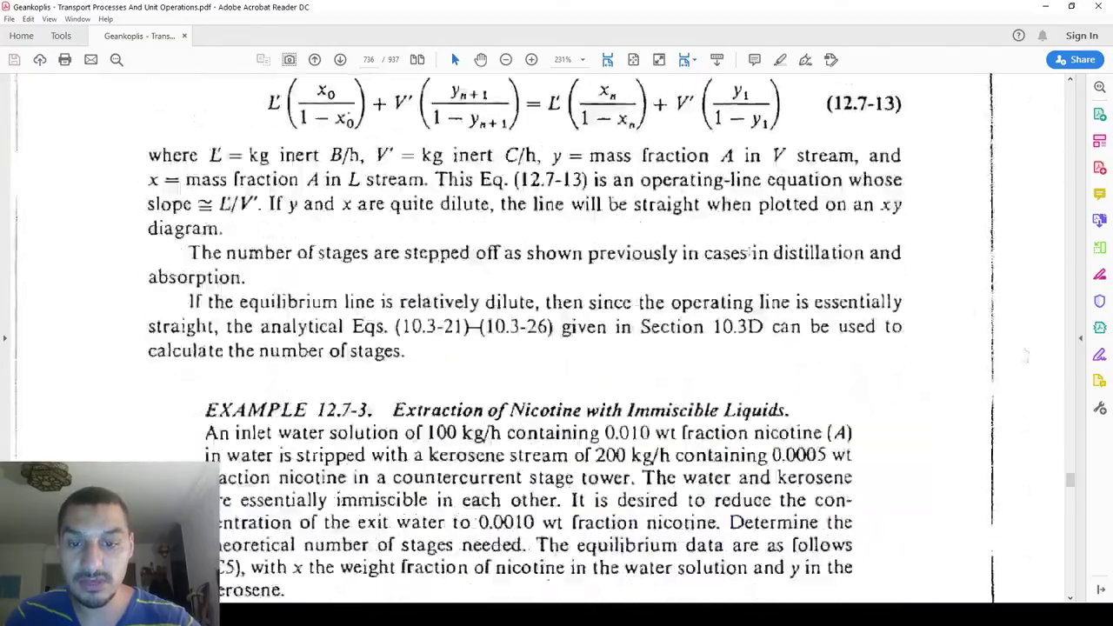
scroll(748, 250, "up", 15)
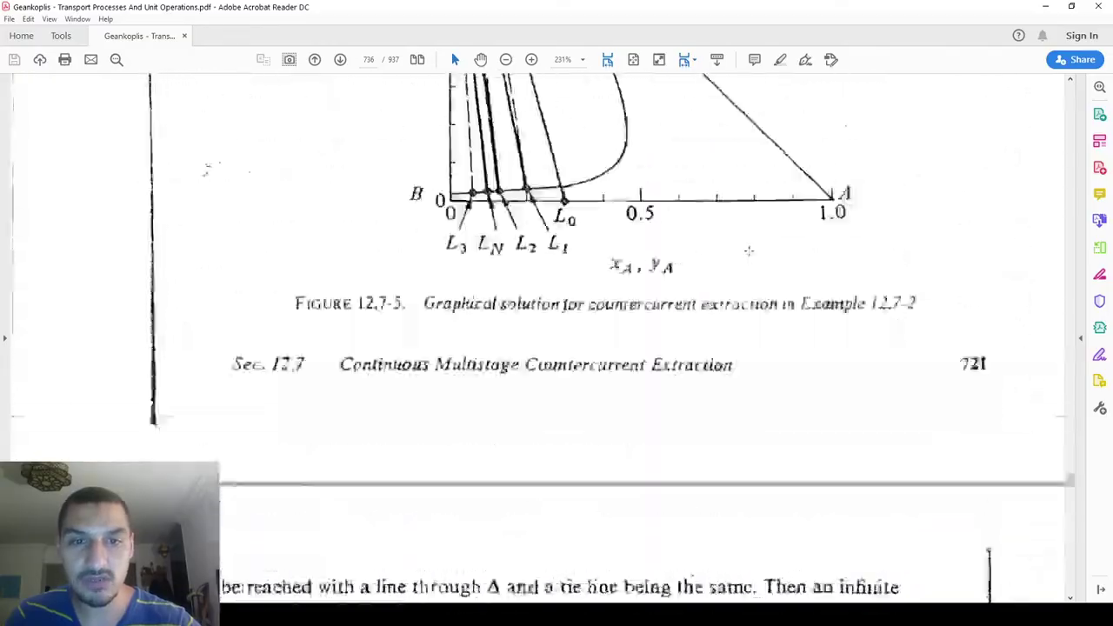
scroll(748, 250, "up", 15)
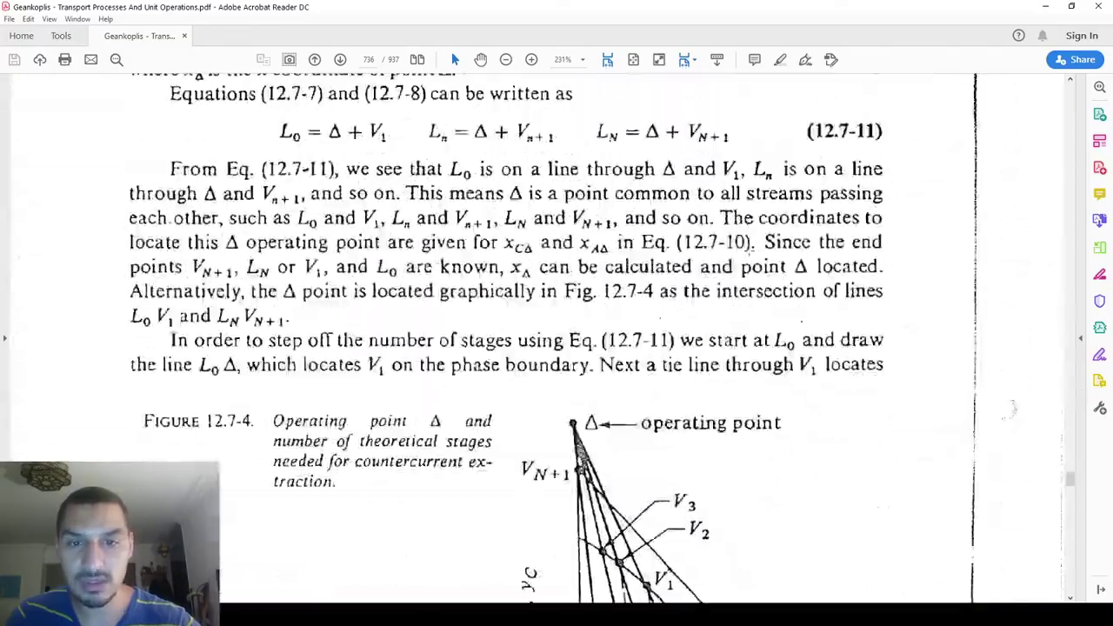
scroll(748, 251, "down", 10)
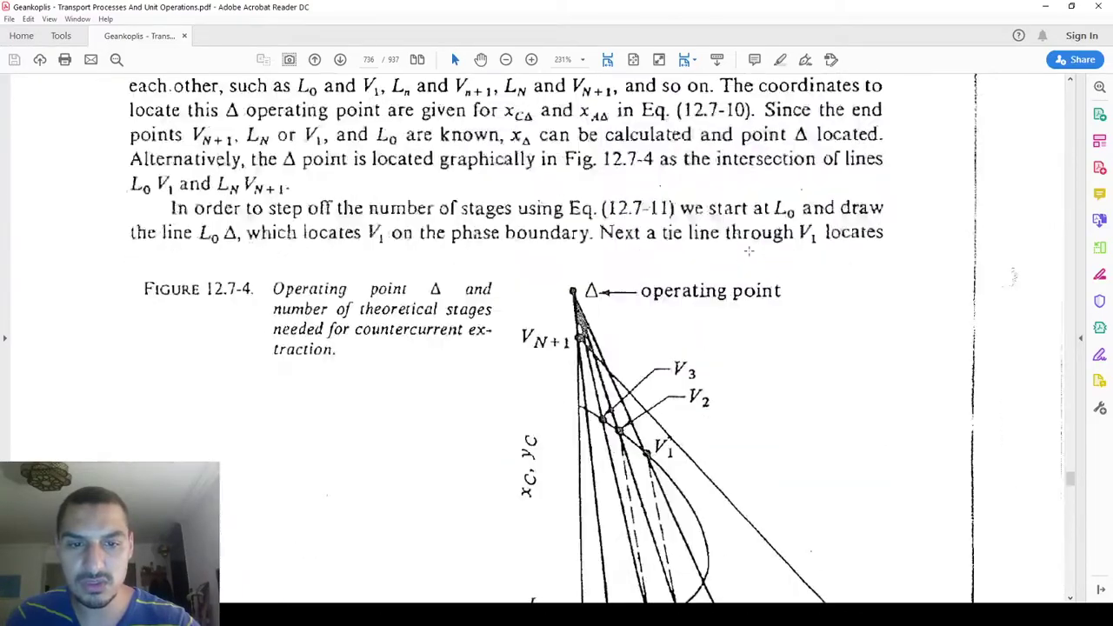
scroll(748, 250, "up", 5)
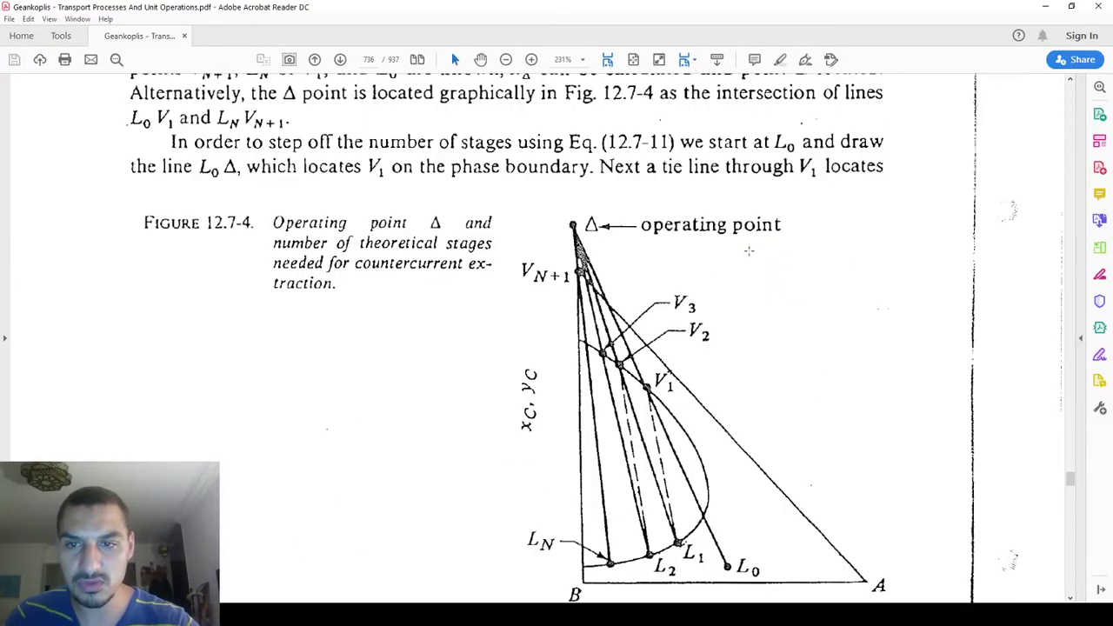
scroll(748, 250, "down", 10)
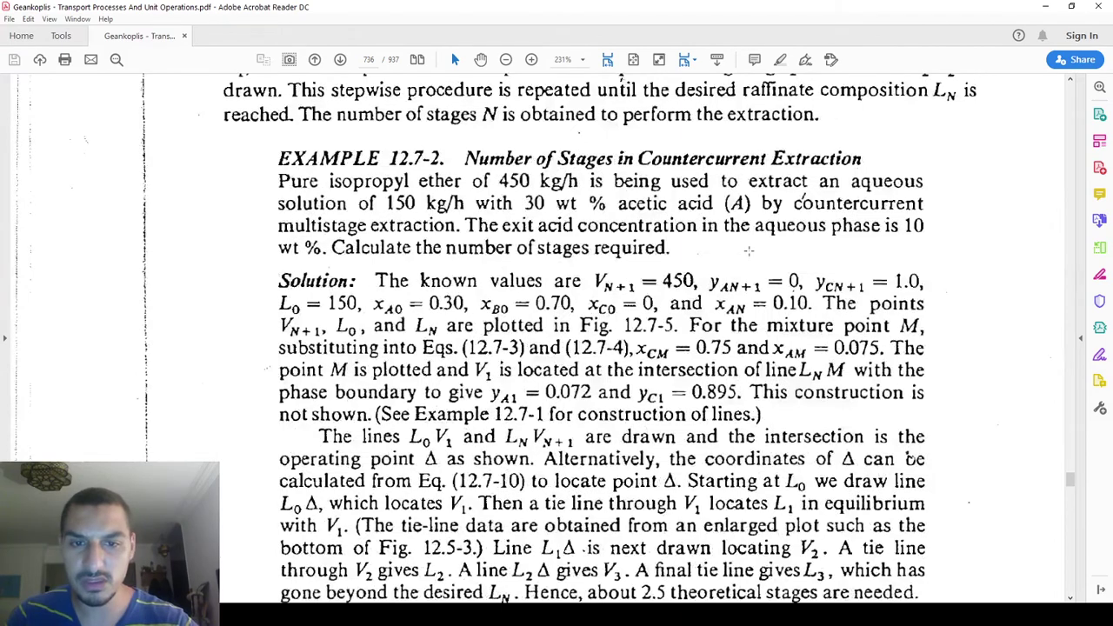
key("alt+Tab")
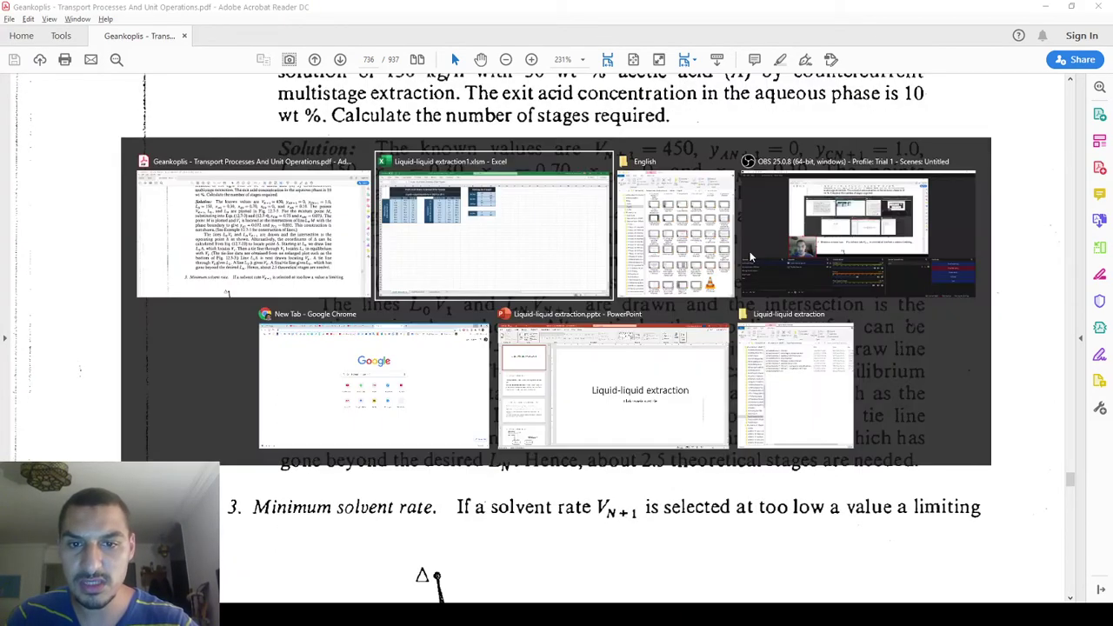
scroll(266, 207, "up", 3, "ctrl")
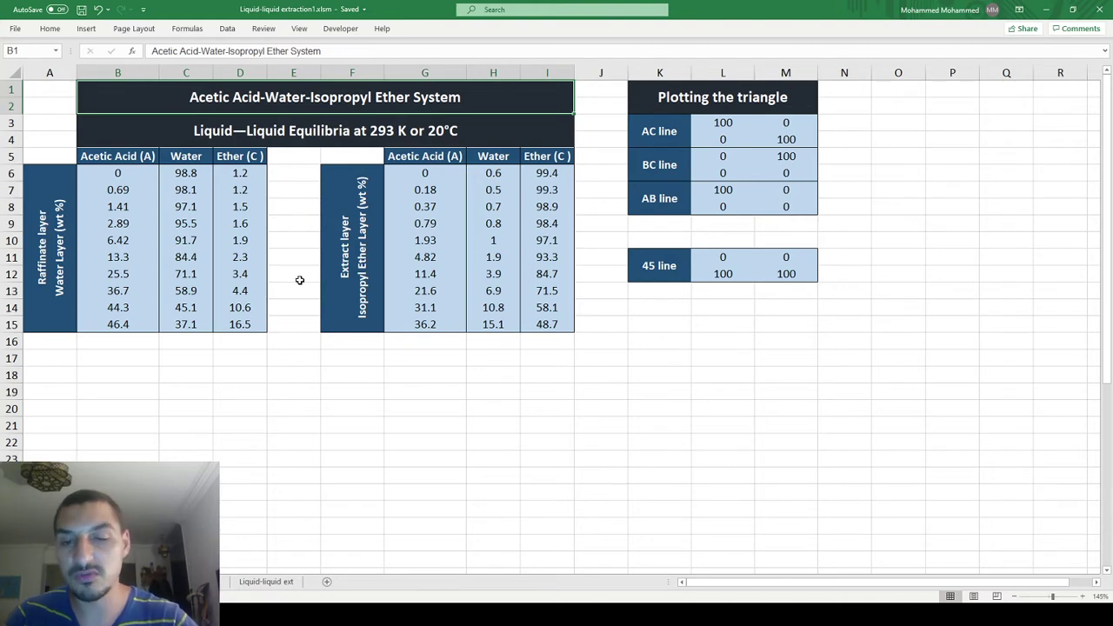
- Select the AC line coordinates L3:M4 (100/0 and 0/100) in the triangle plotting table
scroll(299, 280, "down", 1)
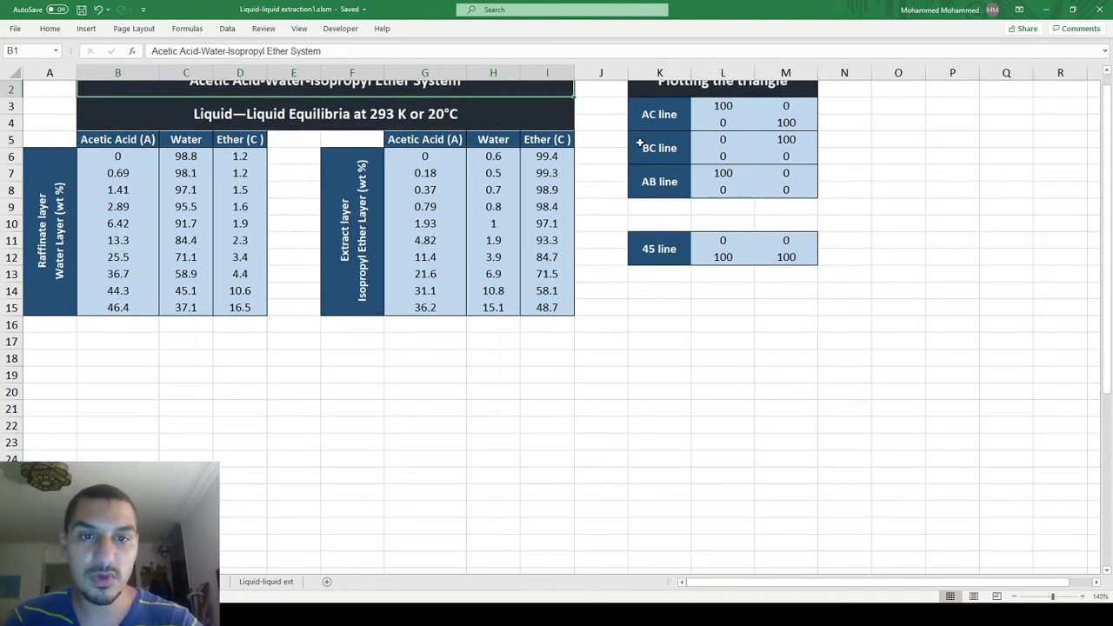
scroll(638, 144, "up", 1)
left_click_drag(665, 98, 680, 198)
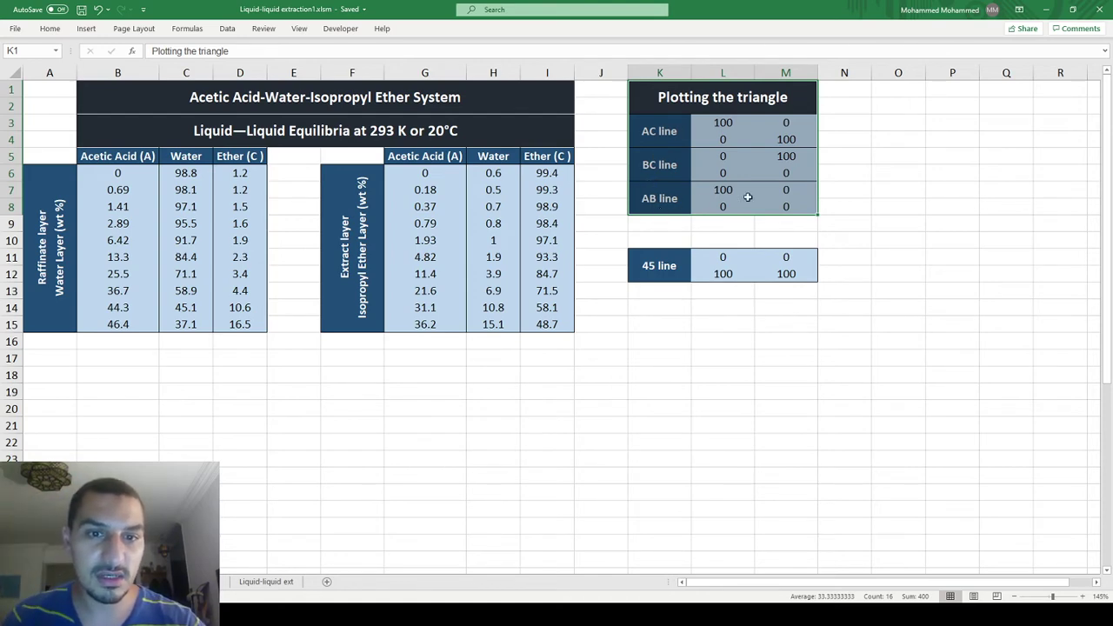
left_click_drag(735, 121, 775, 139)
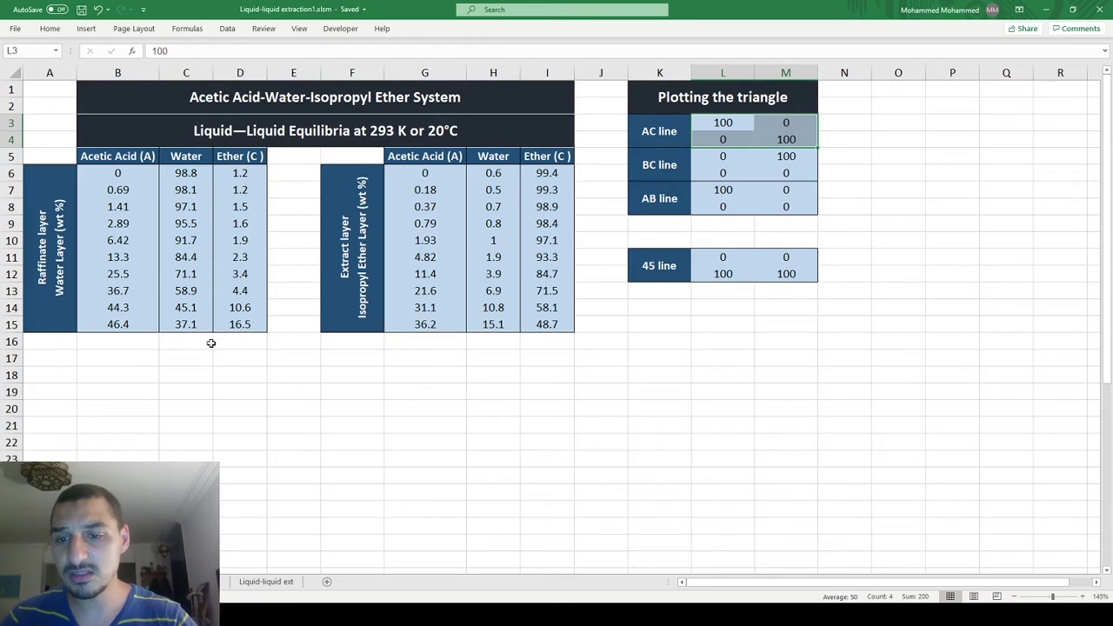
left_click_drag(728, 119, 785, 141)
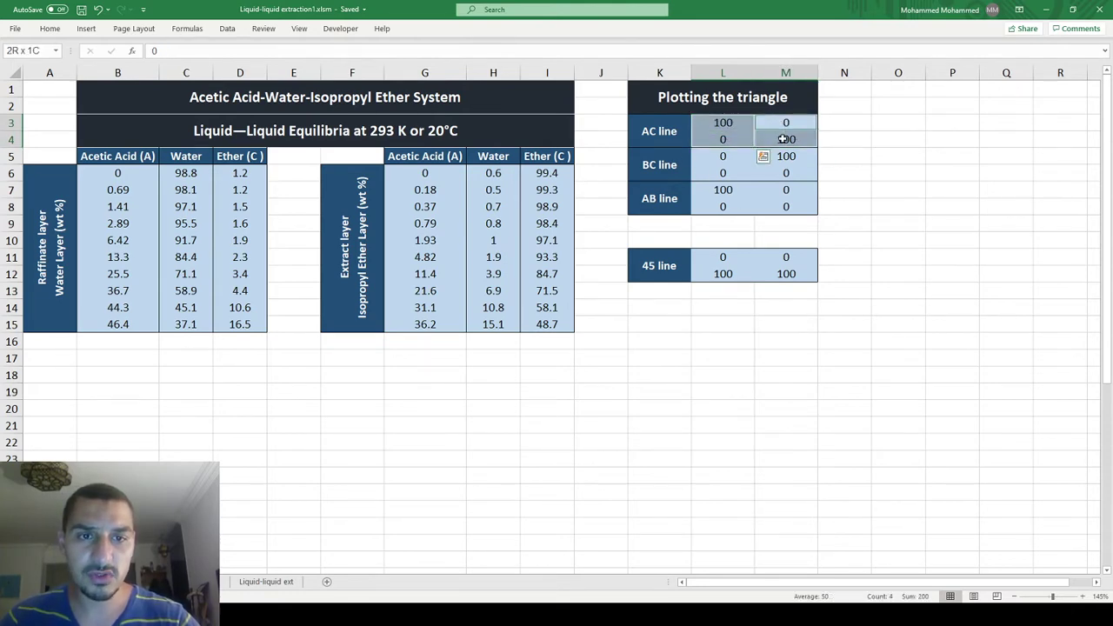
- Pin the ribbon and insert a Scatter with Smooth Lines chart of the AC line
double_click(50, 28)
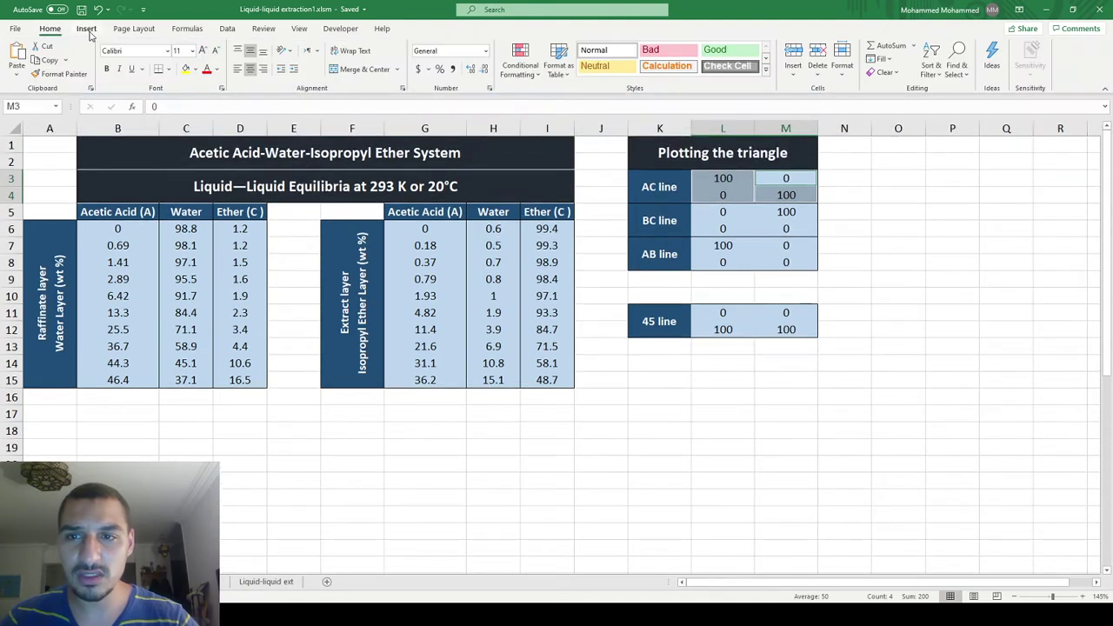
left_click(86, 29)
left_click(446, 73)
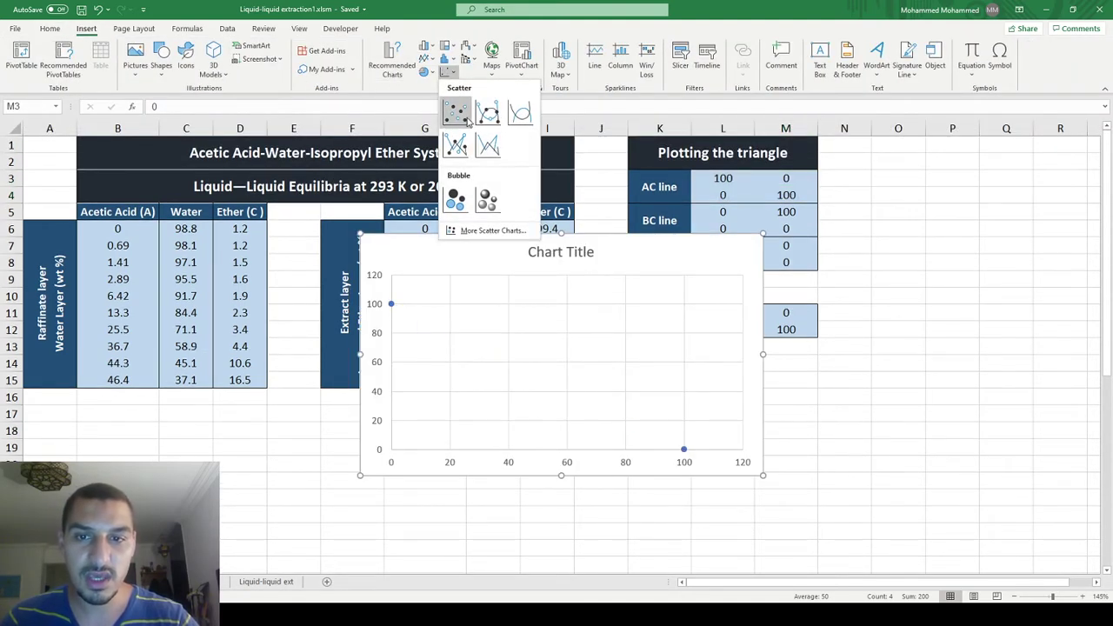
left_click(519, 113)
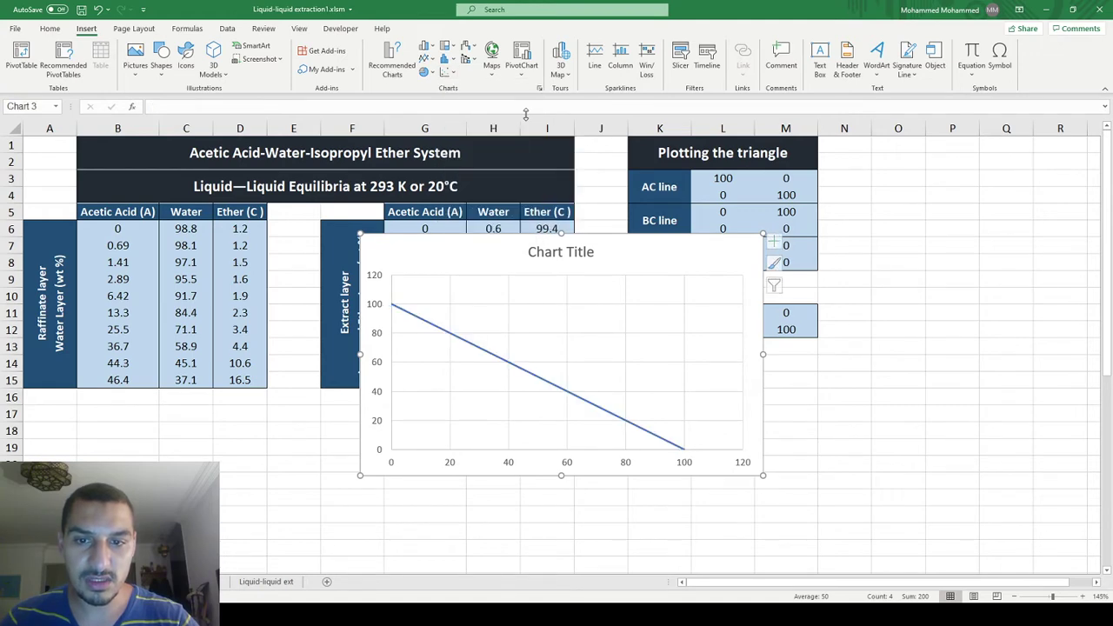
- Move the chart below the tables, delete its title, and bring up Select Data
left_click_drag(490, 251, 479, 349)
left_click(543, 354)
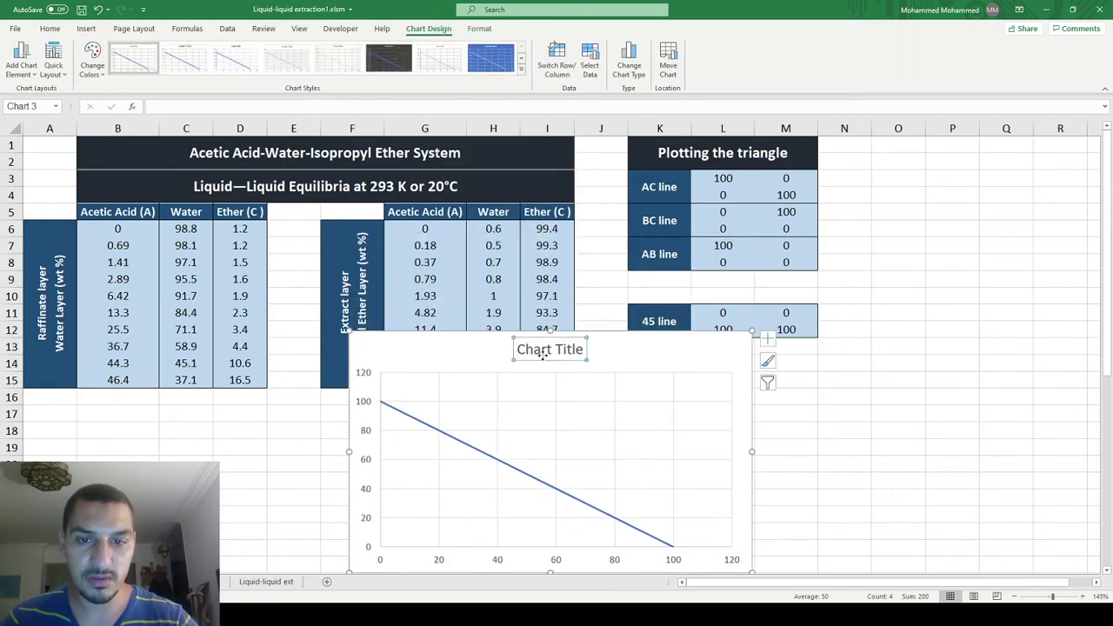
key("Delete")
right_click(588, 417)
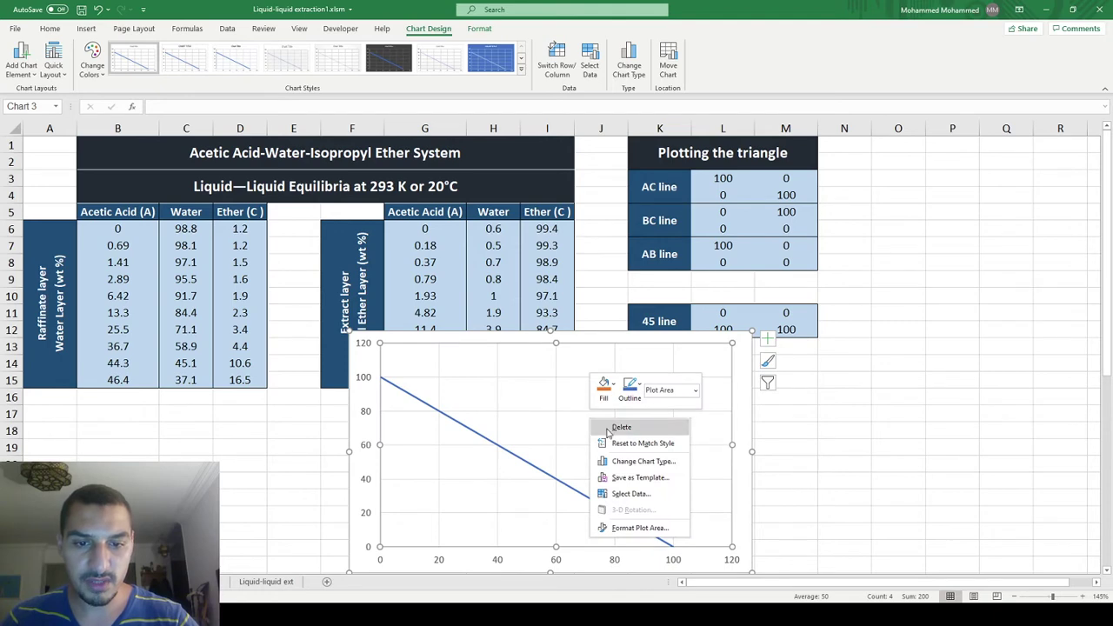
left_click(634, 493)
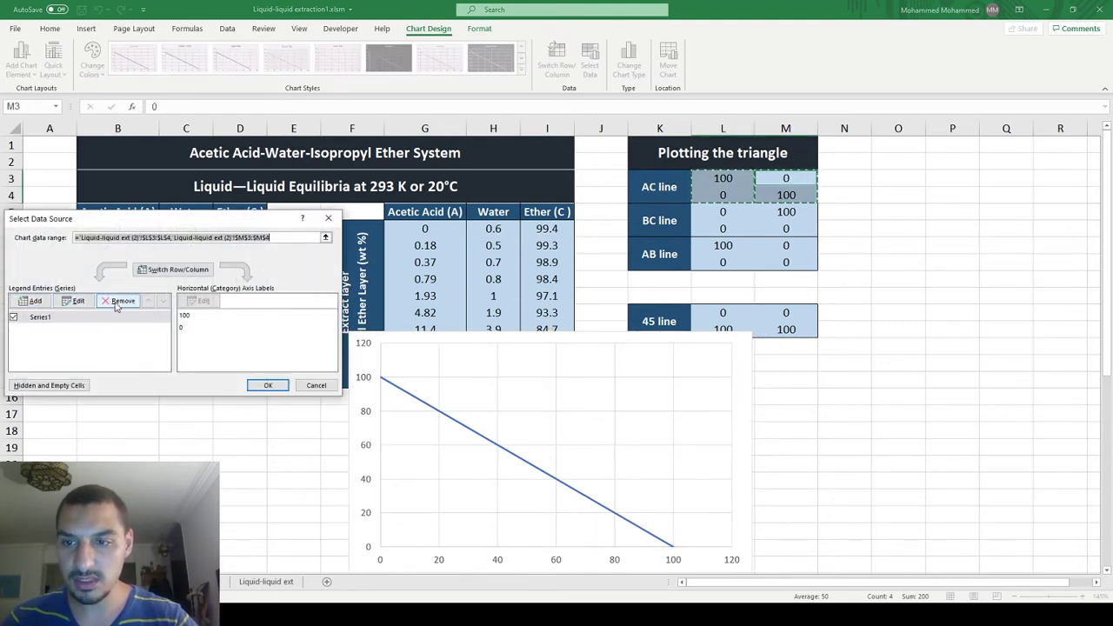
- Rename the first series to 'traingle hyp'
left_click(73, 302)
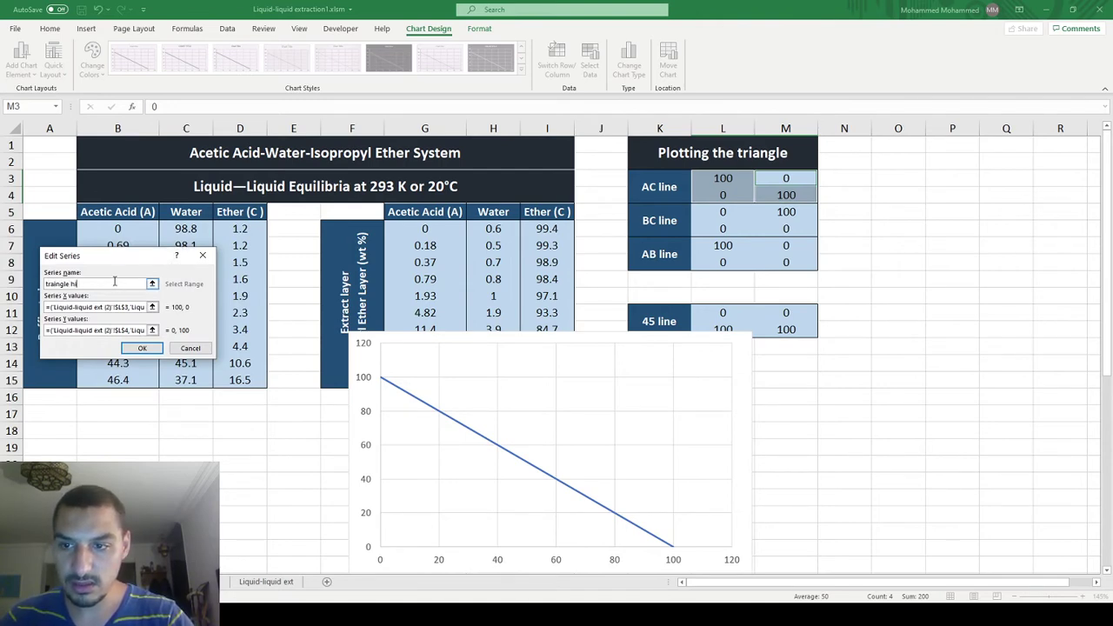
type("traingle hyp")
key("Return")
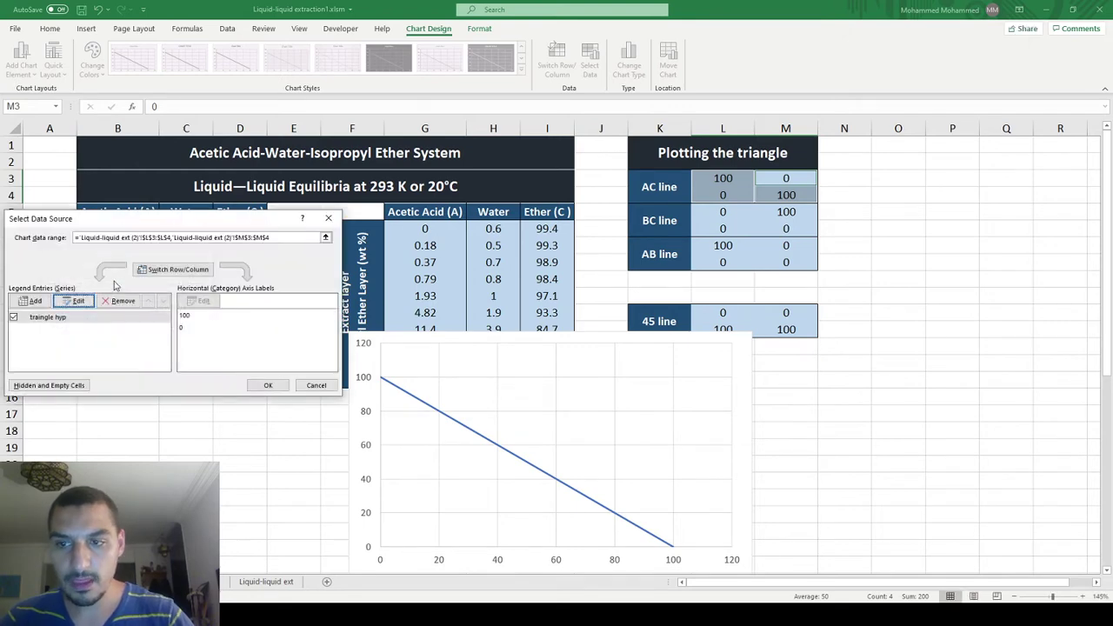
- Add the triangle 1 (BC line) series with X values L5:L6 and Y values M5:M6
left_click(34, 296)
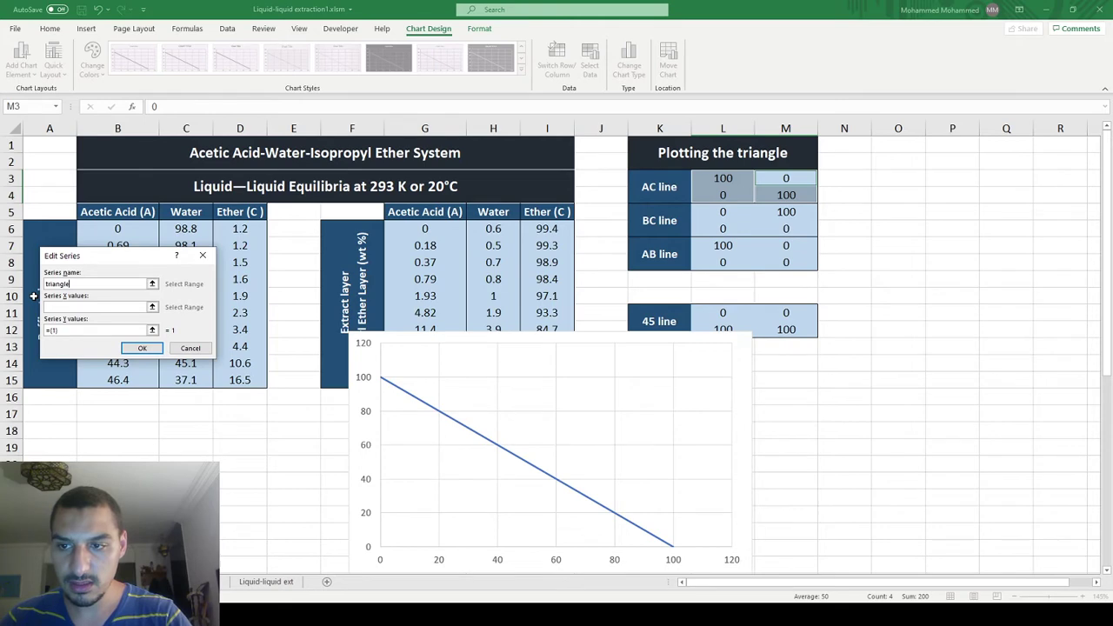
key("Tab")
key("Right")
key("Down")
key("Left")
key("Down")
key("Left")
key("shift+Down")
key("Tab")
key("Right")
key("Down")
key("Down")
key("shift+Down")
key("Return")
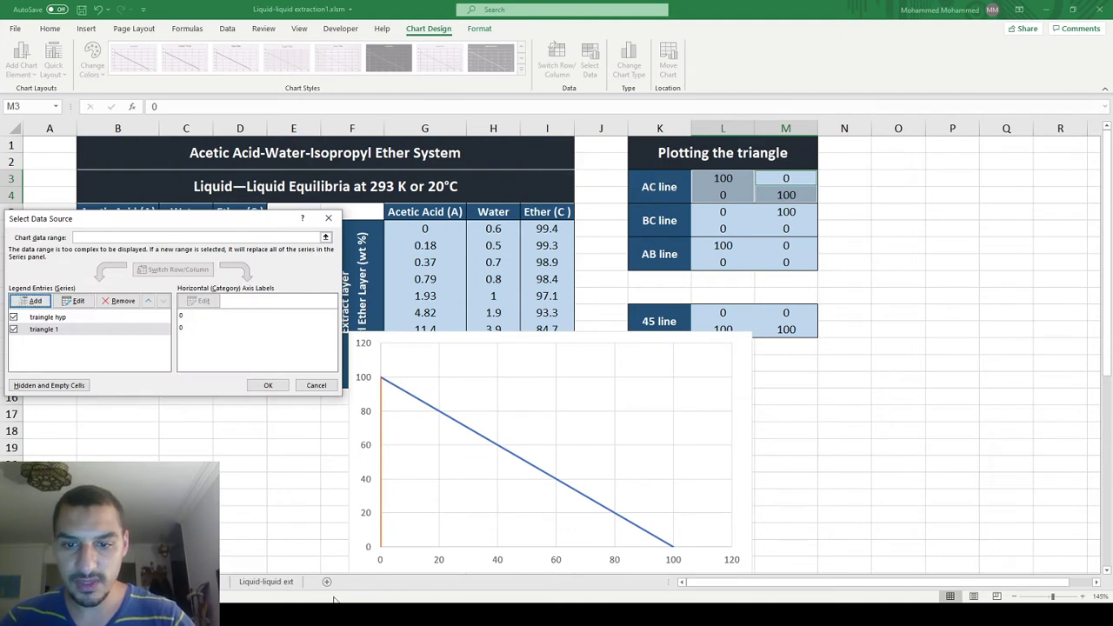
- Add the 'triangle 2' series with X values L7:L8 and Y values M7:M8, then apply
left_click(39, 300)
type("tria")
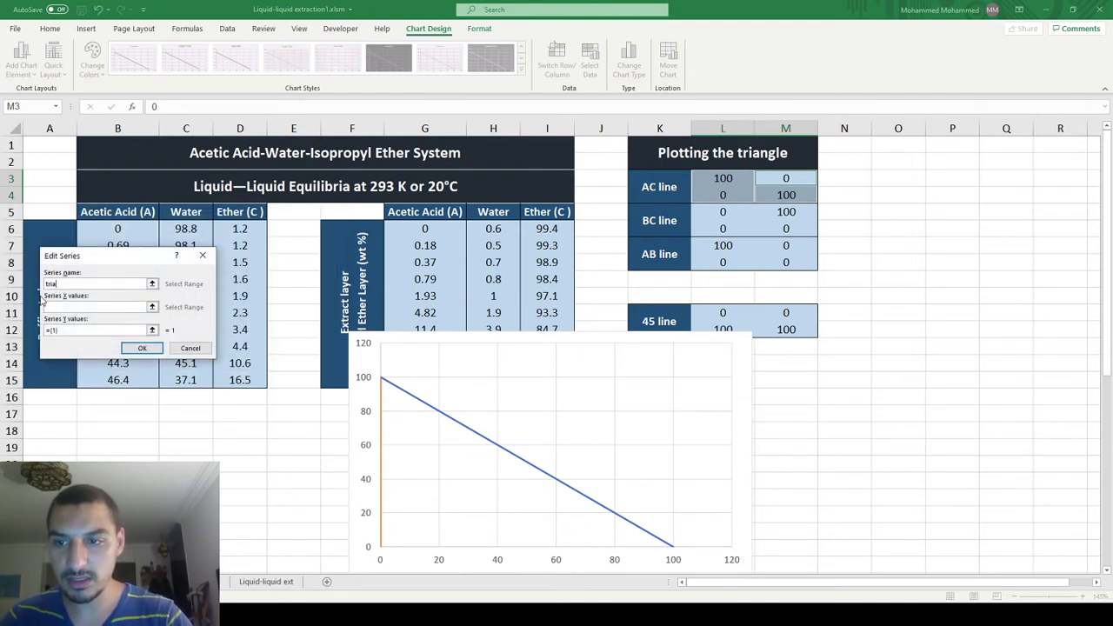
type("ngle 2")
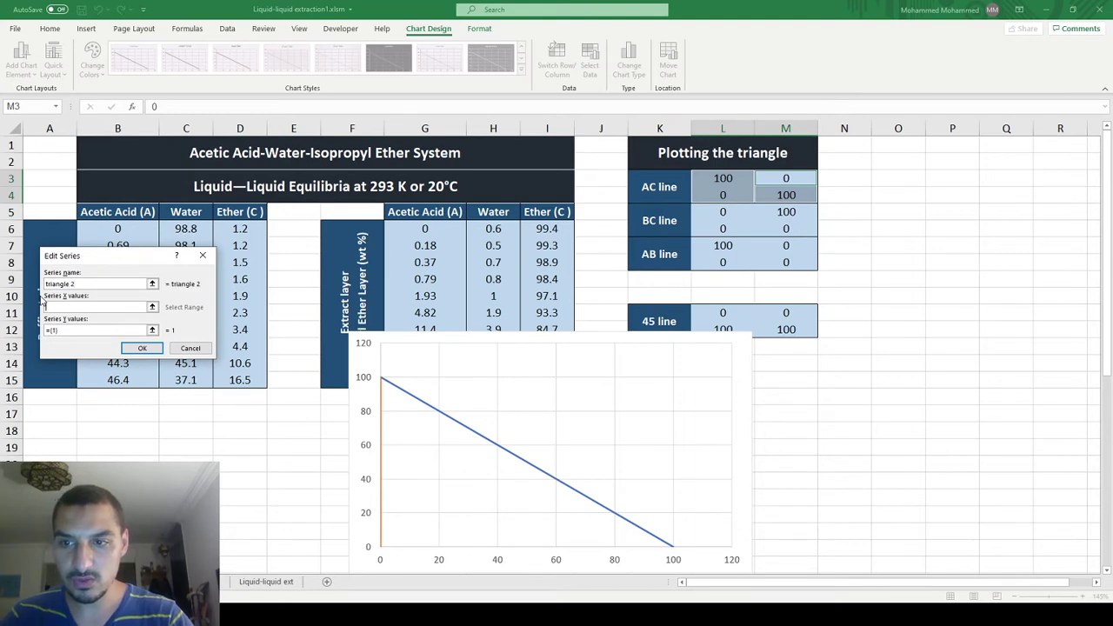
key("Tab")
key("Down")
key("Left")
key("Down")
key("Down")
key("Down")
key("shift+Down")
key("Tab")
key("Right")
key("Down")
key("Down")
key("Left")
key("Down")
key("Down")
key("shift+Down")
key("Return")
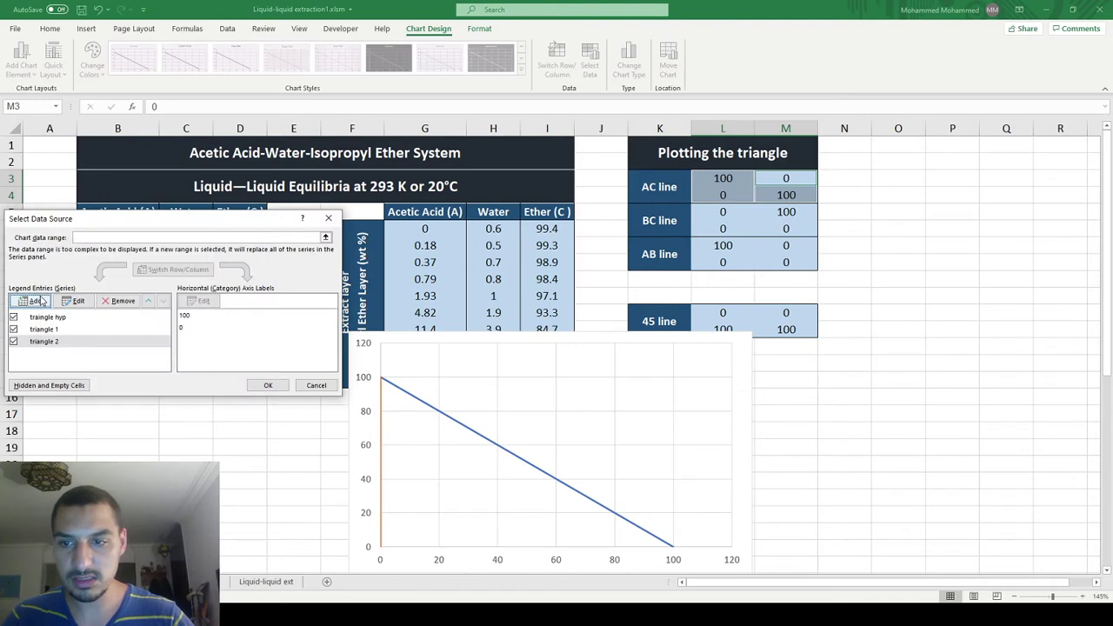
left_click(266, 385)
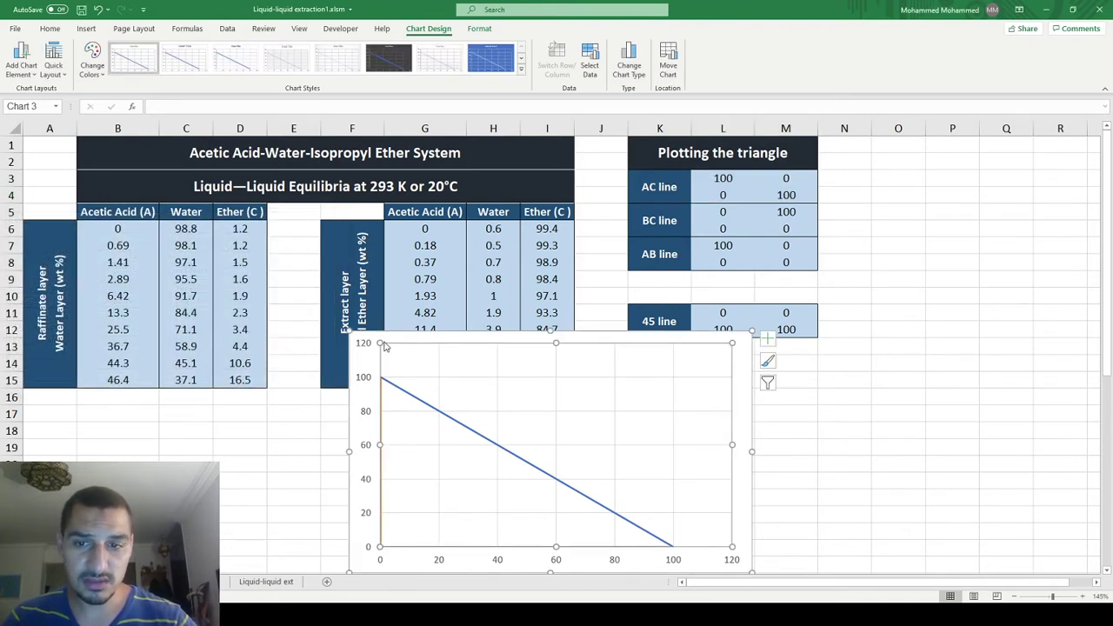
- Set the horizontal axis maximum to 100 with a major unit of 10
scroll(405, 337, "down", 3)
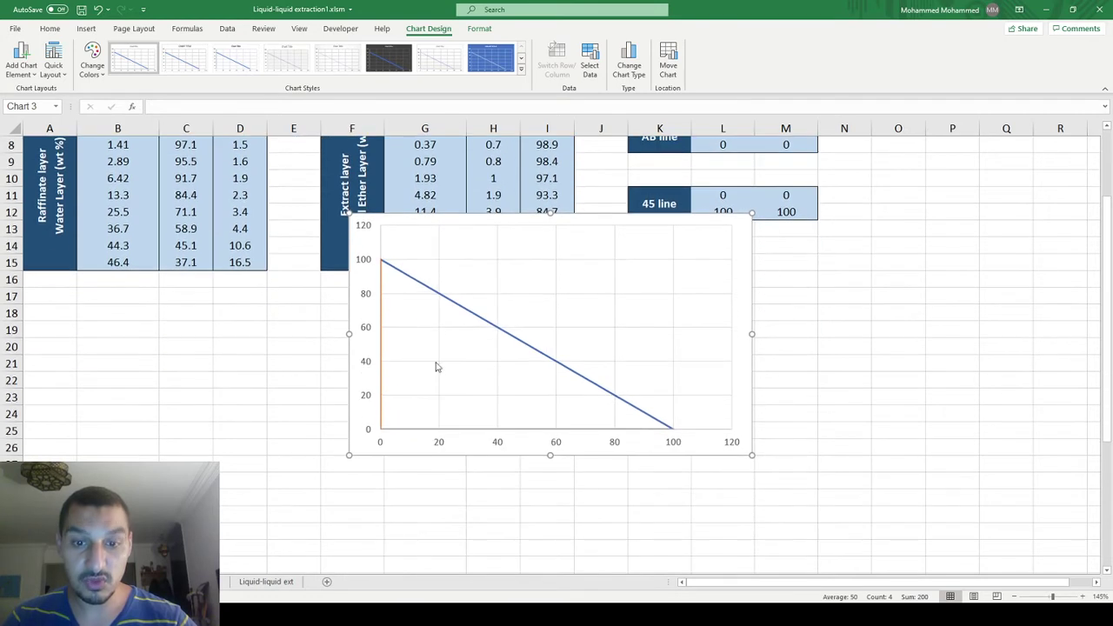
left_click_drag(535, 448, 529, 539)
scroll(507, 518, "down", 1)
left_click(703, 528)
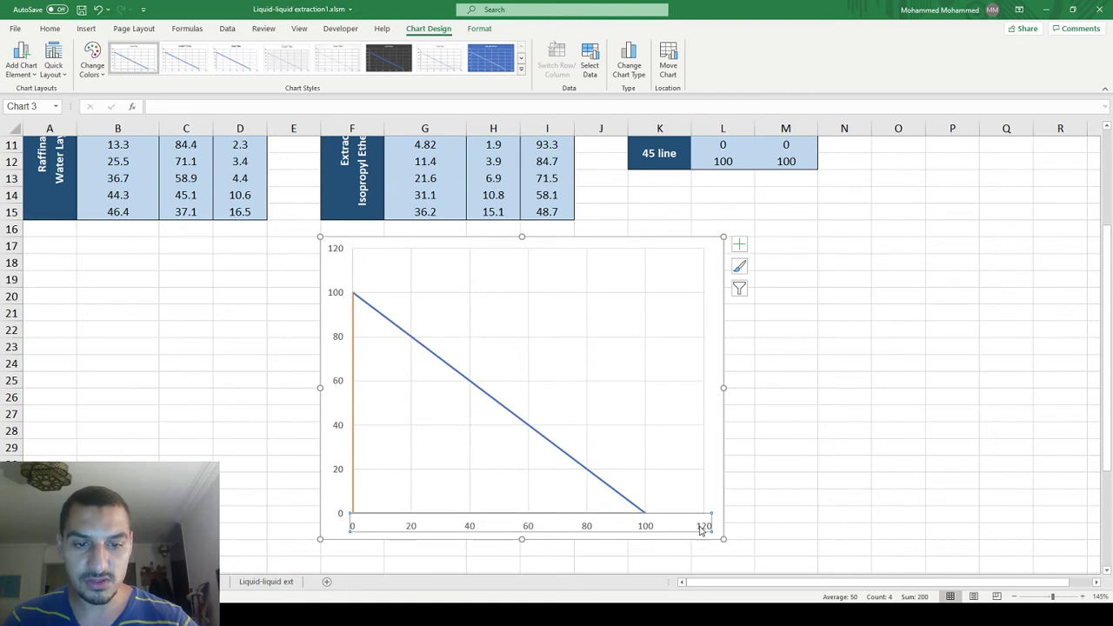
double_click(703, 528)
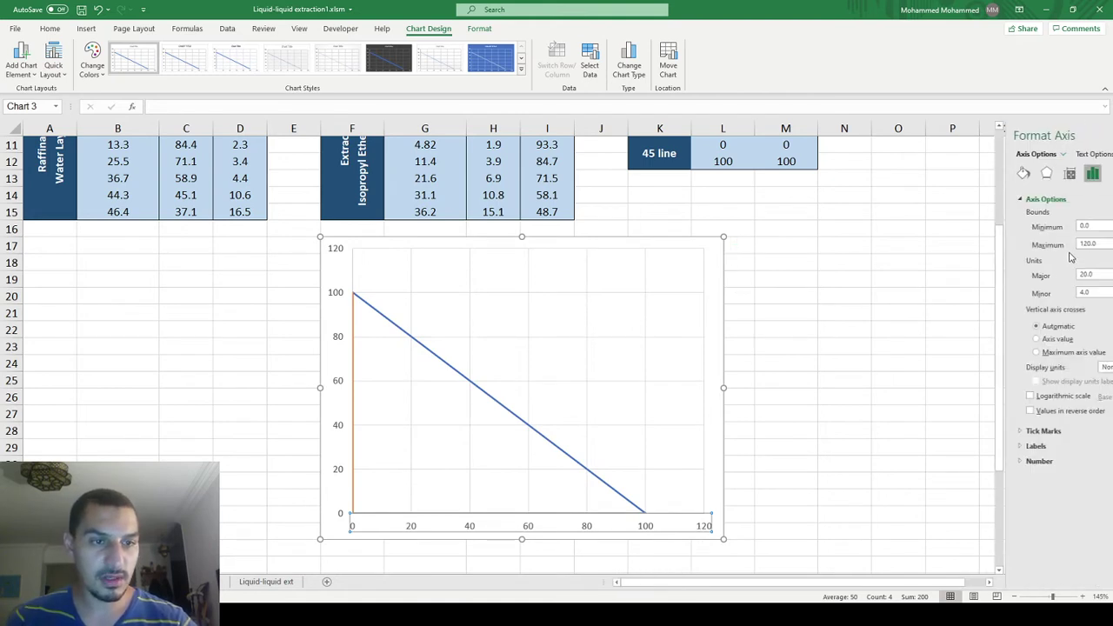
left_click(1043, 244)
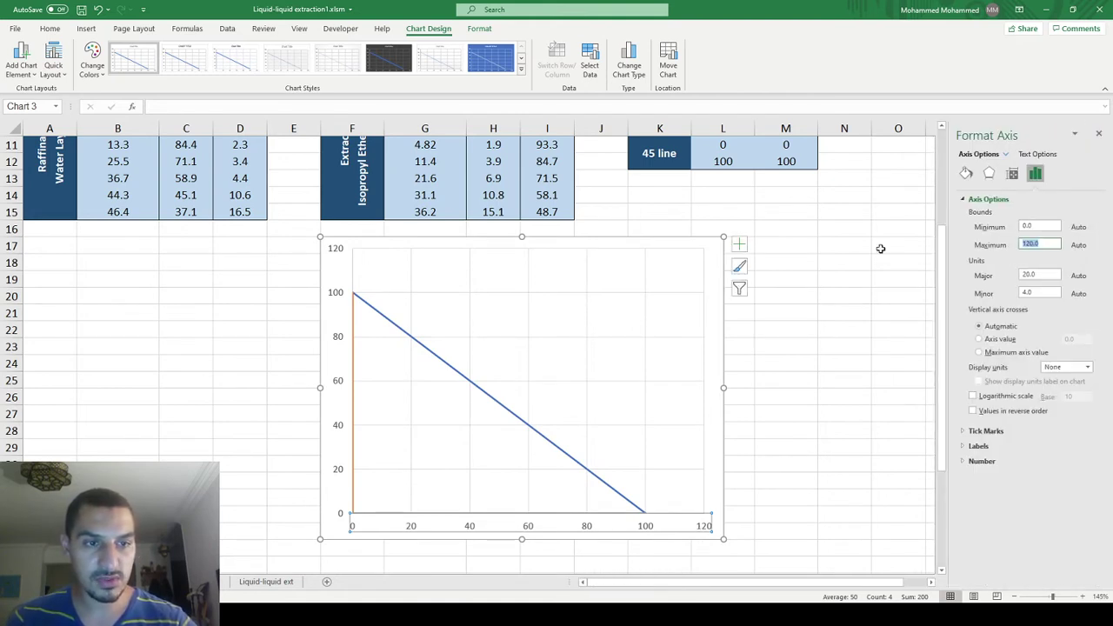
type("100")
key("Tab")
type("10")
key("Return")
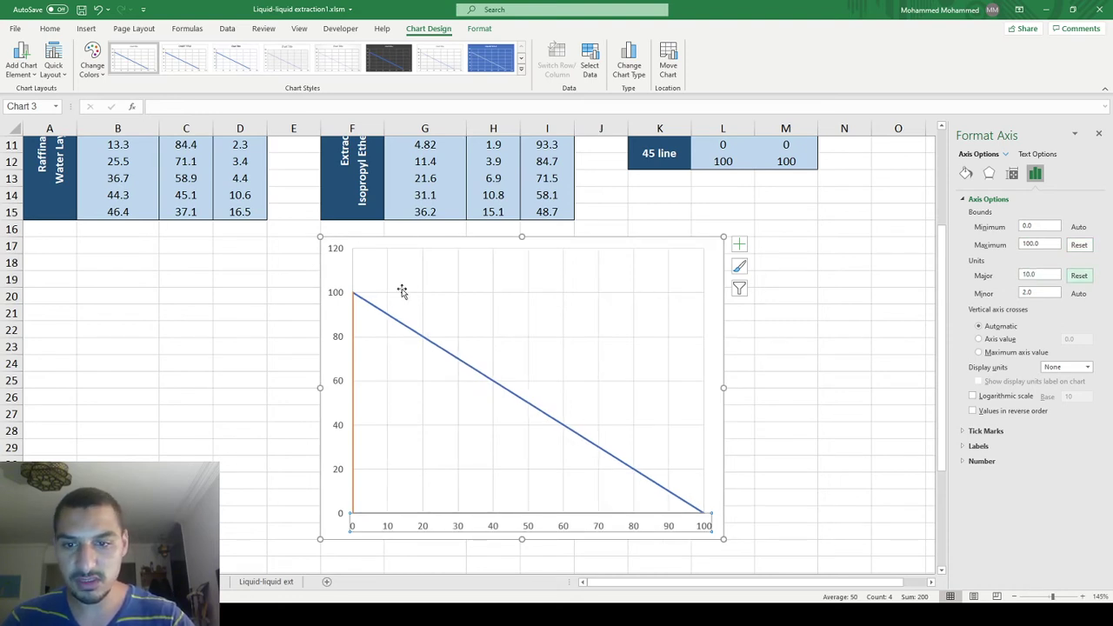
- Set the vertical axis maximum to 100 and add axis titles to the chart
left_click(335, 295)
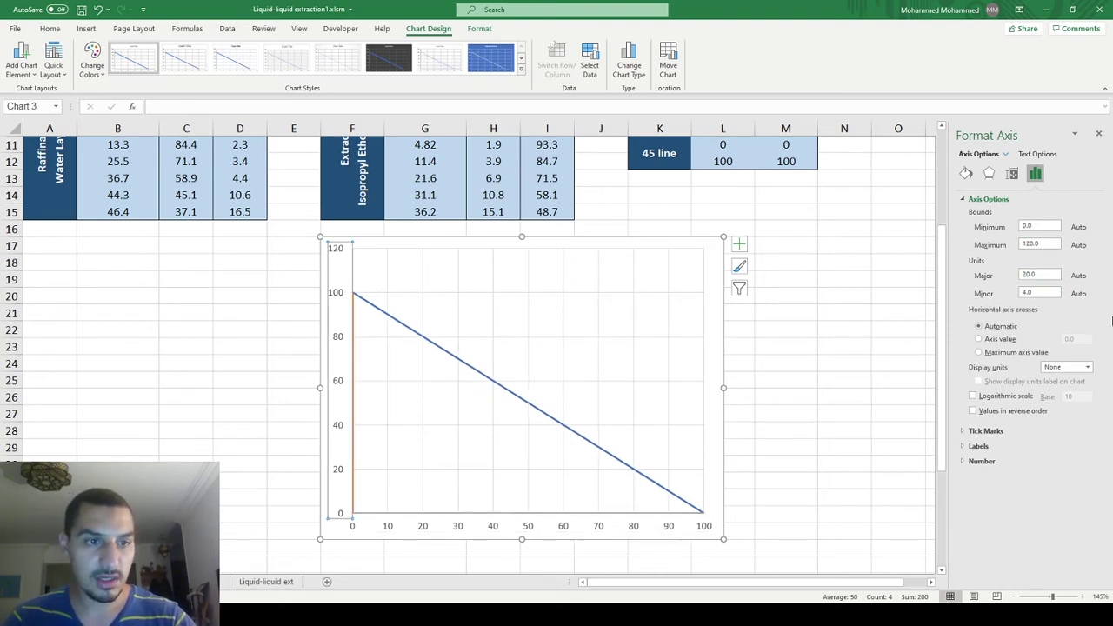
double_click(1044, 241)
type("100")
key("Return")
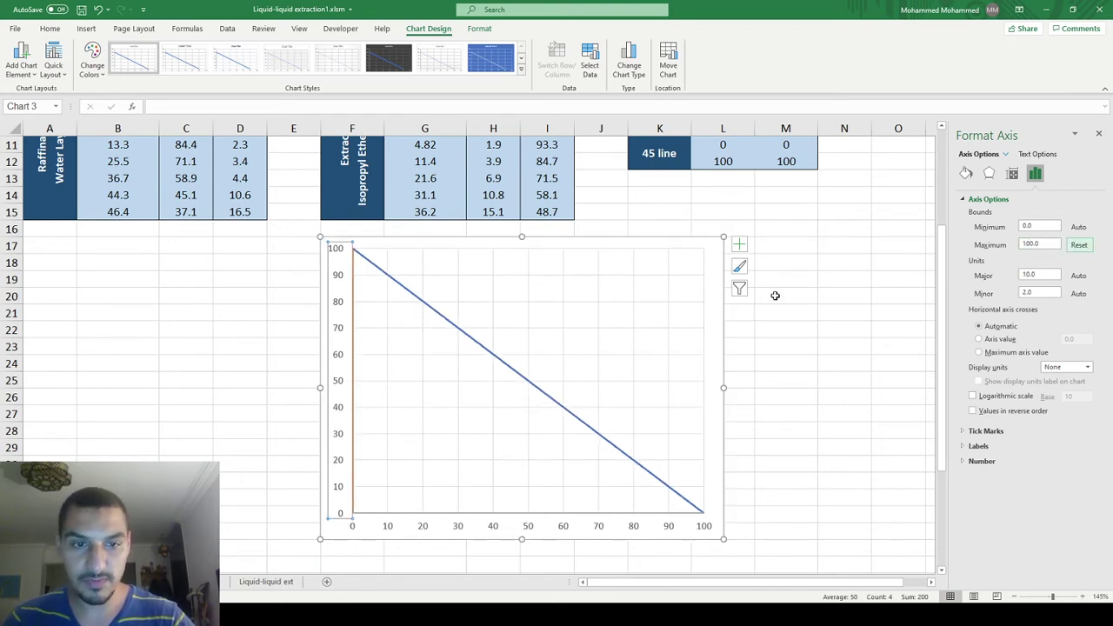
left_click(739, 246)
left_click(768, 270)
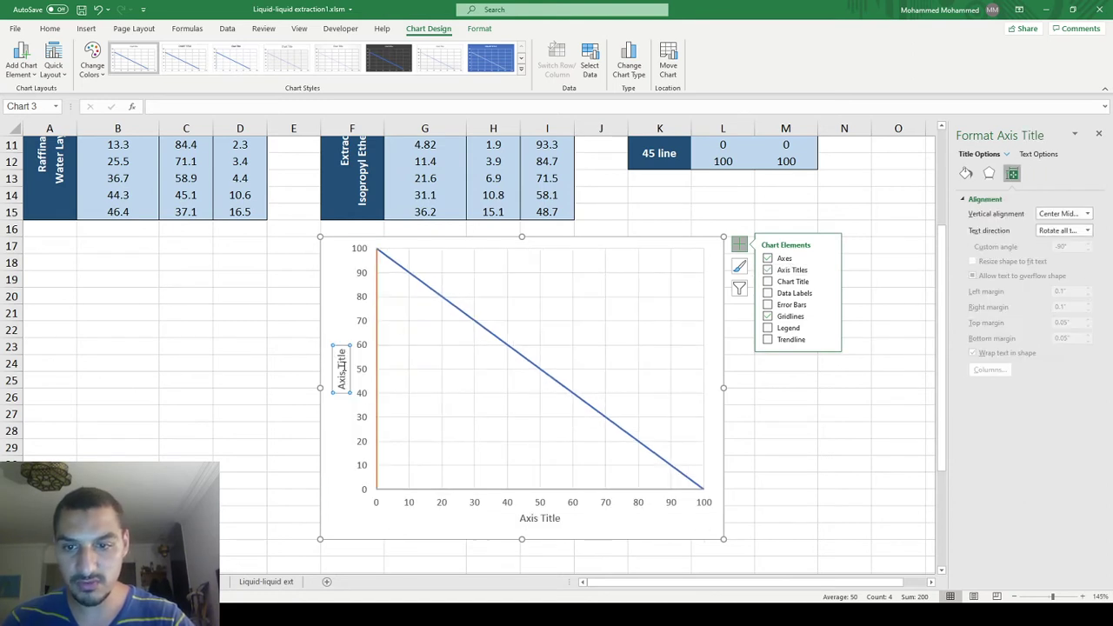
- Title the vertical axis 'xC or yC'
triple_click(342, 367)
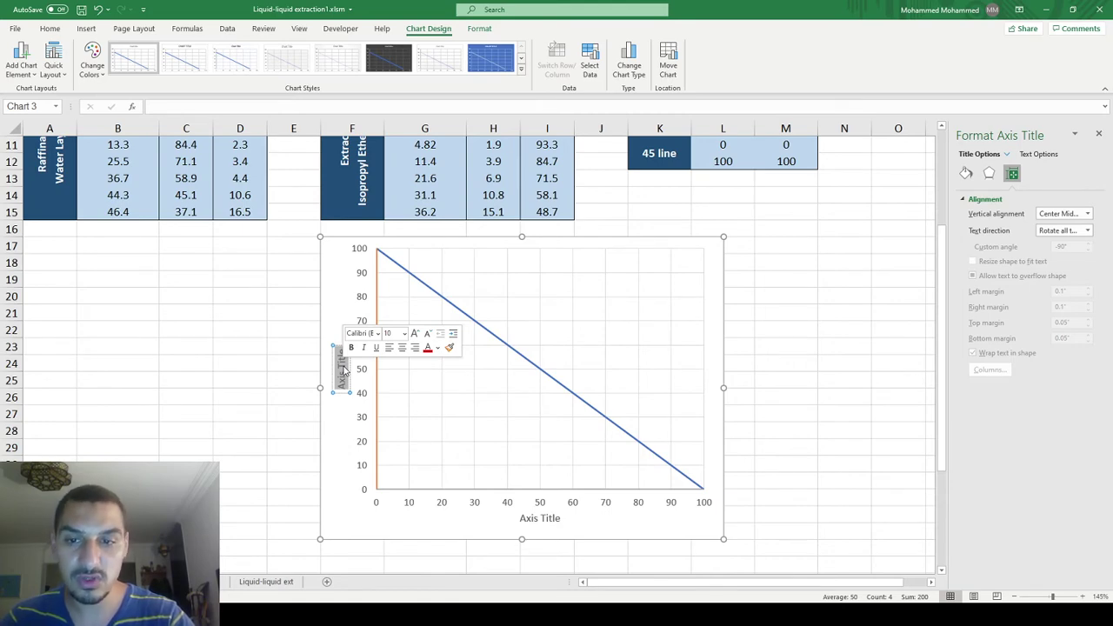
key("BackSpace")
type("xC or yC")
scroll(341, 367, "down", 1)
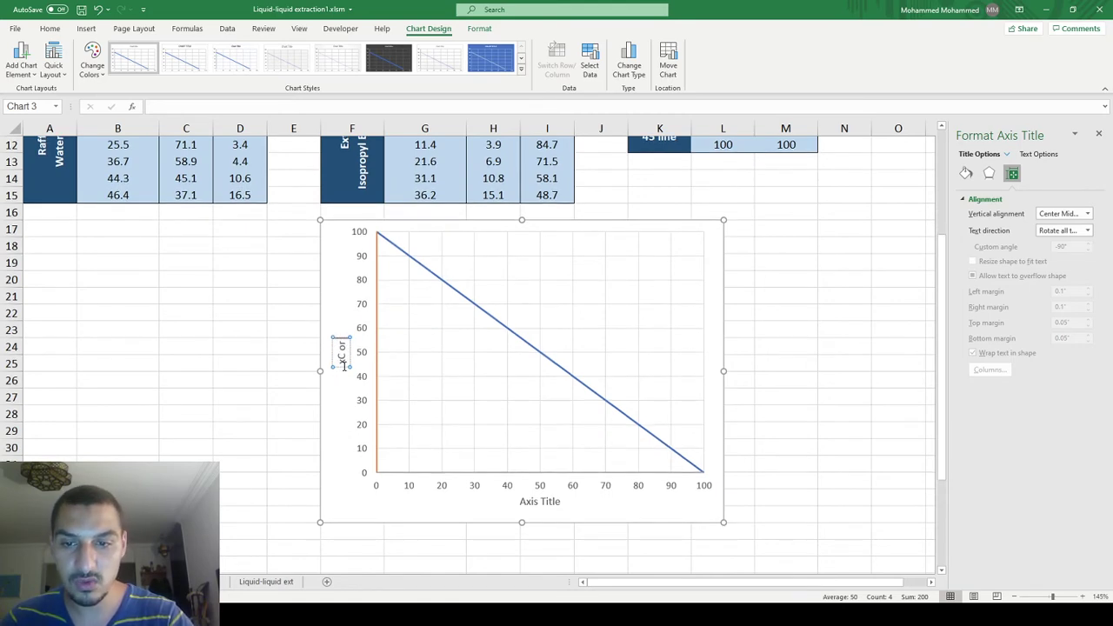
- Title the horizontal axis 'xA or yA'
left_click(546, 501)
double_click(549, 502)
triple_click(548, 502)
type("xA or yA")
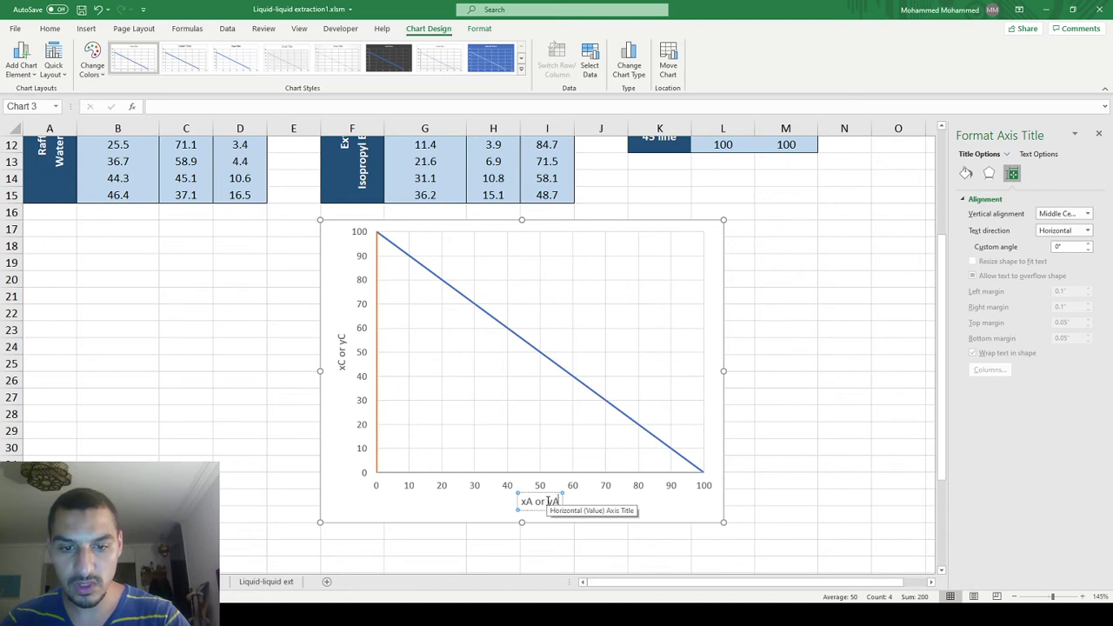
left_click(710, 421)
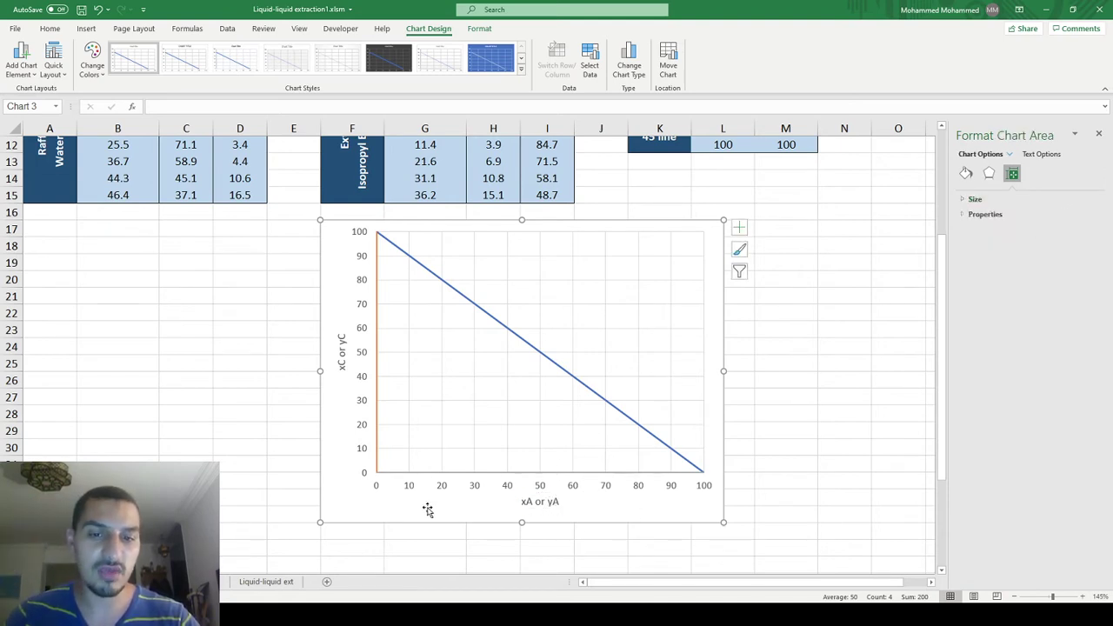
- Make the bottom triangle 2 series a black solid line
left_click(549, 474)
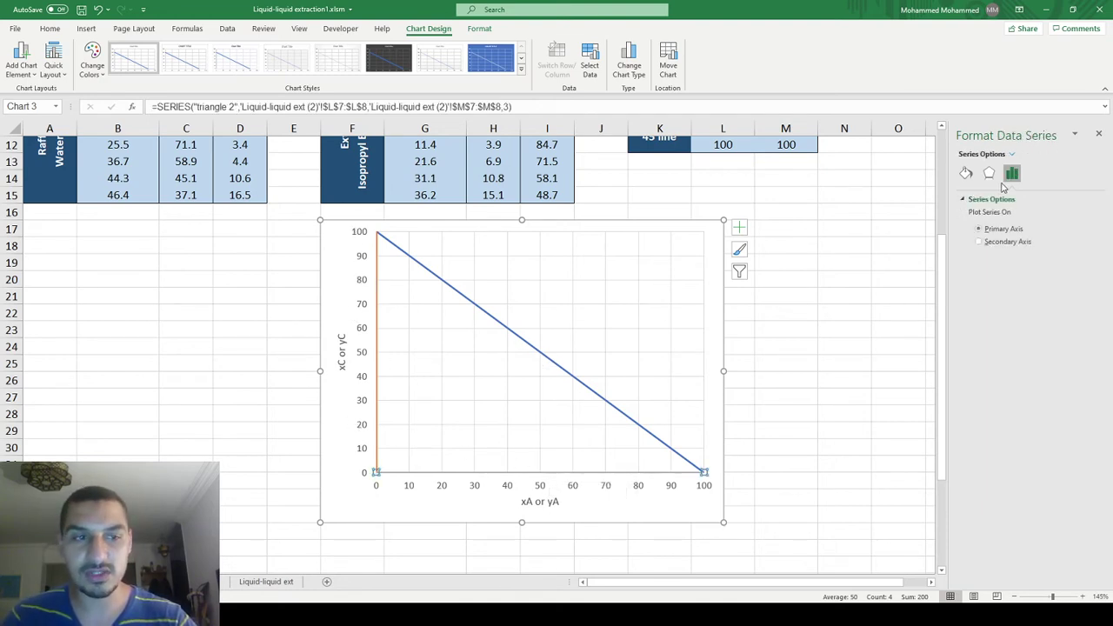
left_click(965, 174)
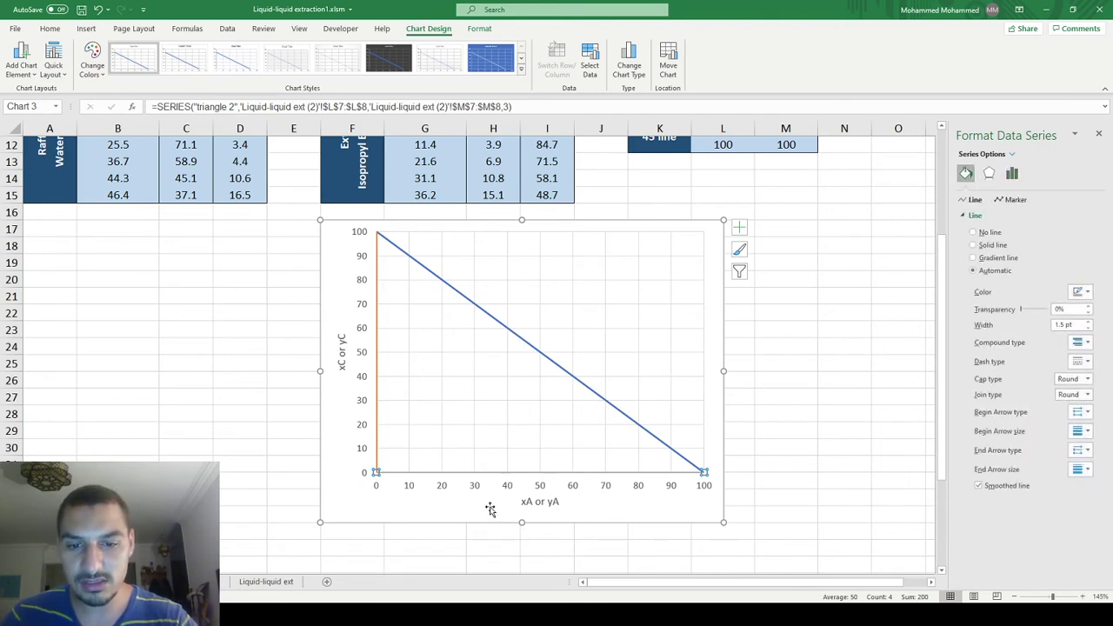
left_click(1088, 328)
left_click(1083, 292)
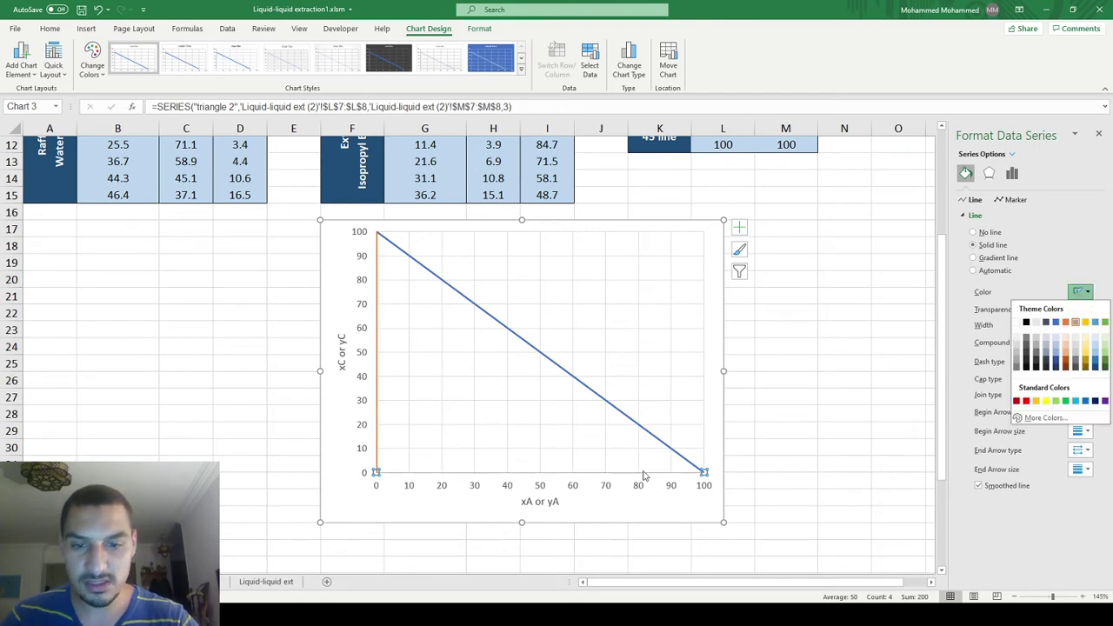
left_click(1026, 324)
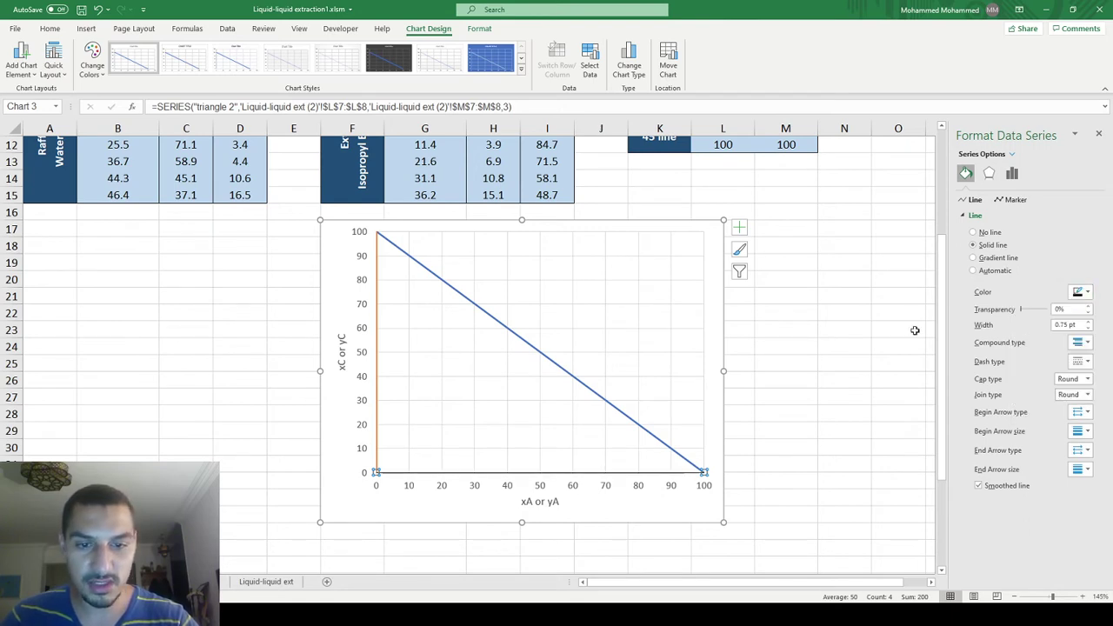
- Thin the diagonal triangle hyp line and give it a dark colour
left_click(564, 371)
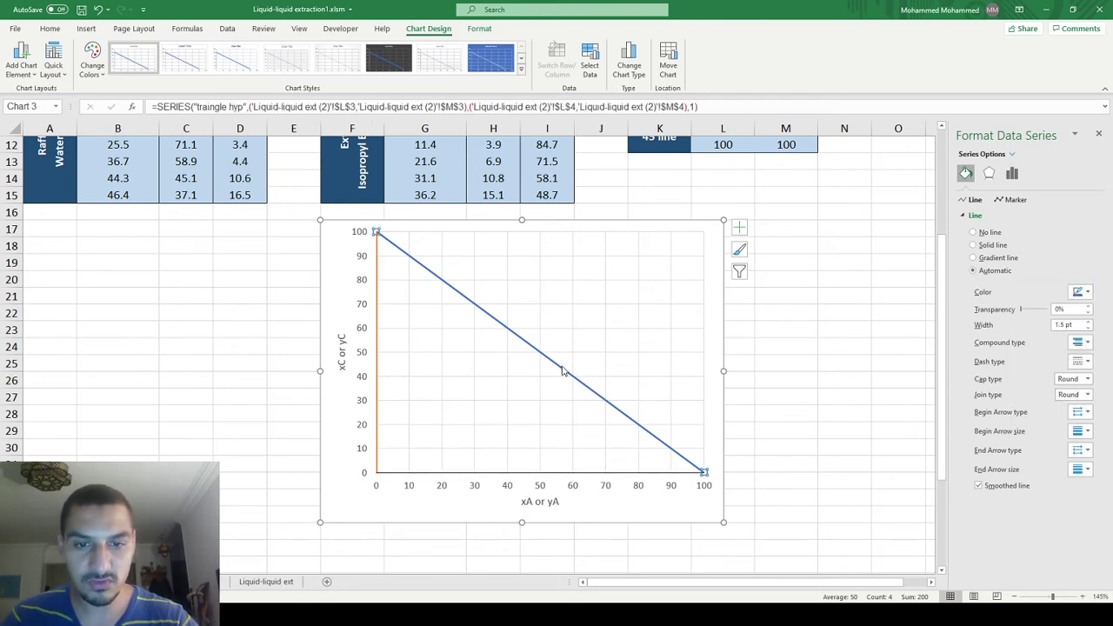
left_click(1087, 329)
left_click(1090, 329)
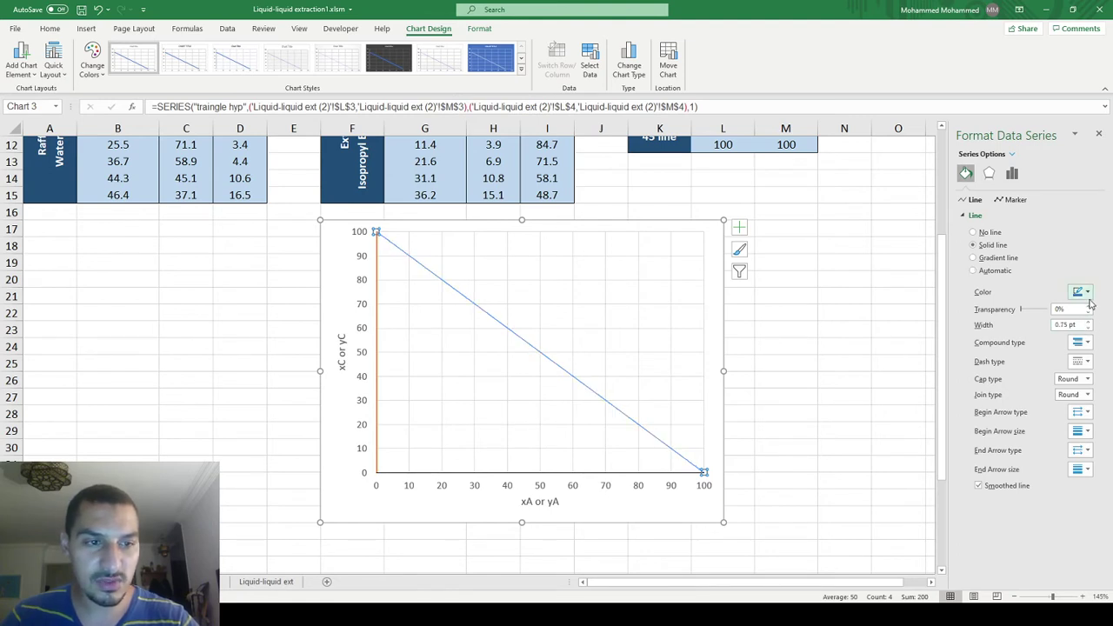
left_click(1086, 292)
left_click(1035, 323)
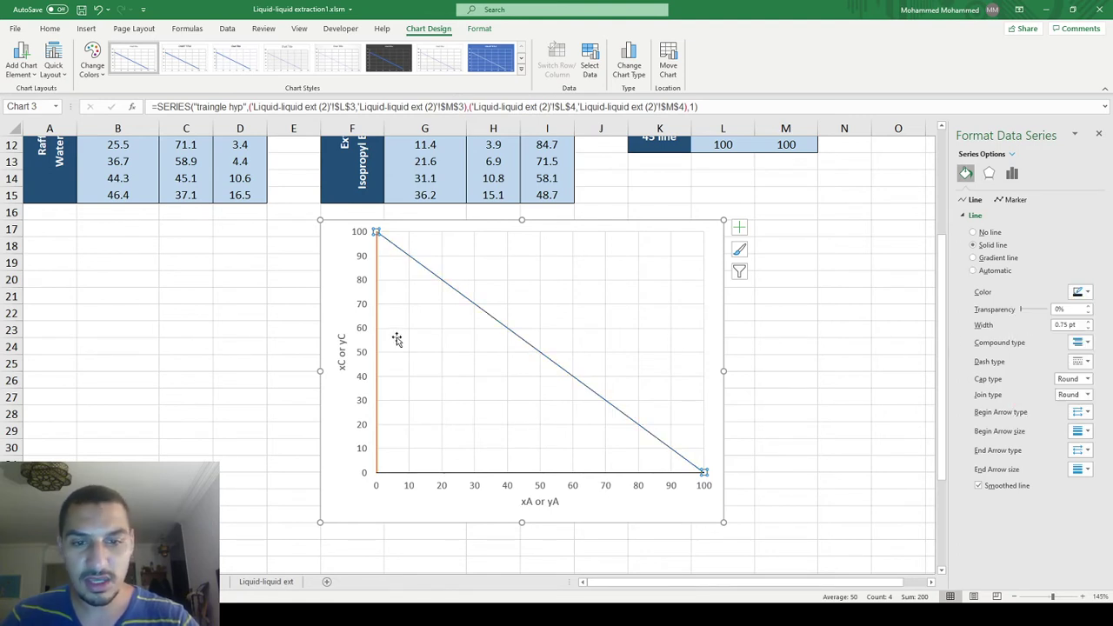
- Thin the vertical triangle 1 line to 0.75 pt and make it black
left_click(379, 337)
left_click(1087, 329)
left_click(1087, 328)
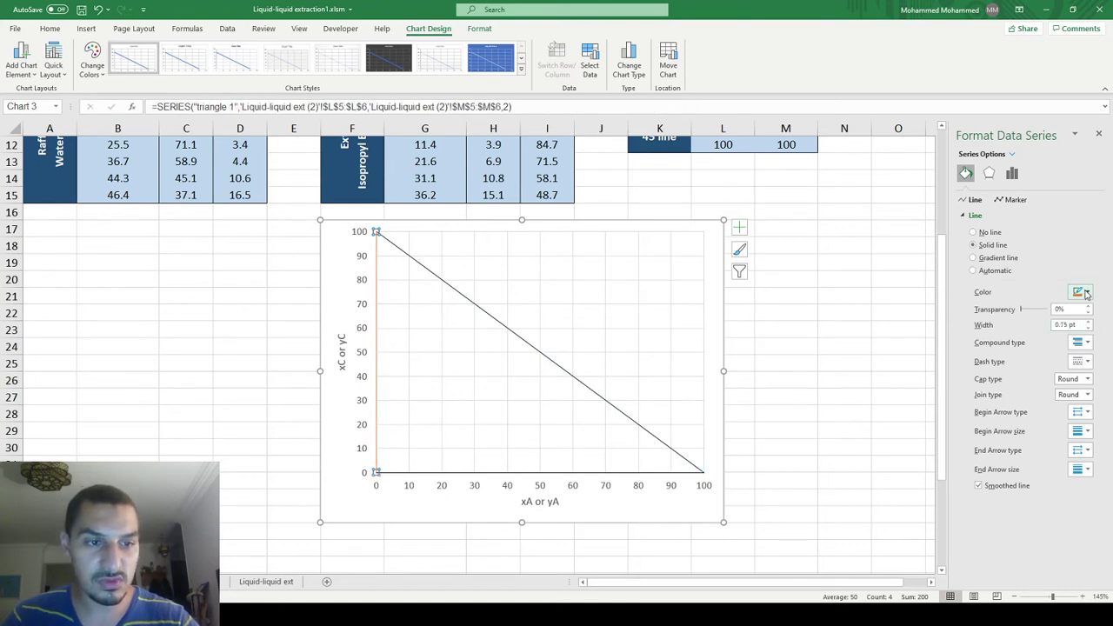
left_click(1086, 292)
left_click(1026, 328)
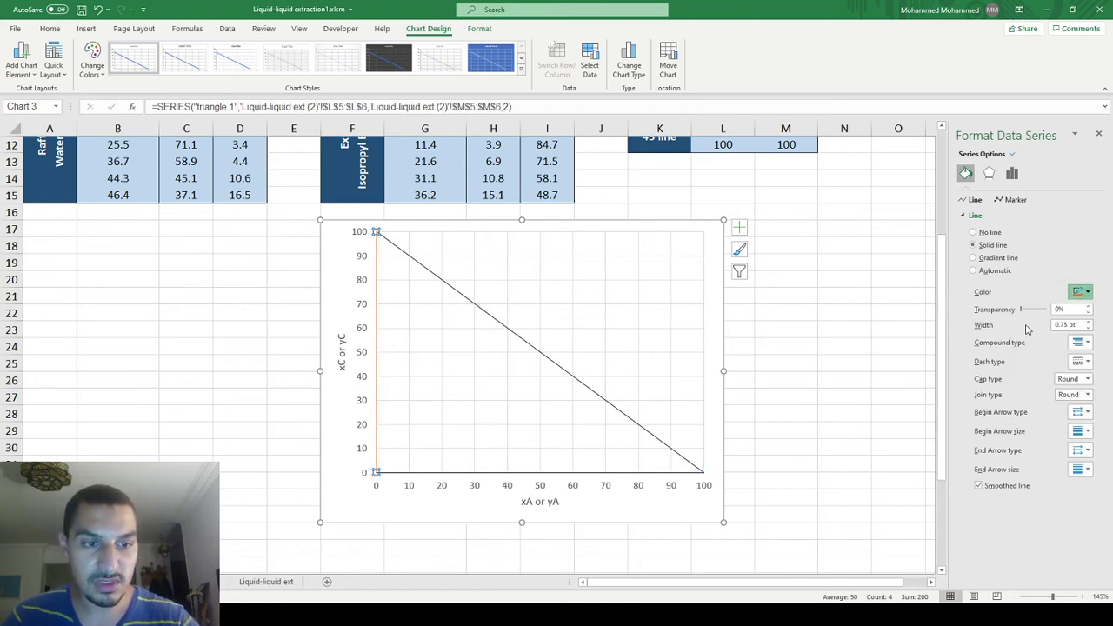
left_click(841, 366)
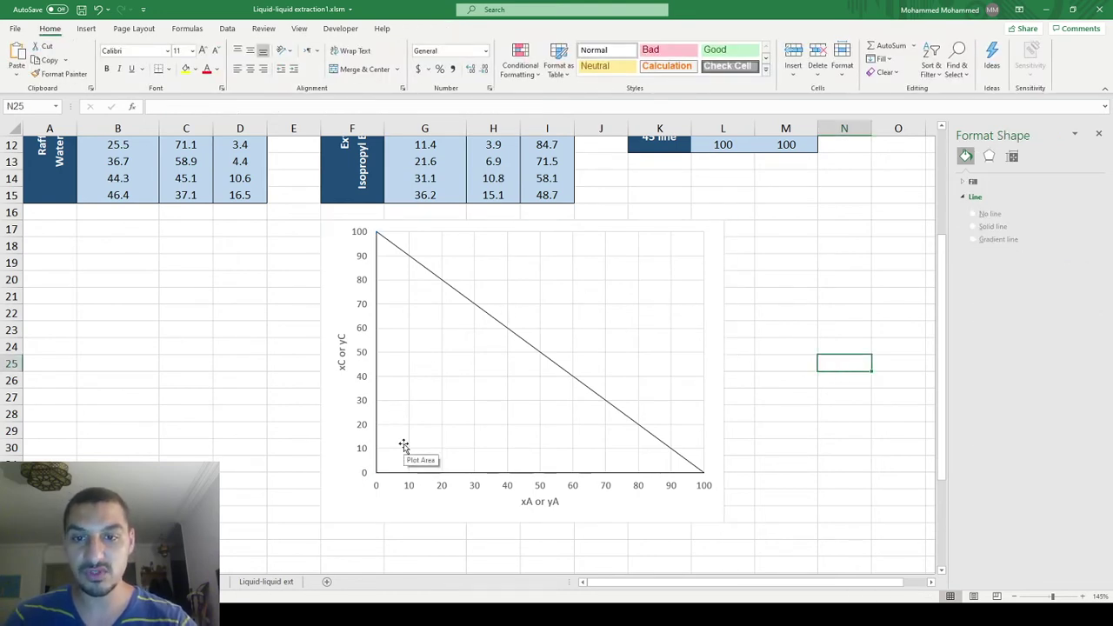
- Stretch the triangle chart taller downward and scroll back to the top of the data tables
left_click(570, 510)
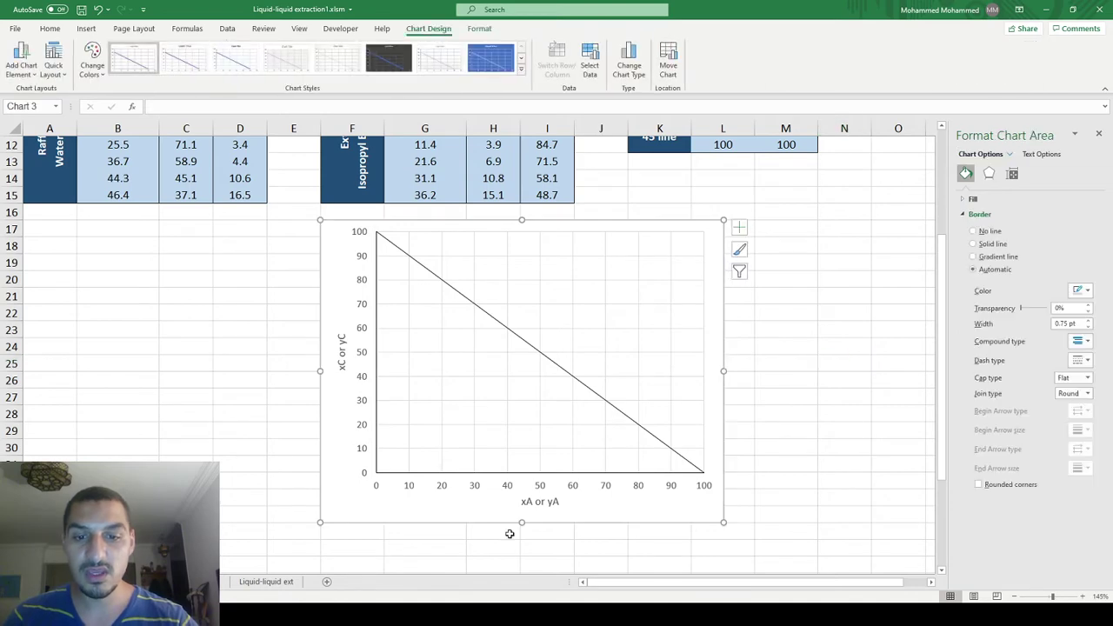
left_click_drag(523, 523, 518, 556)
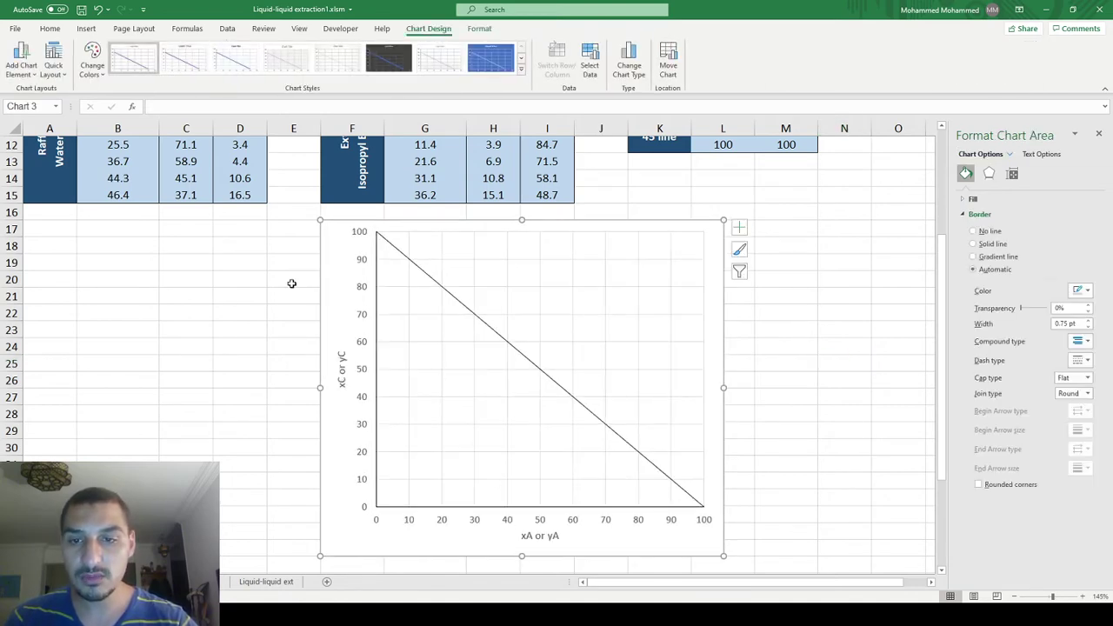
scroll(293, 284, "up", 4)
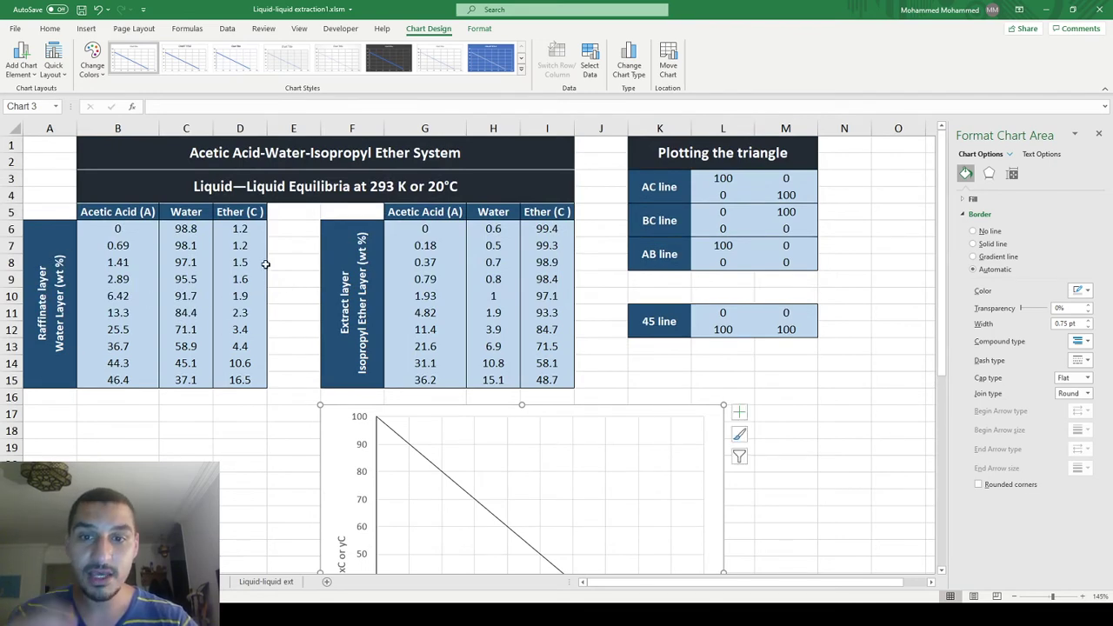
scroll(265, 263, "down", 4)
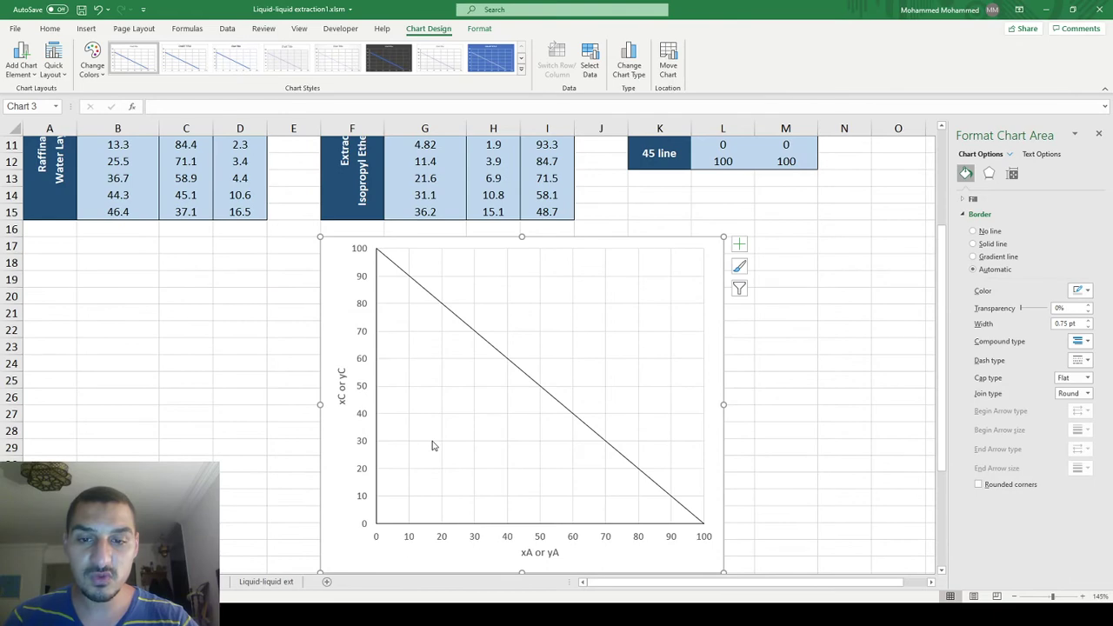
left_click(432, 445)
right_click(435, 446)
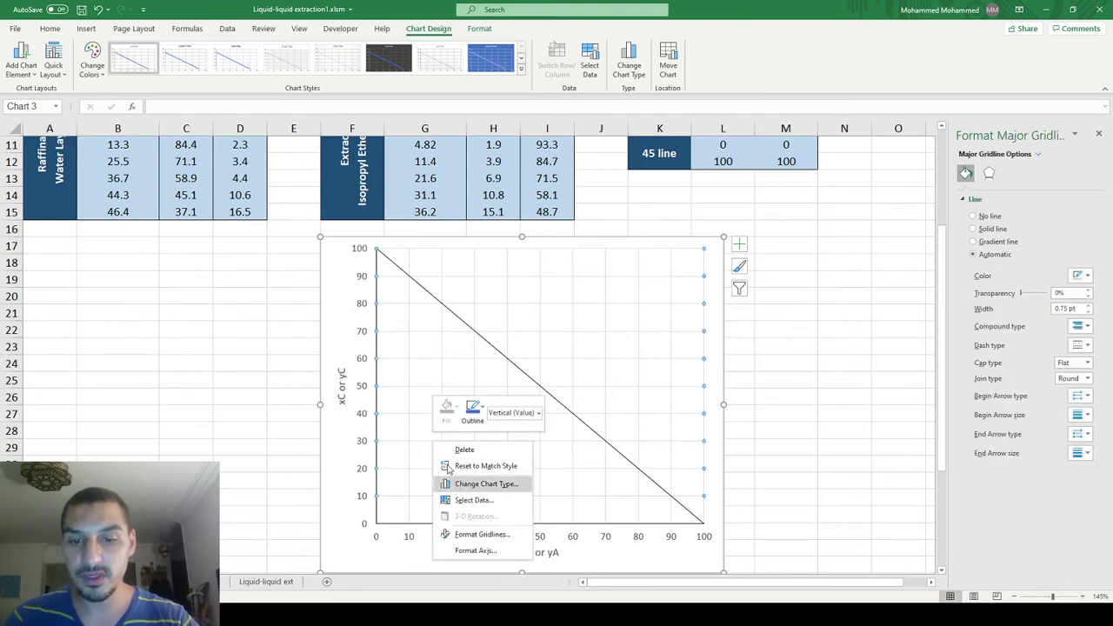
left_click(295, 328)
scroll(296, 327, "up", 4)
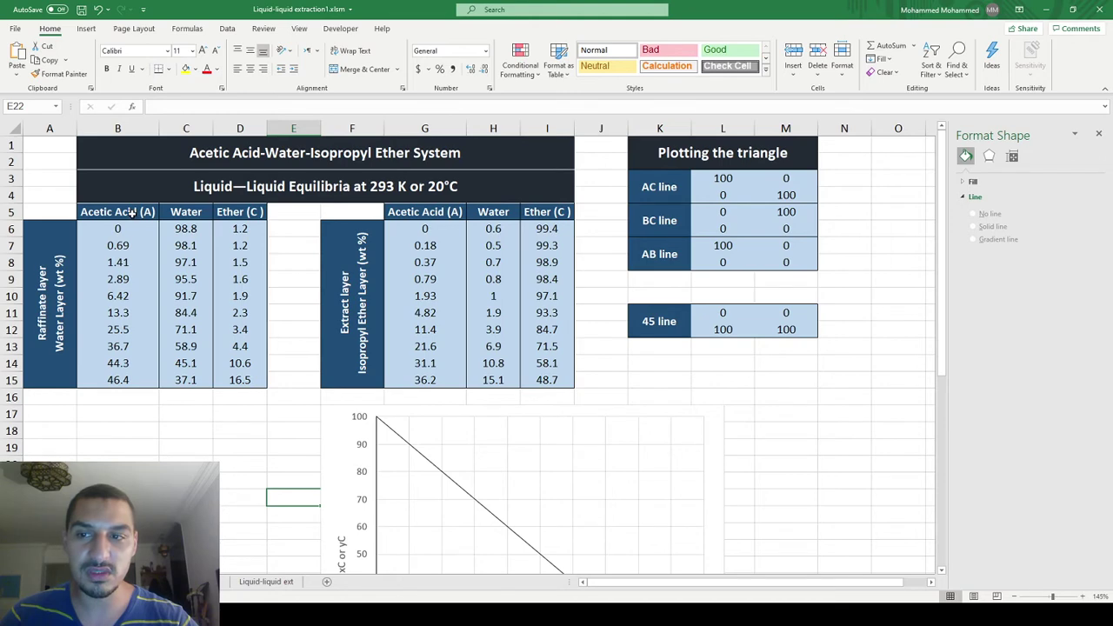
scroll(352, 323, "down", 3)
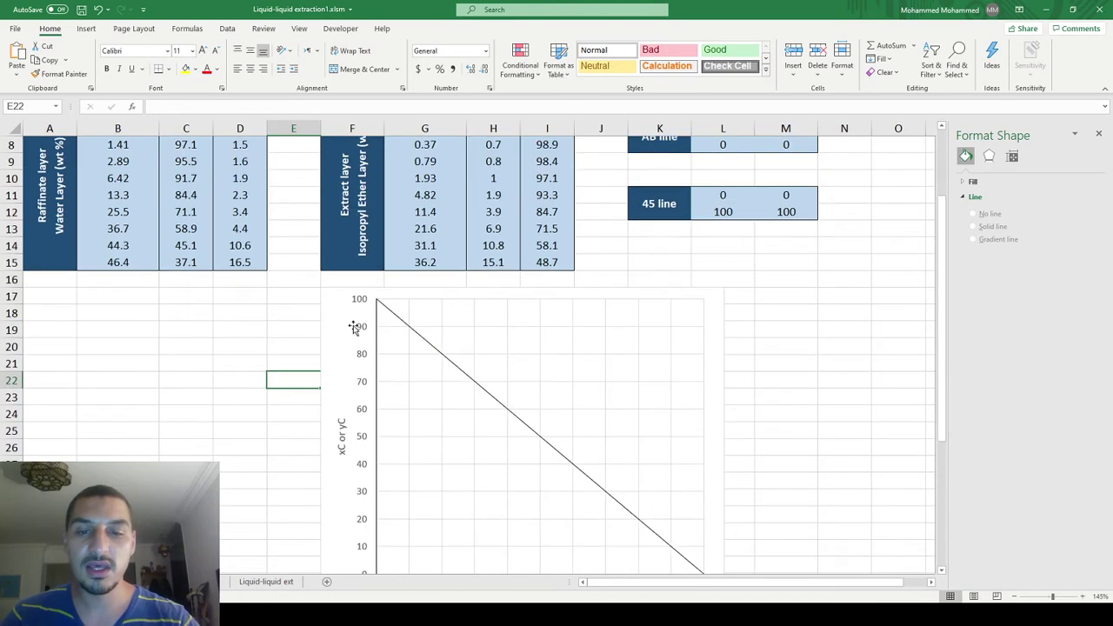
scroll(353, 325, "up", 3)
left_click_drag(239, 245, 240, 229)
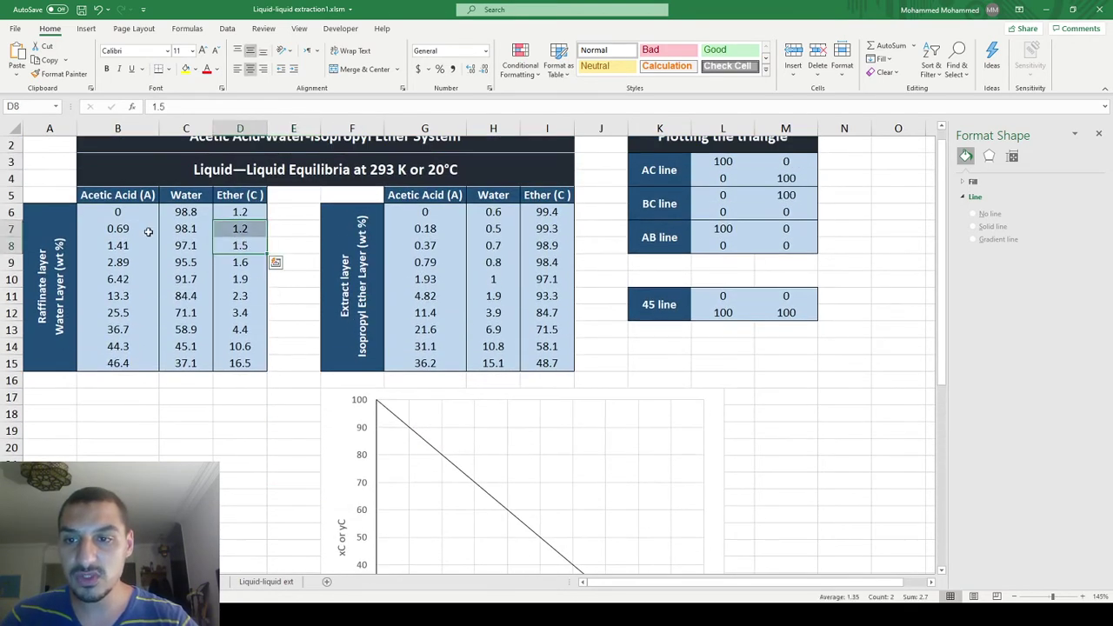
left_click_drag(139, 200, 141, 363)
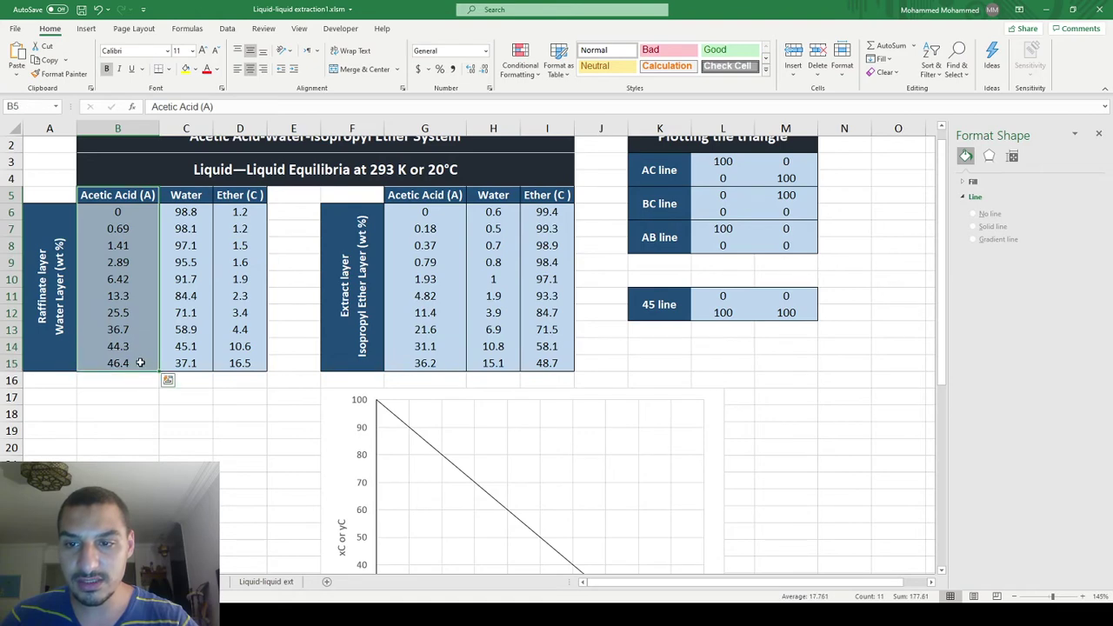
left_click_drag(245, 194, 240, 363)
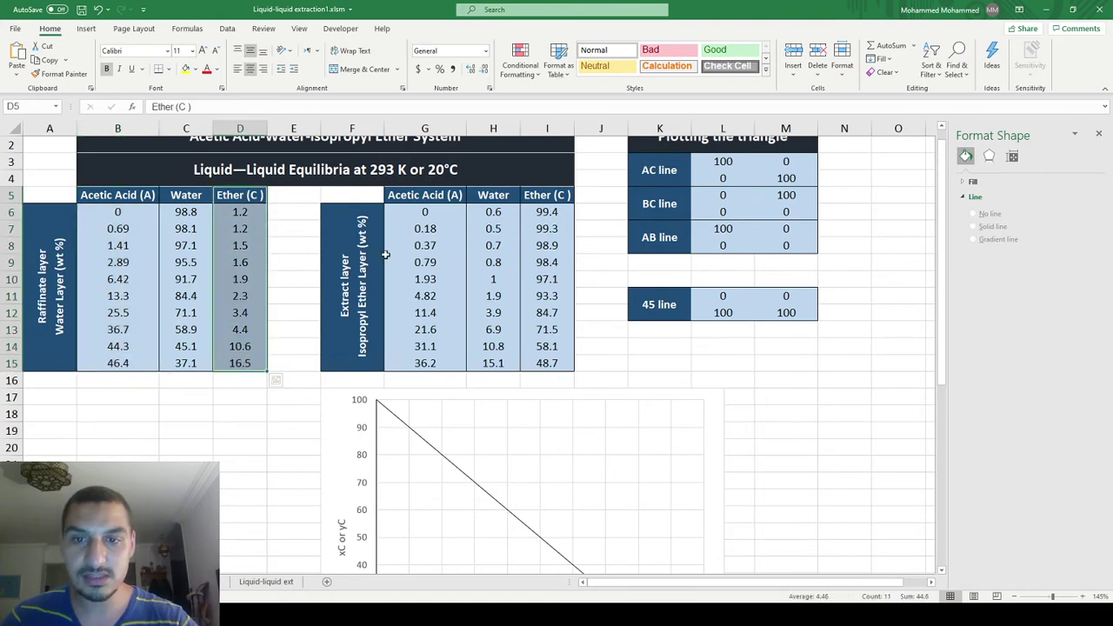
left_click_drag(425, 198, 414, 347)
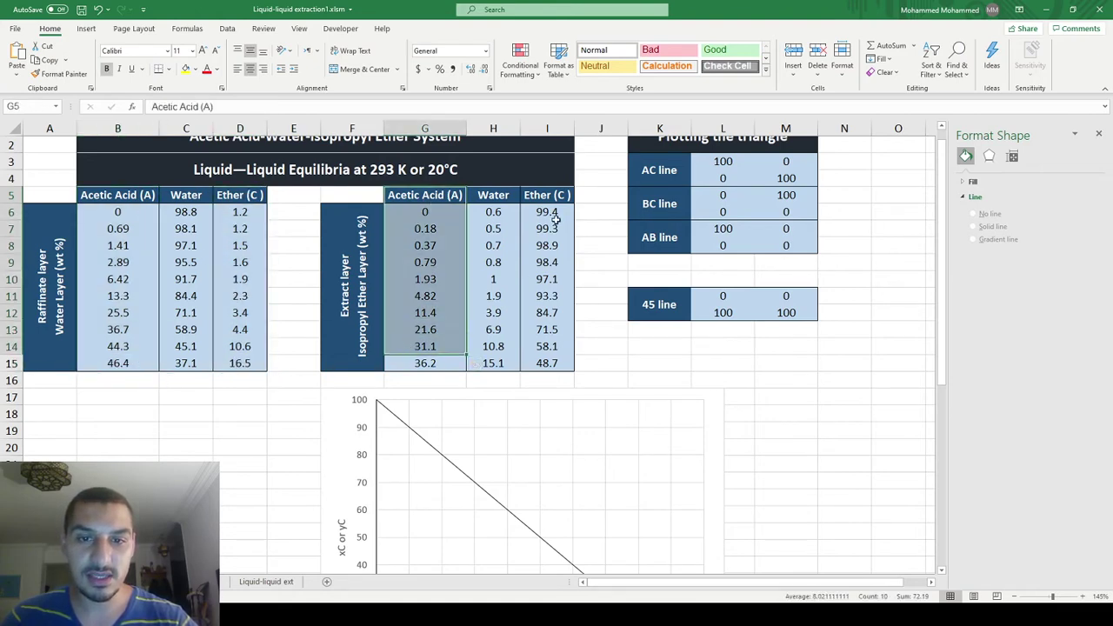
left_click(484, 491)
- Add the Extract layer series with X values G6:G15 and Y values I6:I15
right_click(482, 494)
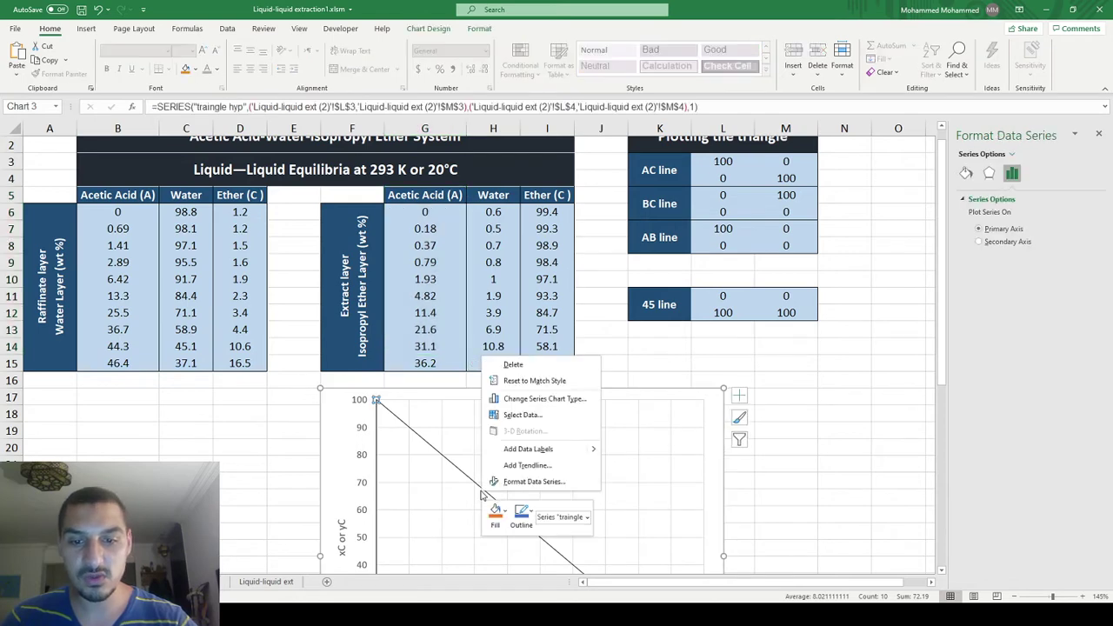
left_click(519, 416)
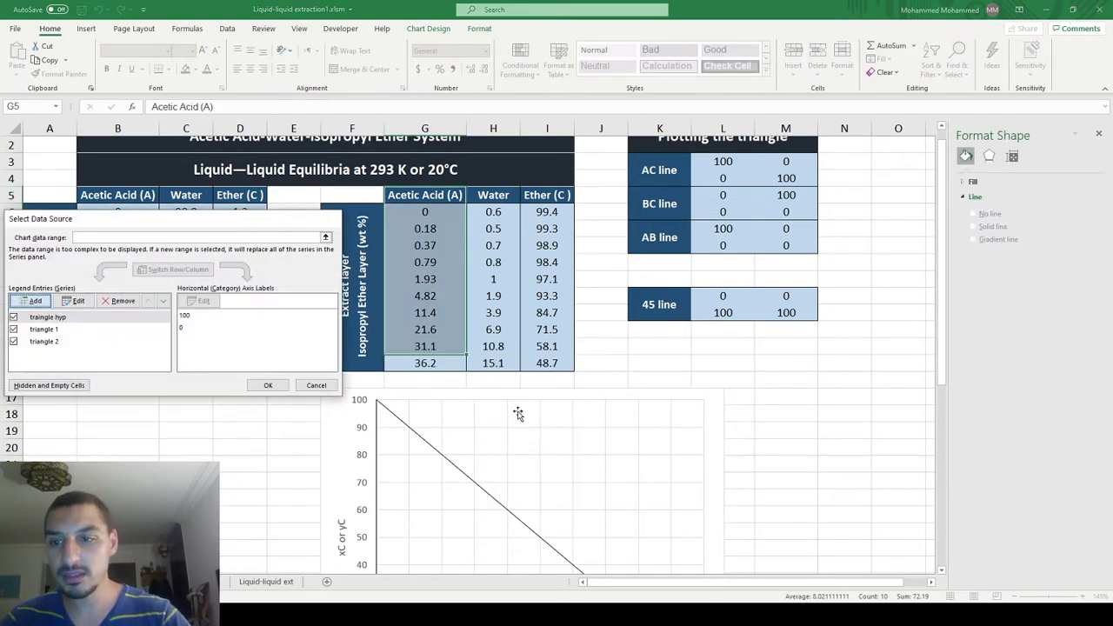
key("alt+a")
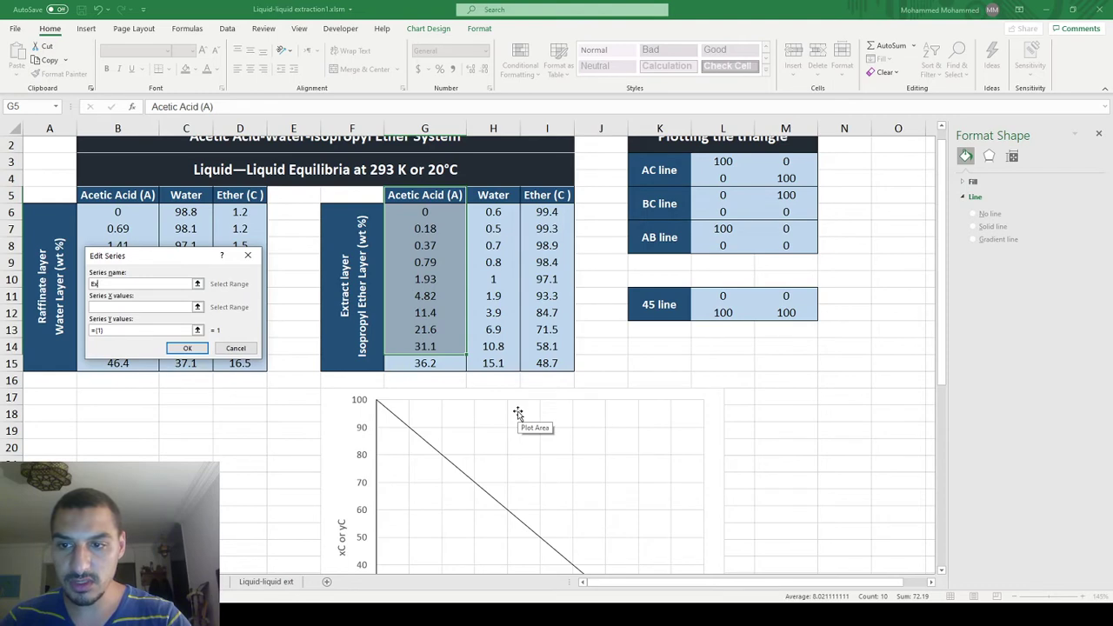
key("Tab")
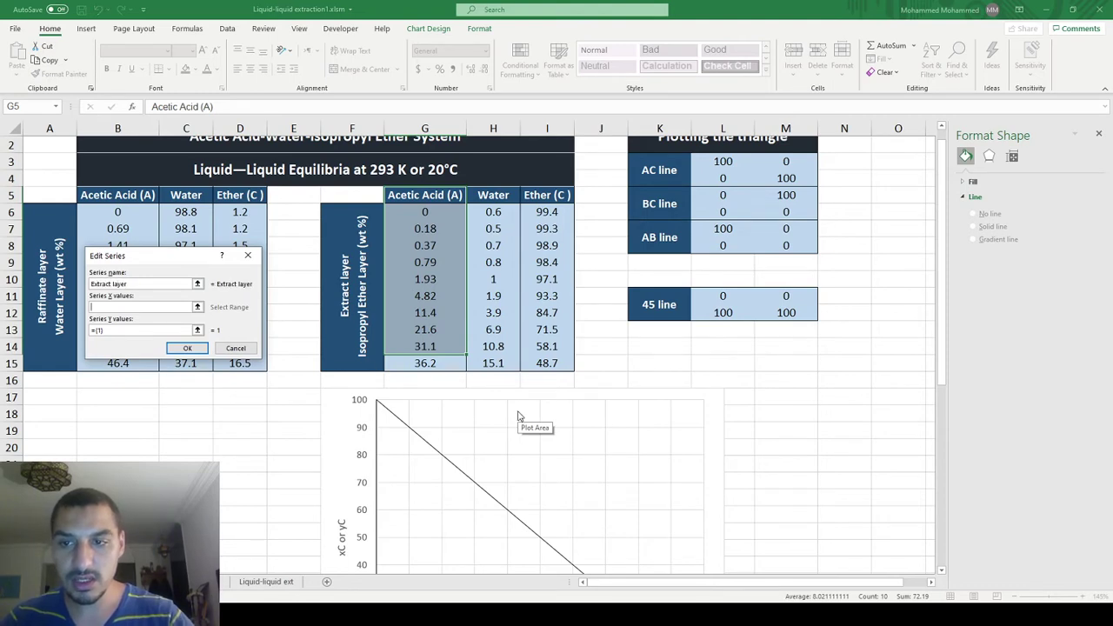
key("Down")
key("ctrl+shift+Down")
key("Tab")
key("Right")
key("Right")
key("ctrl+shift+Down")
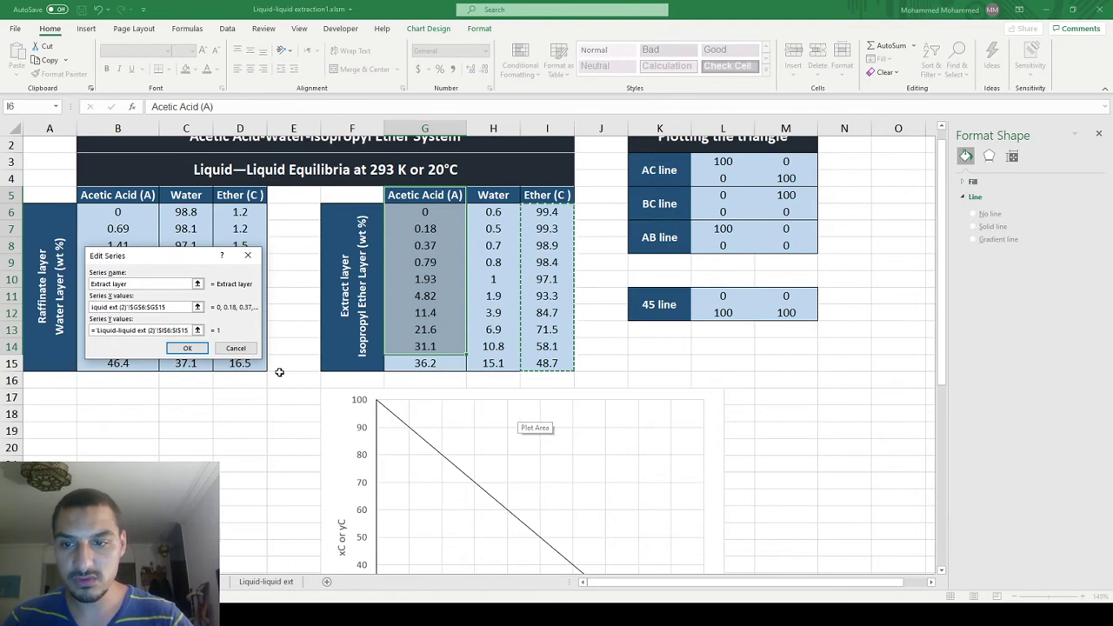
left_click(195, 348)
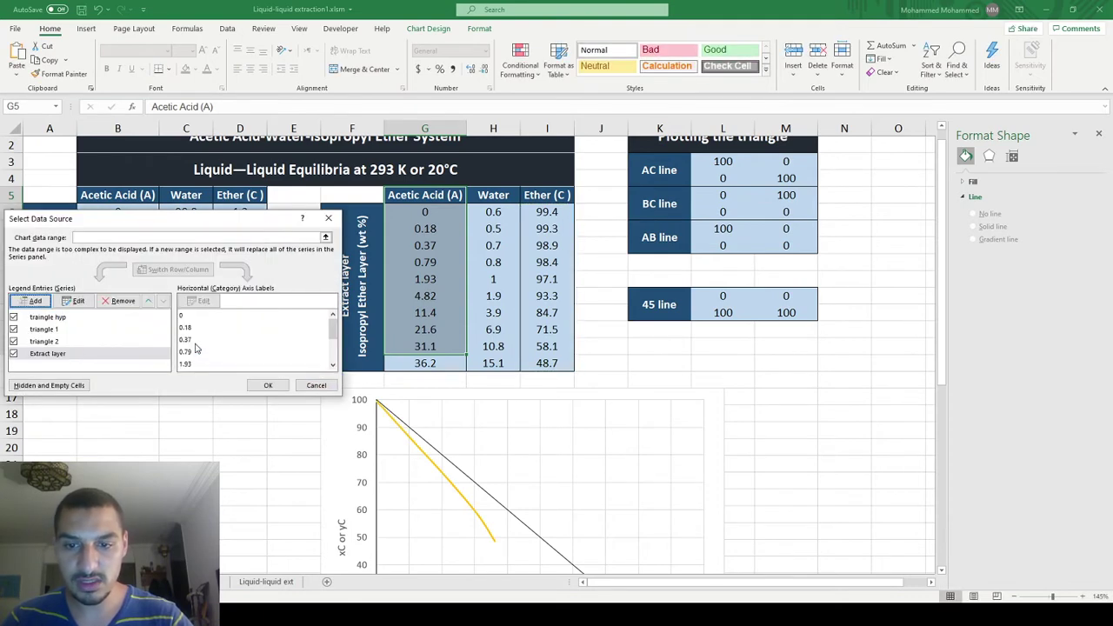
- Add the 'Raffinate layer' series with X values B6:B15 and Y values D6:D15, then apply
left_click(35, 301)
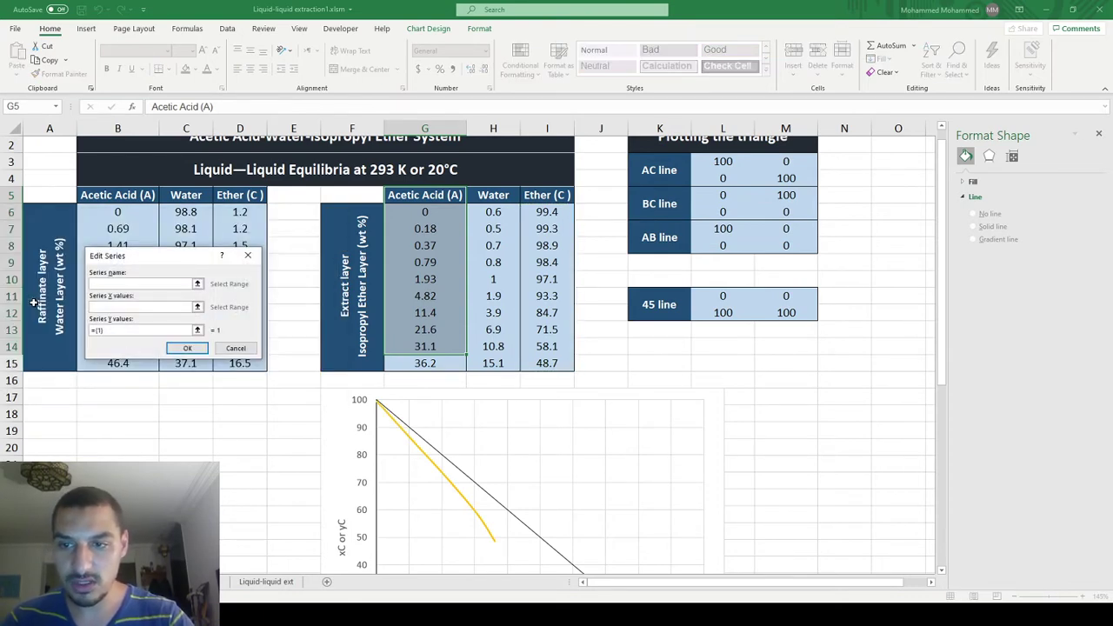
type("Raffinate layer")
key("Tab")
left_click_drag(117, 212, 117, 363)
key("Tab")
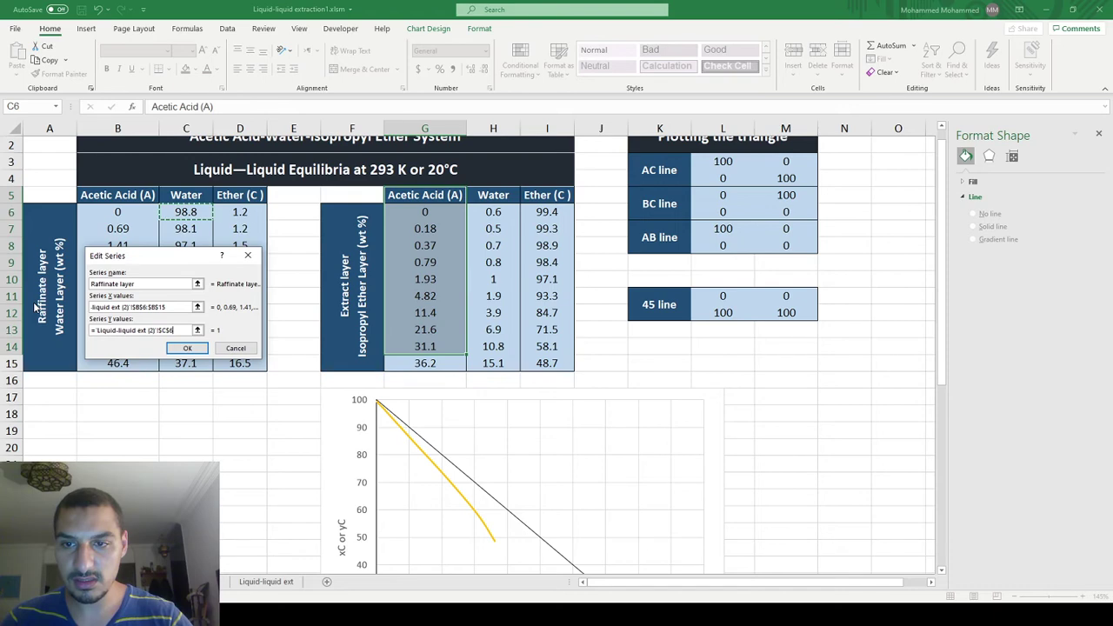
left_click_drag(239, 211, 240, 363)
left_click(187, 348)
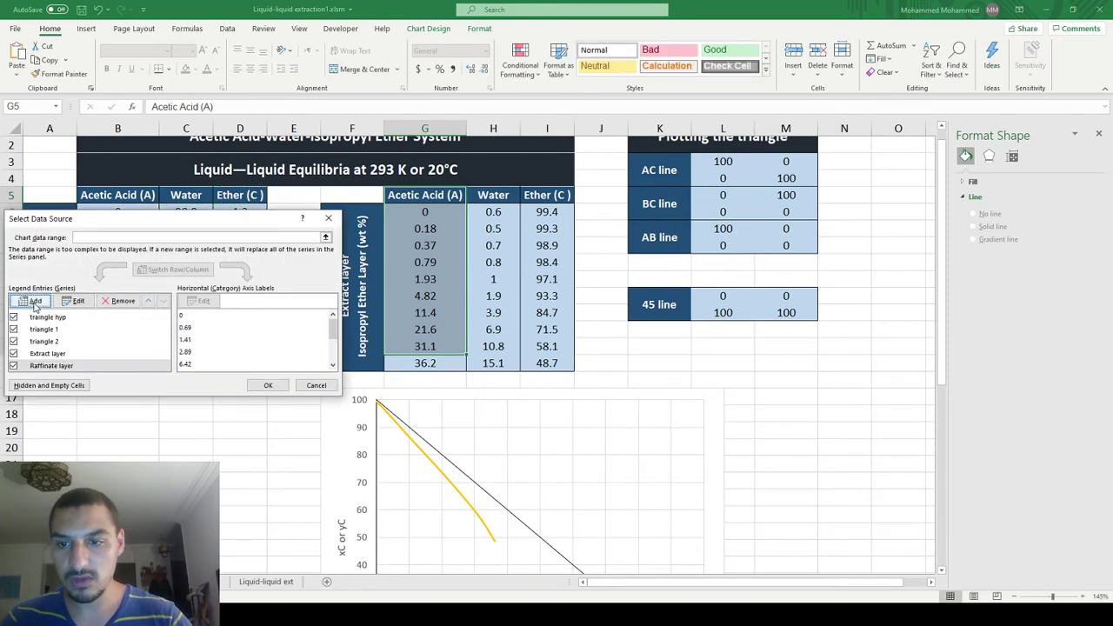
left_click(270, 385)
scroll(273, 385, "down", 4)
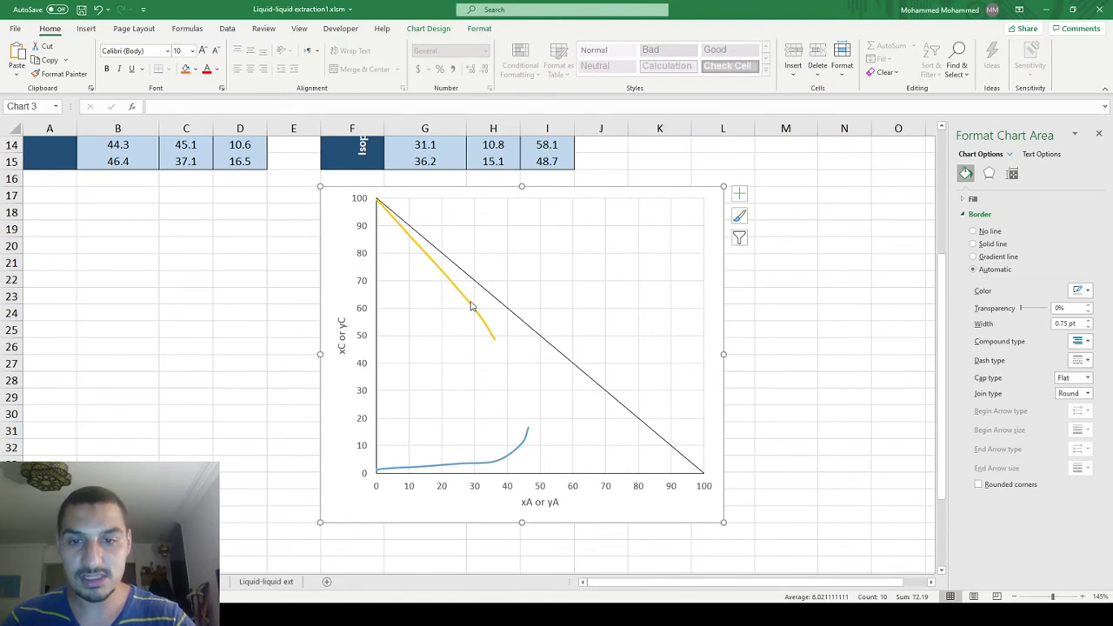
- Colour the Extract layer and Raffinate layer curves as solid red lines
left_click(466, 304)
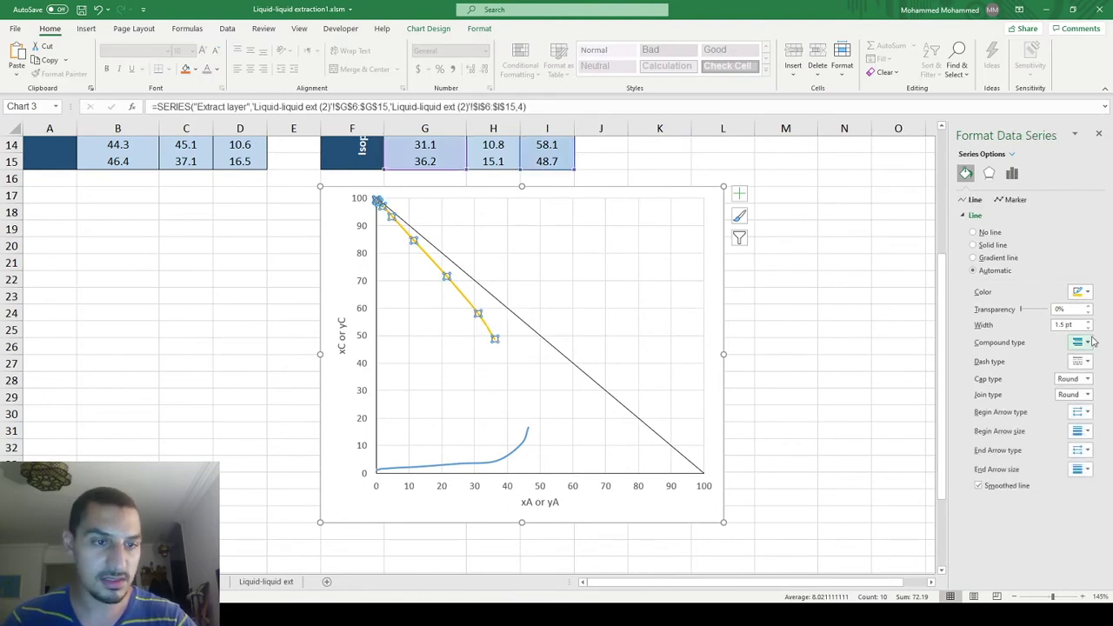
left_click(1087, 292)
left_click(1026, 401)
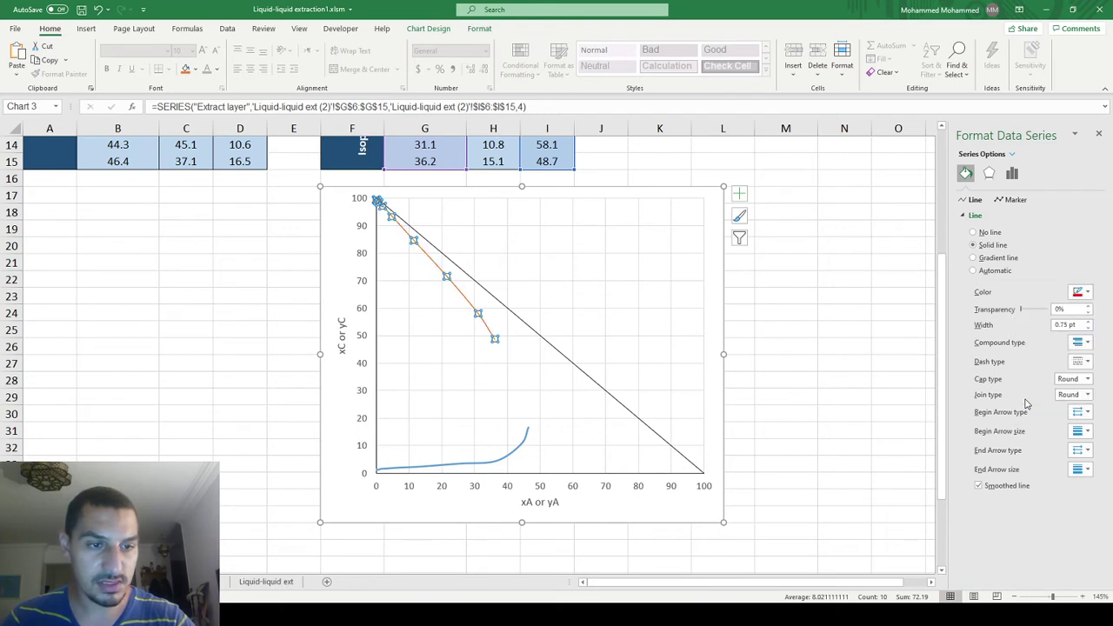
left_click(525, 443)
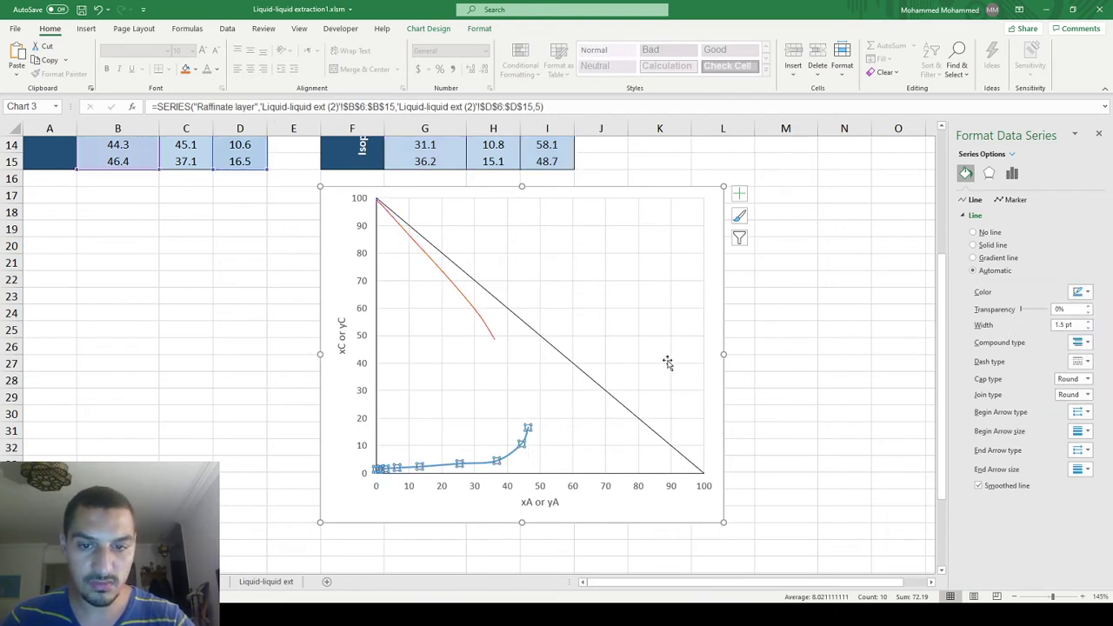
left_click(1086, 327)
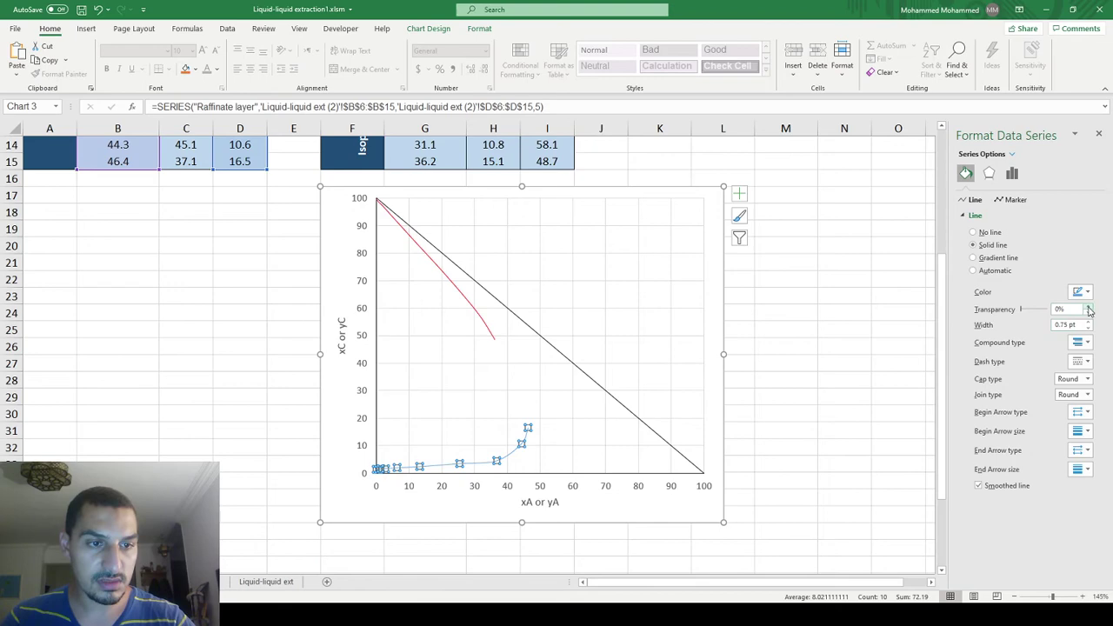
left_click(1086, 292)
left_click(1026, 401)
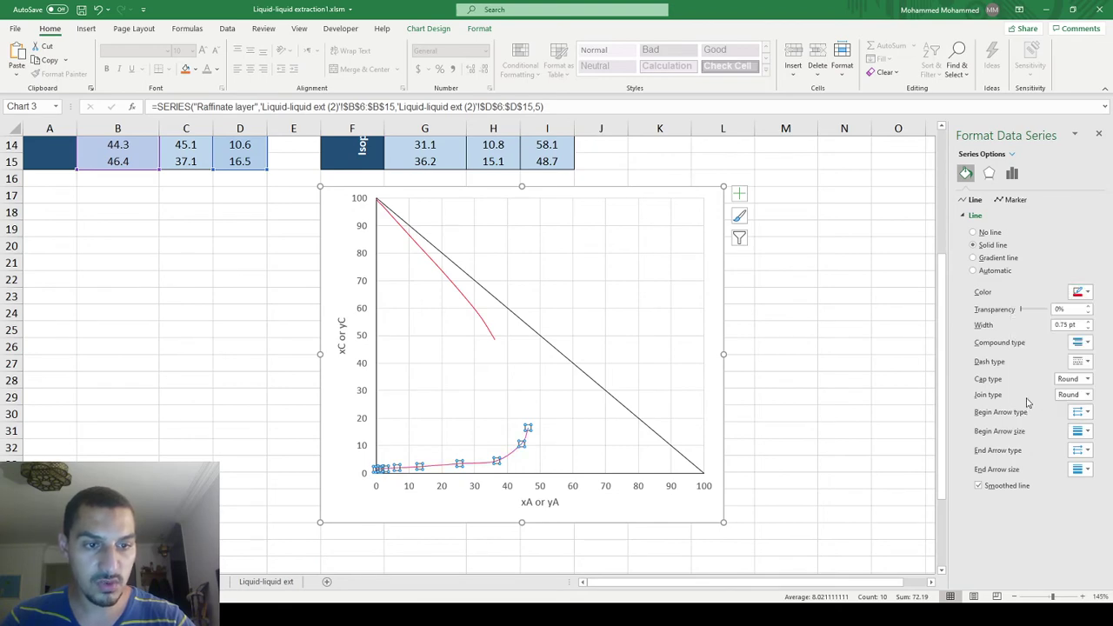
left_click(803, 385)
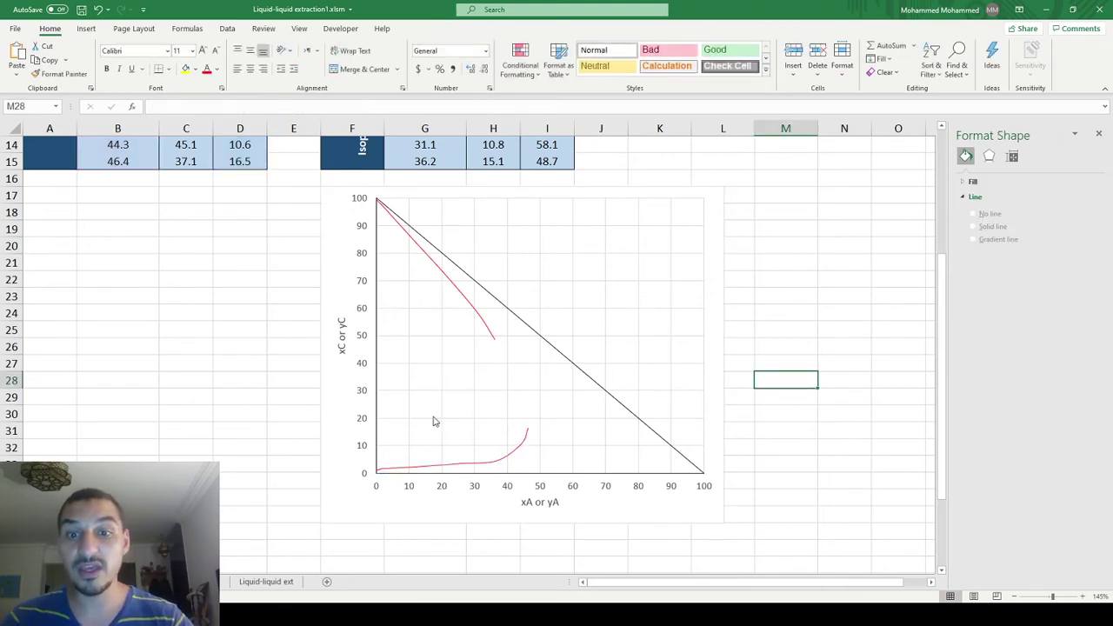
- Enter a 'Tie lines' label in M16 and merge and centre it across M16:N16
scroll(548, 287, "up", 5)
scroll(547, 287, "down", 3)
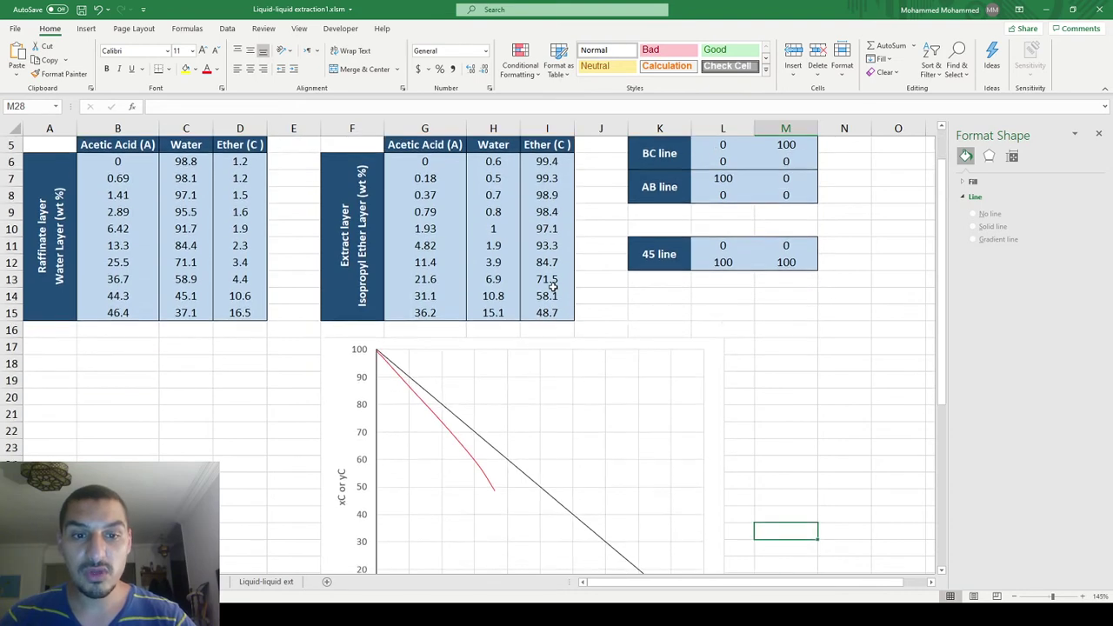
scroll(551, 289, "up", 2)
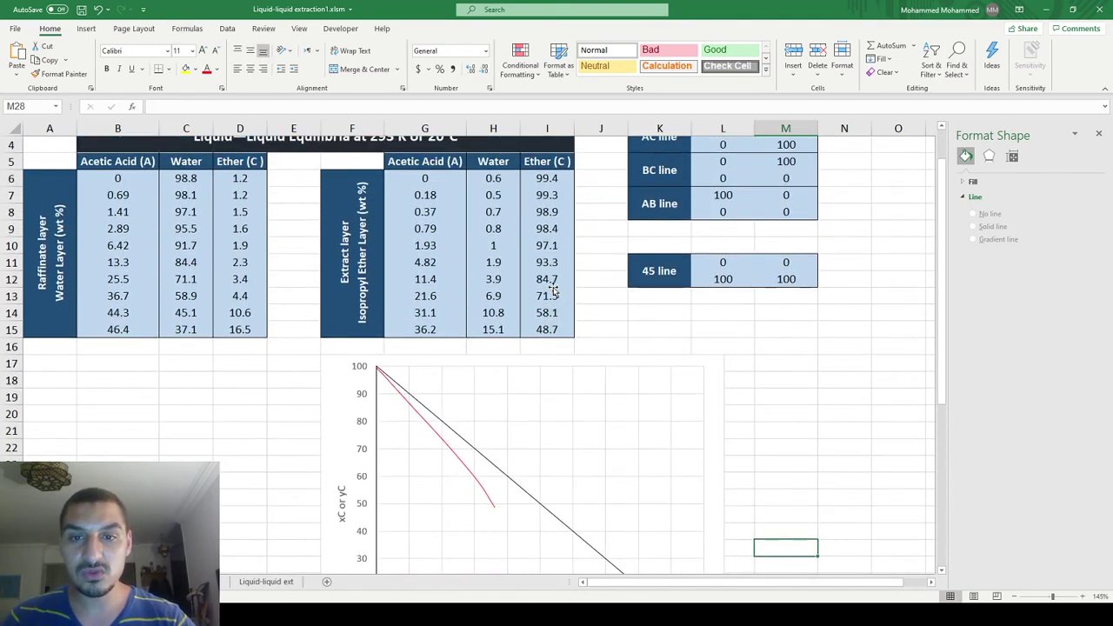
left_click(789, 349)
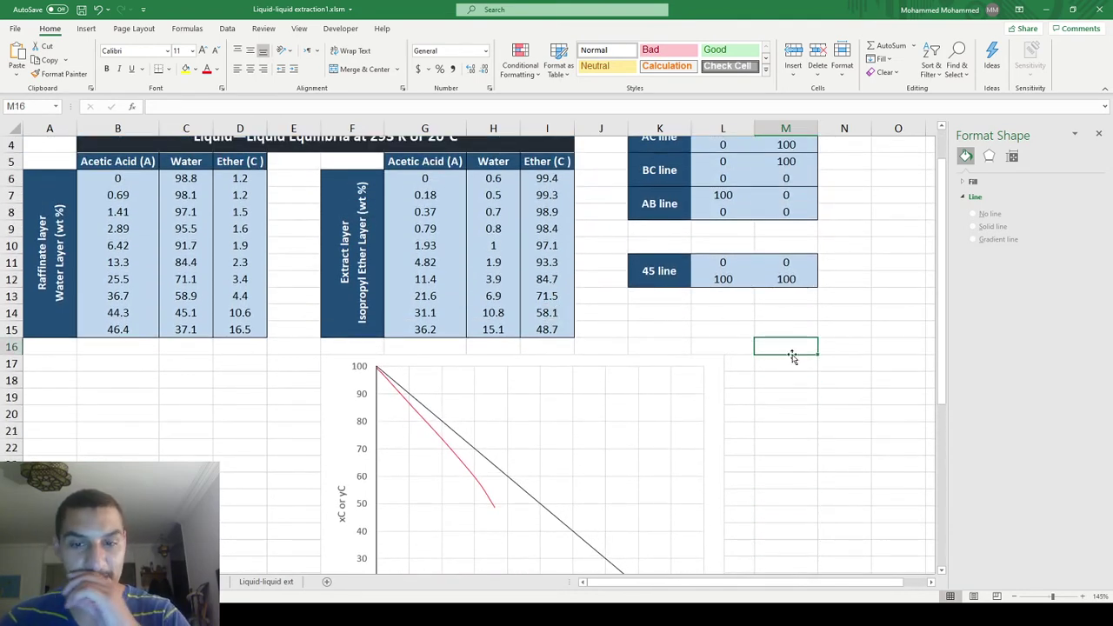
scroll(791, 352, "down", 2)
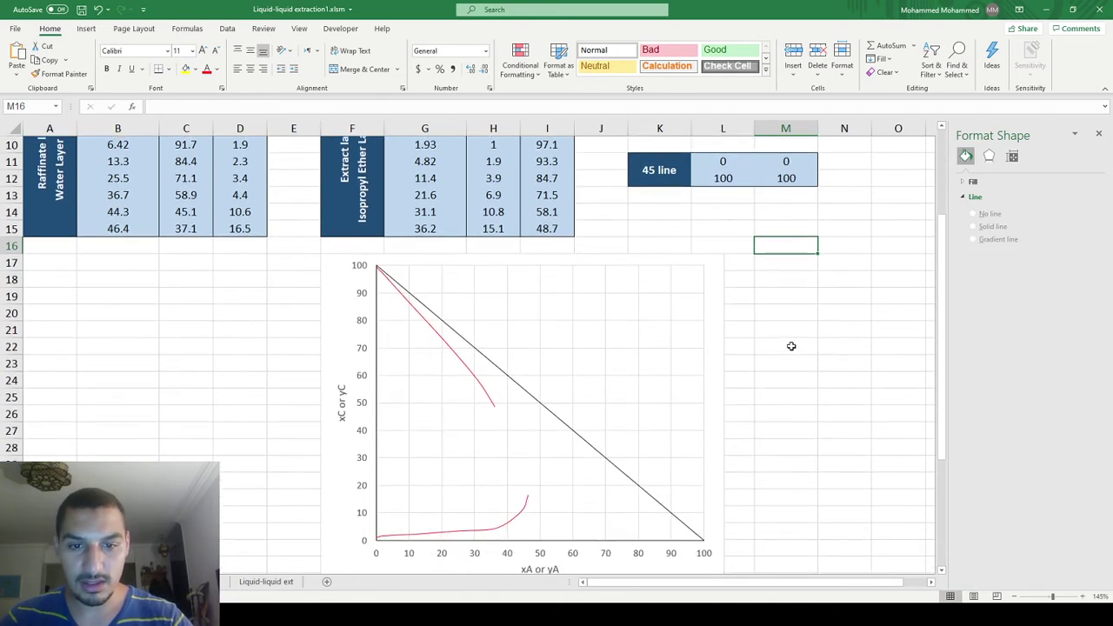
type("Tie lines")
key("ctrl+Return")
key("shift+Right")
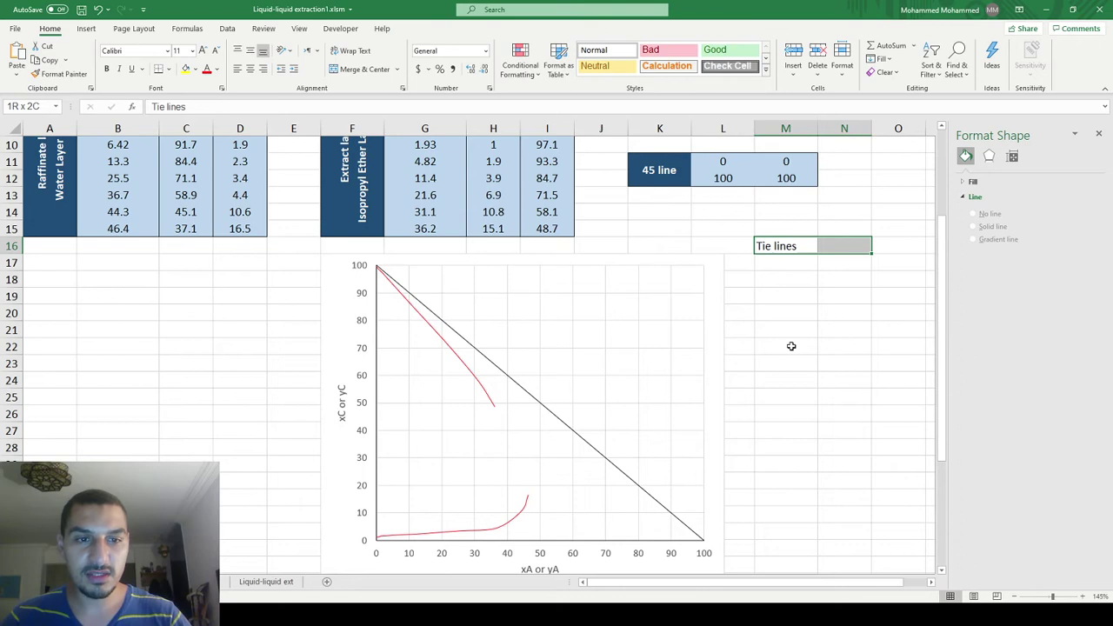
left_click(359, 69)
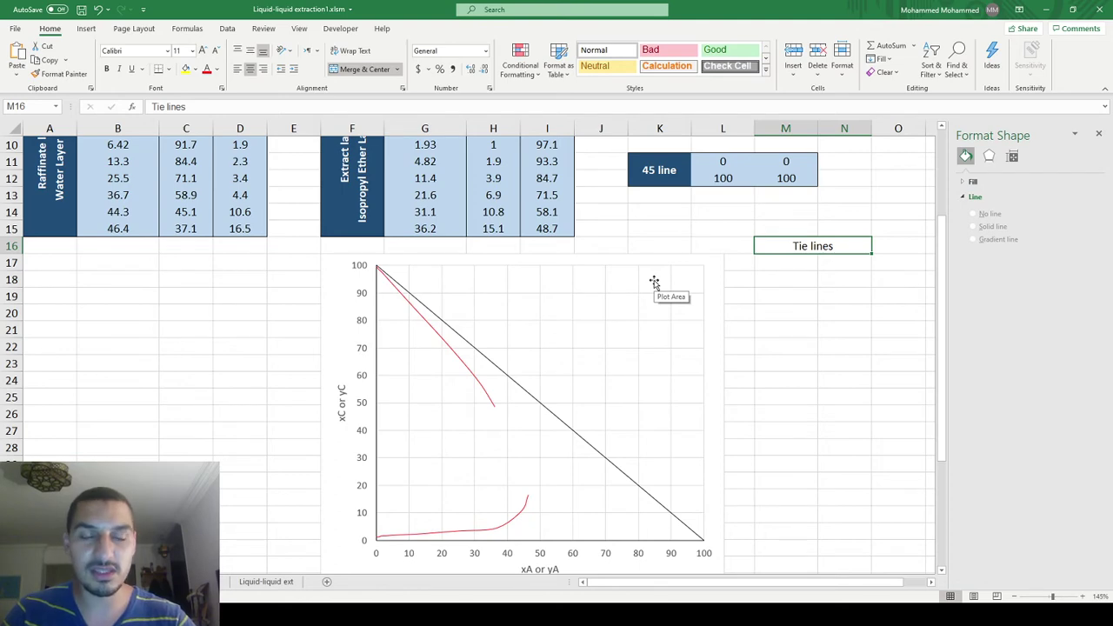
- Review the row-15 raffinate and extract values, then try centring the label across three columns and undo it
scroll(654, 283, "up", 2)
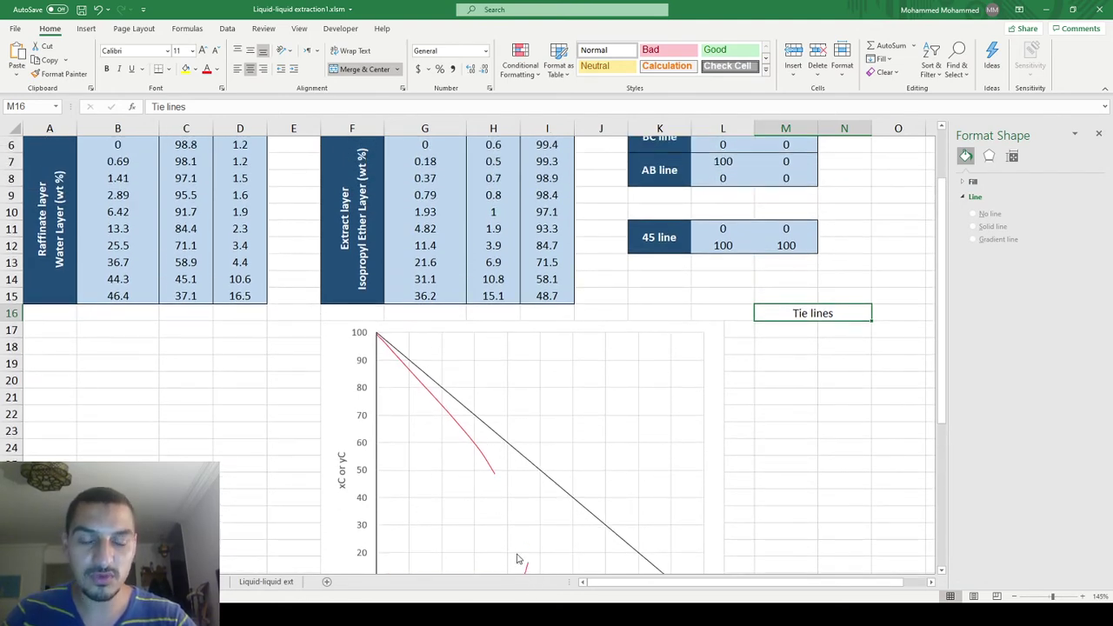
scroll(517, 558, "down", 1)
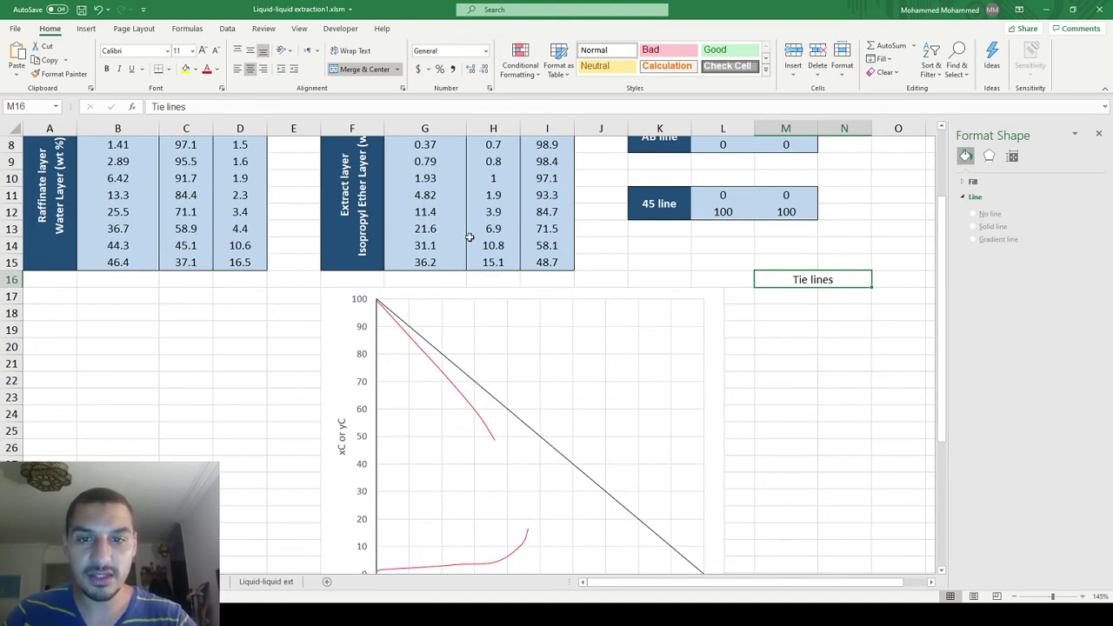
left_click(425, 261)
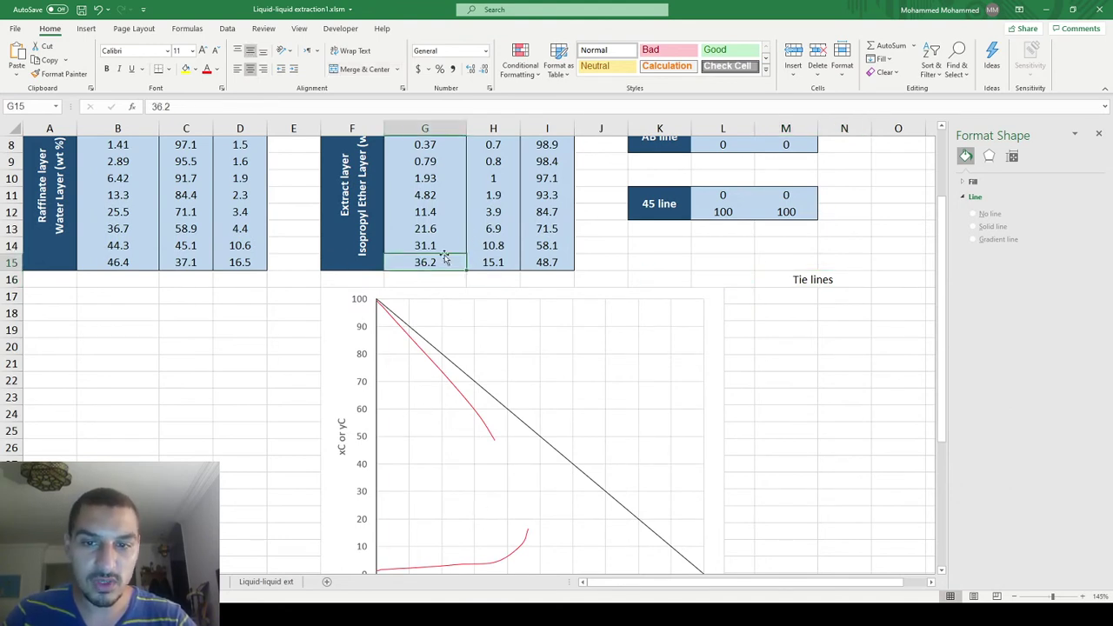
left_click(550, 262)
left_click(242, 261)
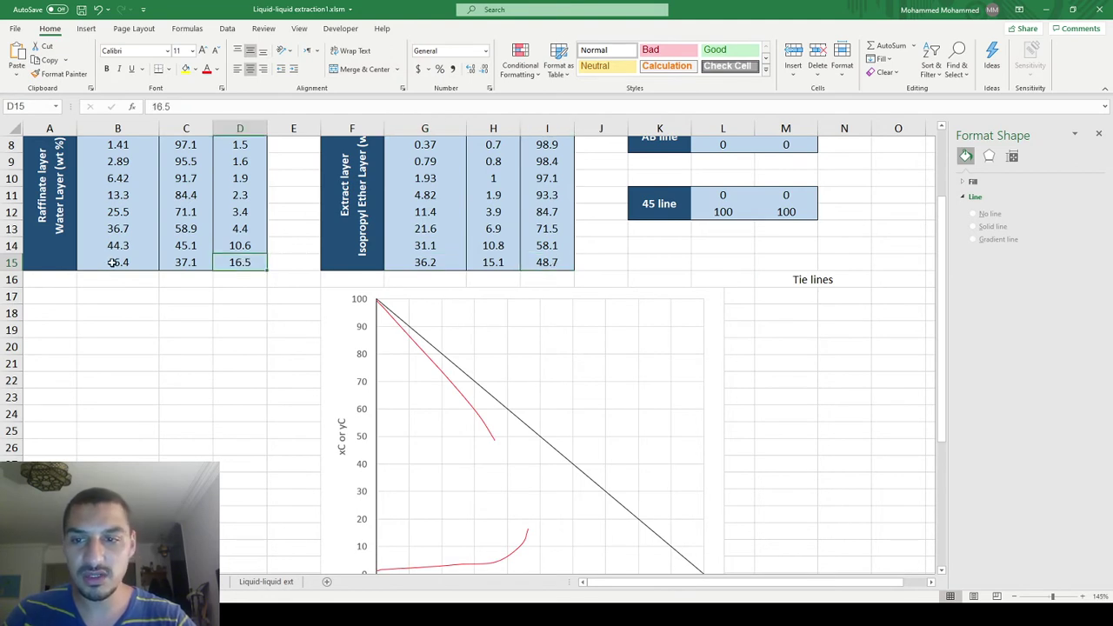
left_click(113, 263)
left_click(789, 301)
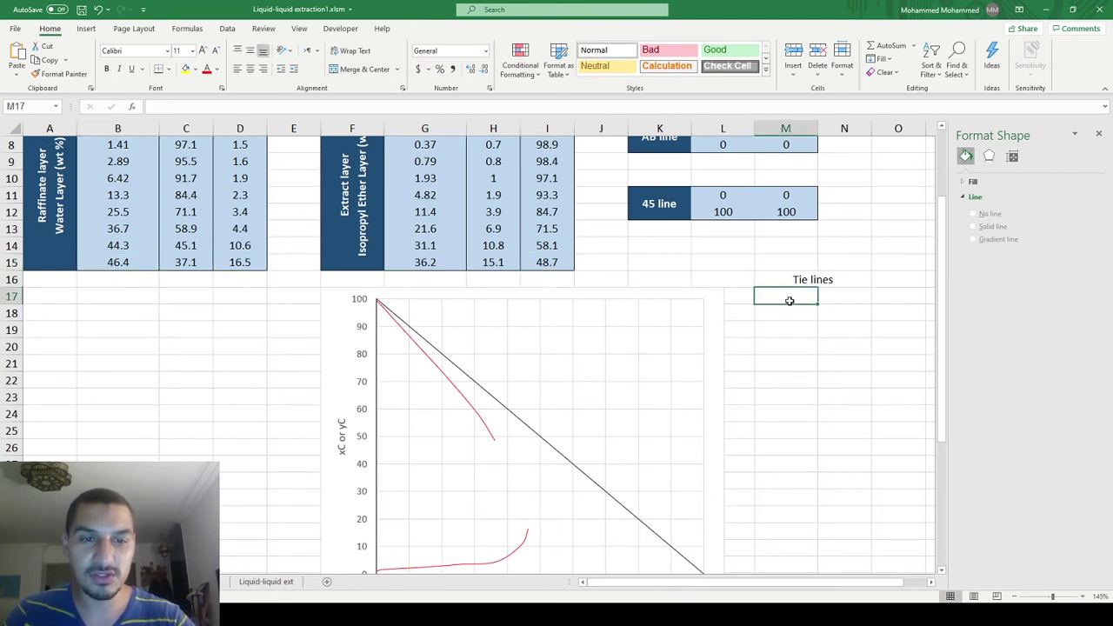
key("Up")
key("shift+Right")
scroll(777, 310, "right", 10)
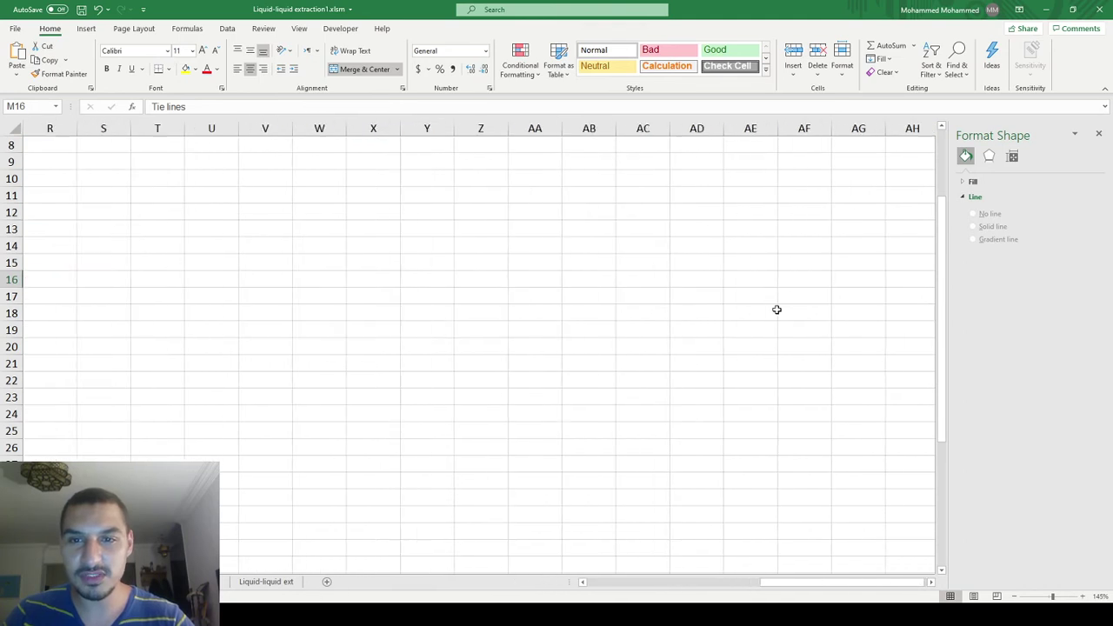
scroll(777, 310, "left", 10)
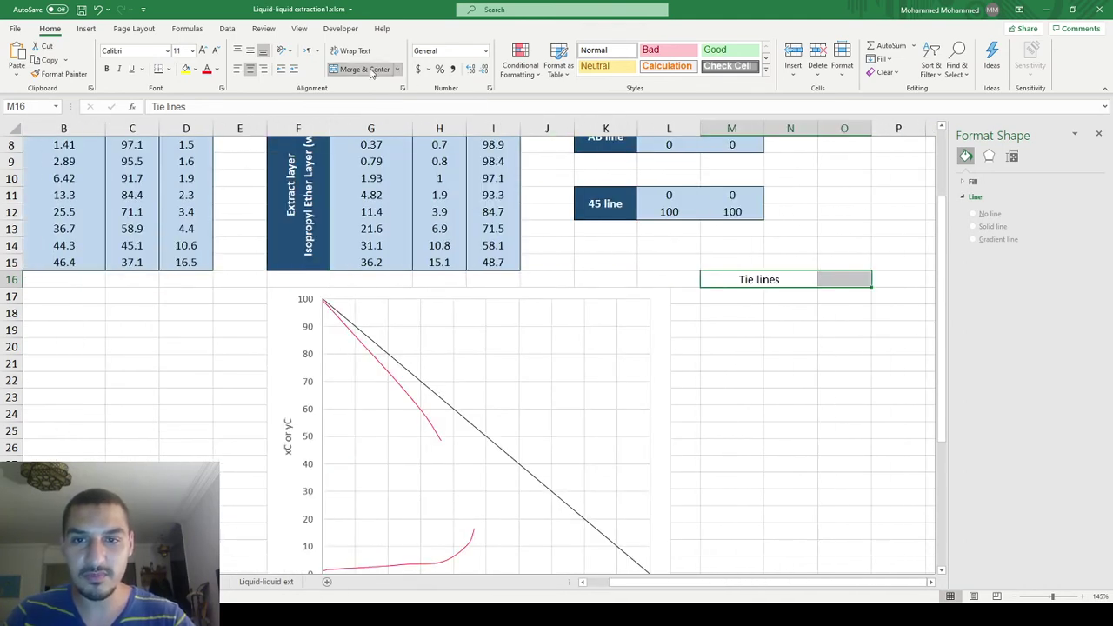
left_click(364, 69)
key("ctrl+z")
- Merge M17:M18 into one cell holding 1 and paste copies into the next two cell pairs
left_click_drag(749, 294, 730, 311)
left_click(360, 70)
type("1")
key("ctrl+c")
key("Down")
key("ctrl+v")
key("Down")
key("ctrl+v")
key("ctrl")
key("Escape")
key("Up")
key("Up")
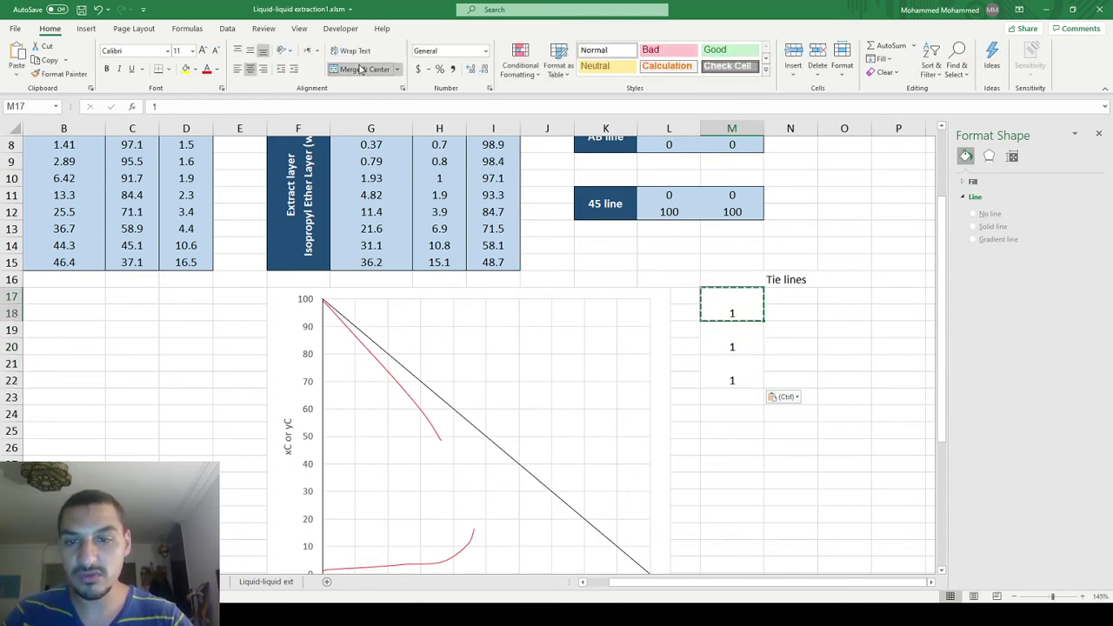
- Overwrite the three merged number cells with tie-line numbers 10, 9 and 8
scroll(63, 264, "up", 3)
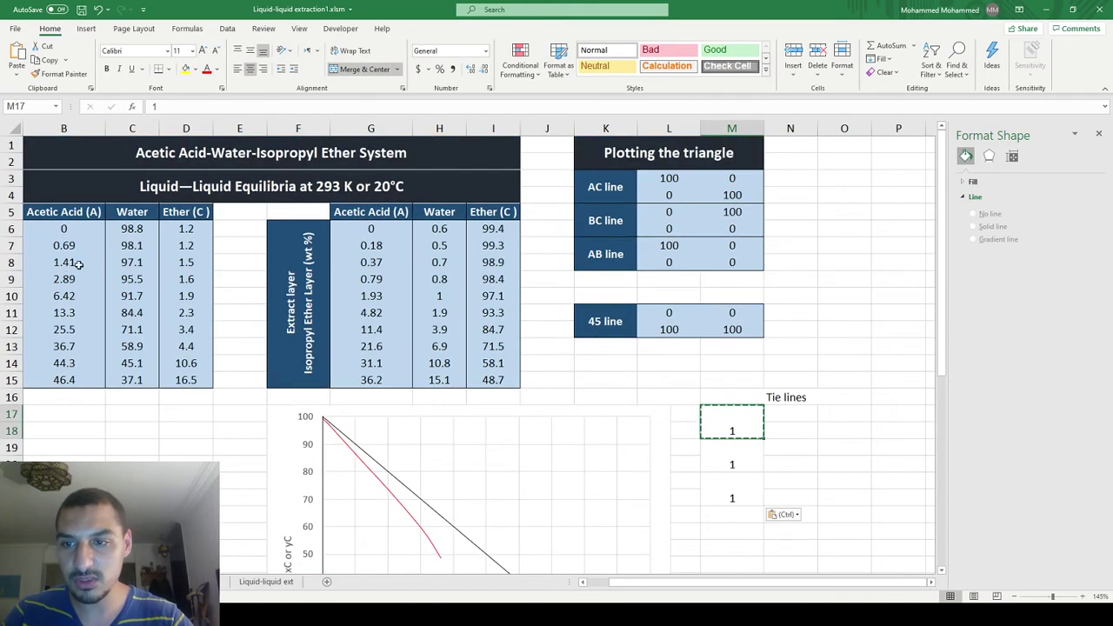
scroll(711, 430, "down", 1)
scroll(711, 430, "down", 2)
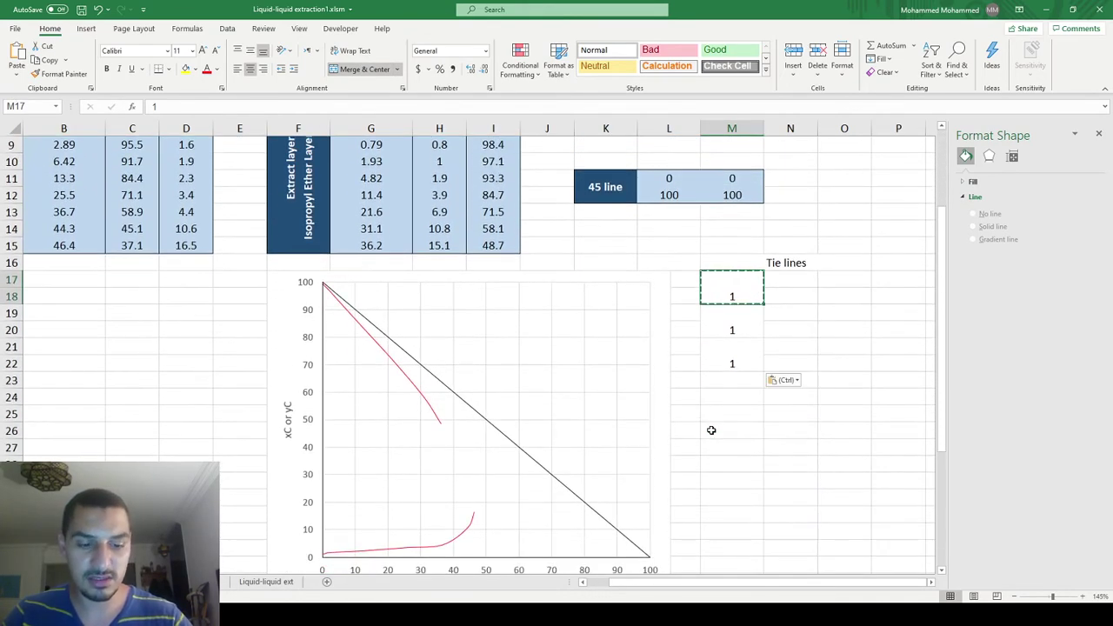
type("10")
key("Return")
type("9")
key("Return")
type("8")
key("Return")
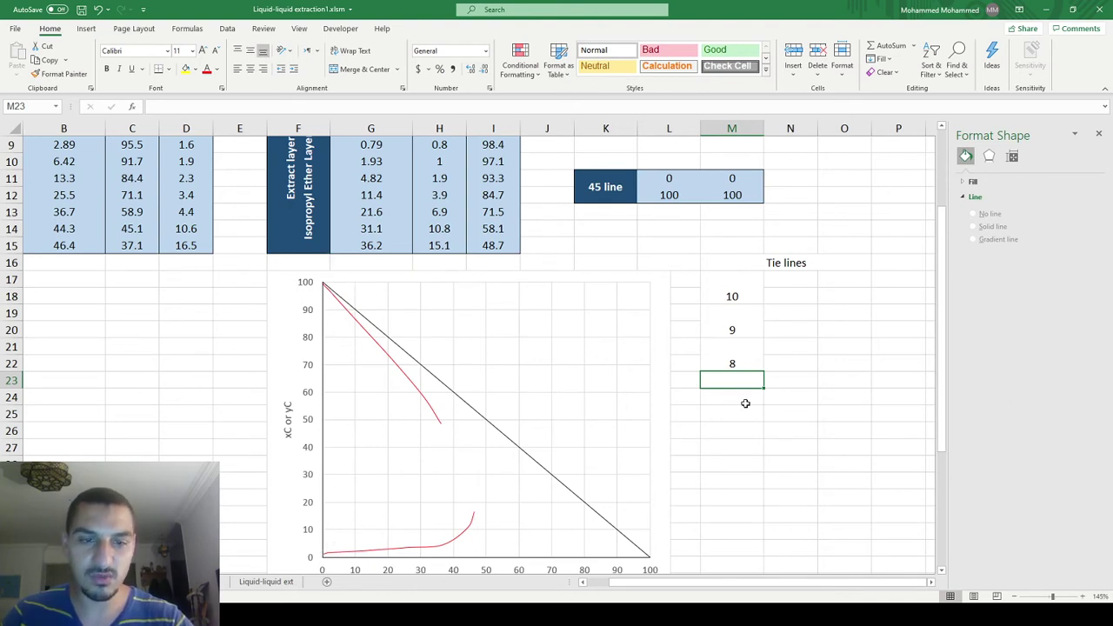
left_click(790, 282)
scroll(790, 283, "up", 1)
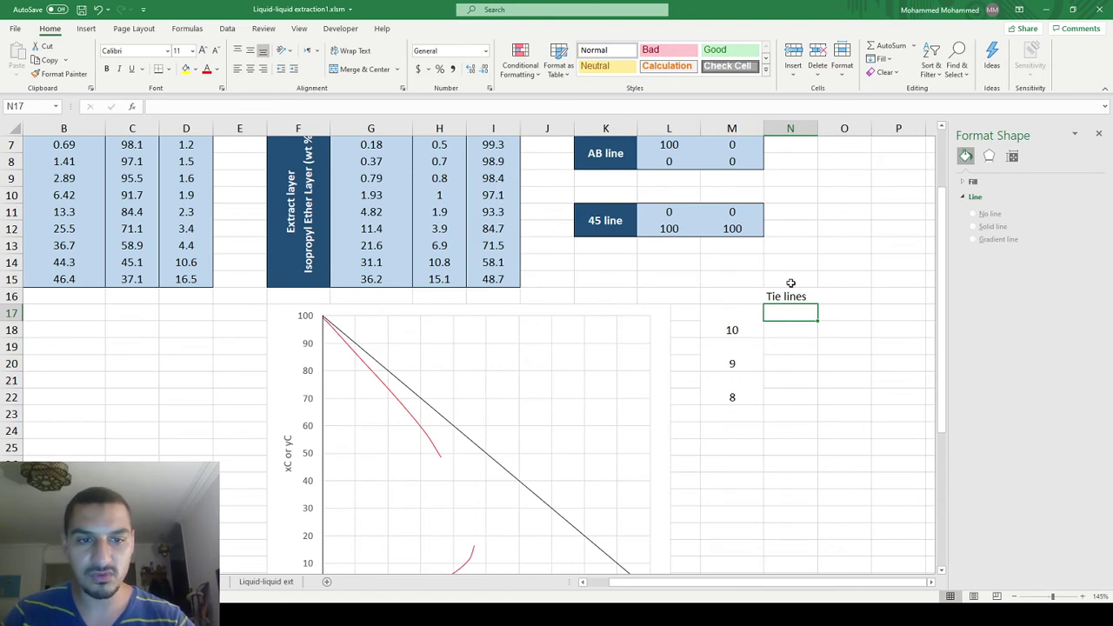
- Link tie line 10's endpoints with formulas to 46.4, 36.2 (acetic acid) and 16.5, 48.7 (ether)
type("=")
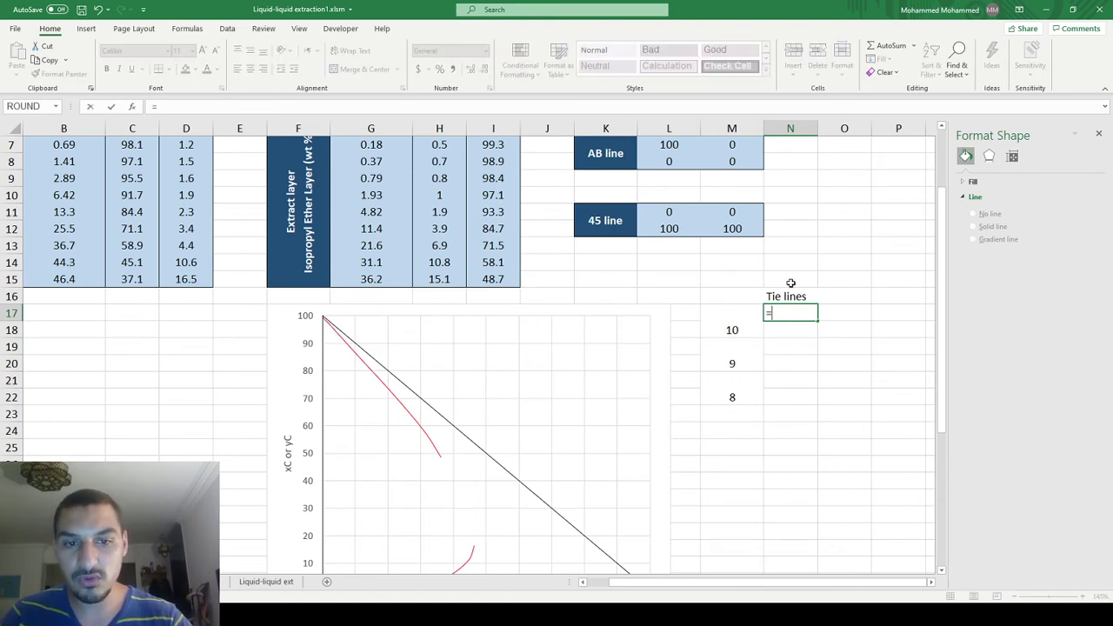
scroll(790, 283, "up", 1)
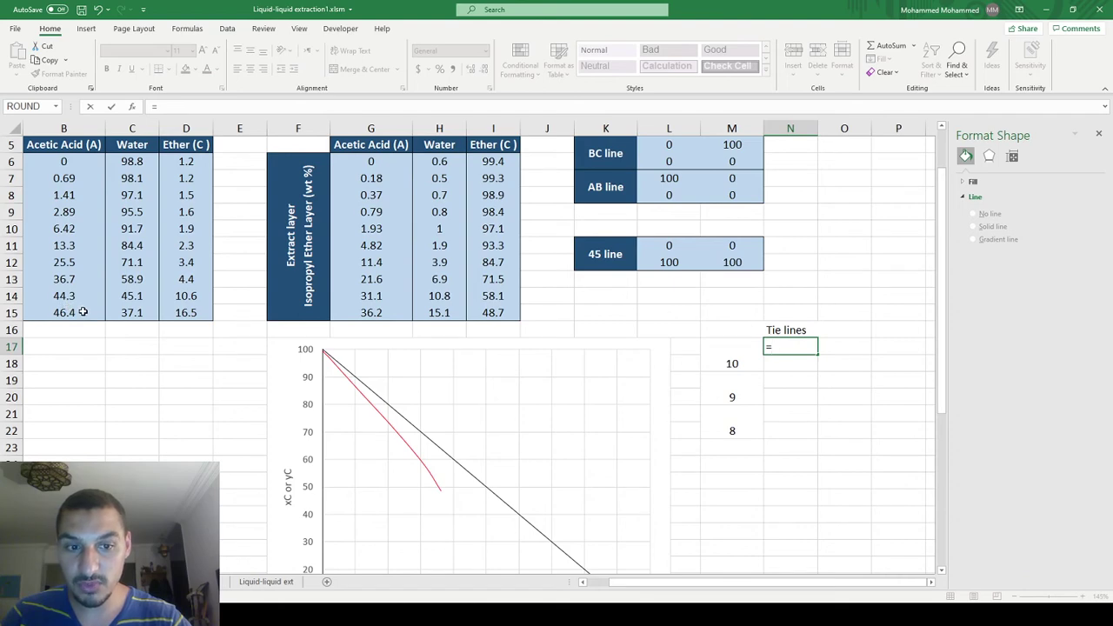
left_click(82, 312)
key("Return")
type("=")
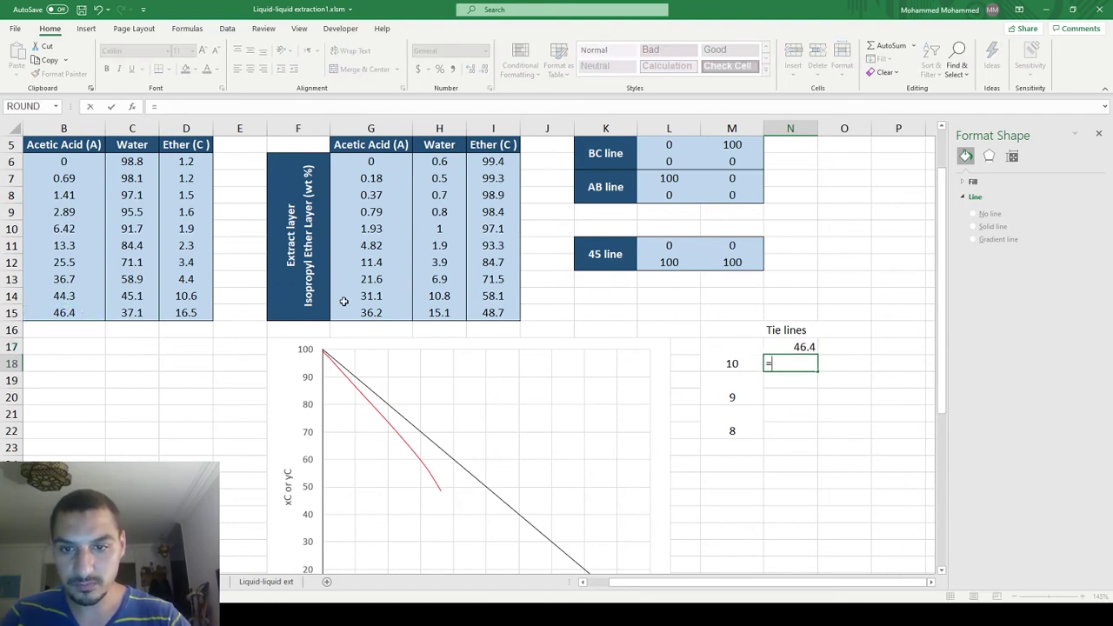
left_click(362, 312)
key("Tab")
key("Up")
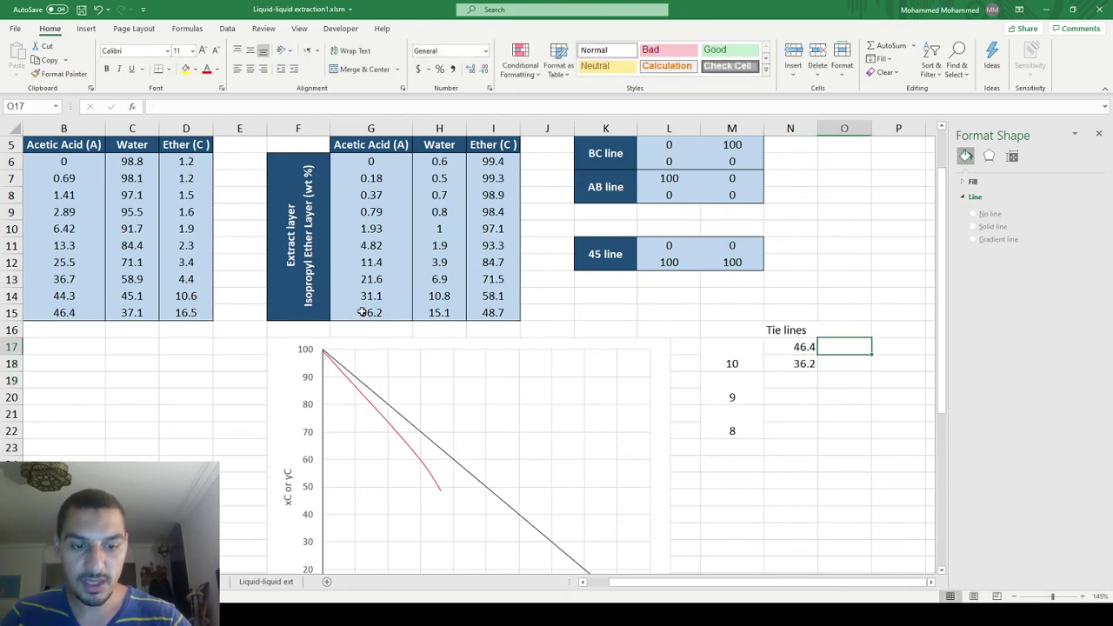
type("=")
left_click(180, 312)
key("Return")
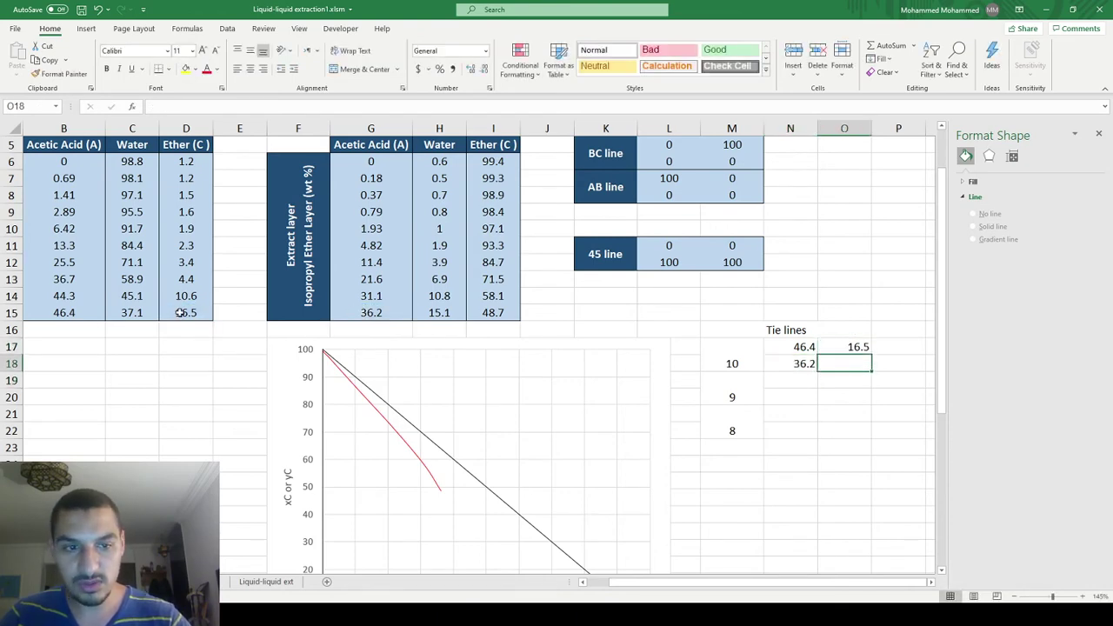
type("=")
left_click(493, 313)
key("Return")
- Link tie line 9's endpoints to 44.3, 31.1 (acetic acid) and 10.6, 58.1 (ether)
key("Left")
type("=")
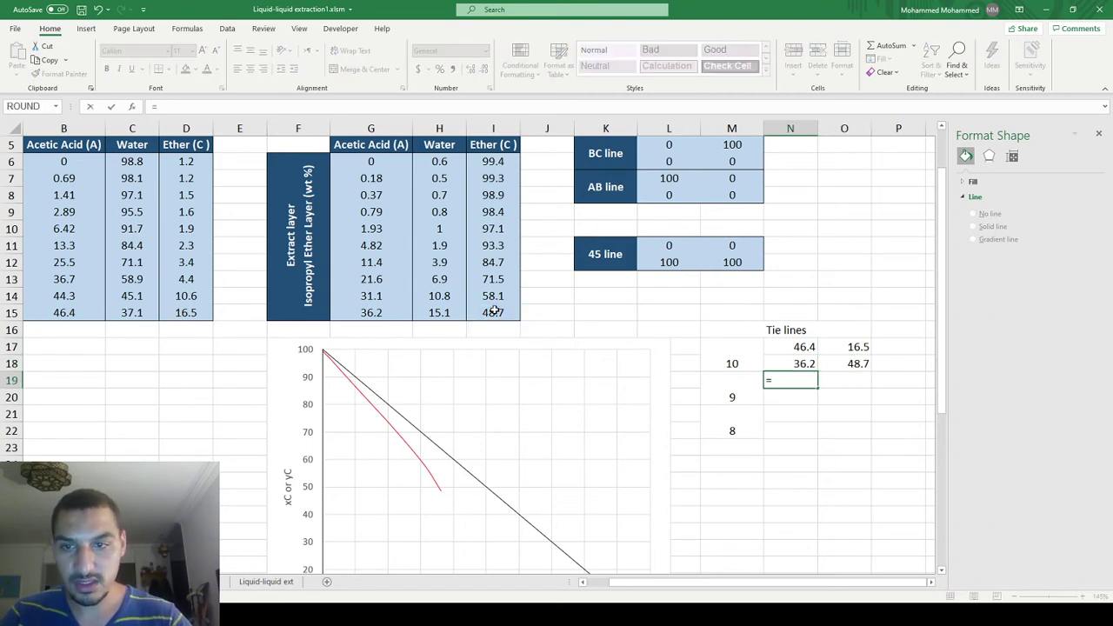
left_click(87, 295)
key("Return")
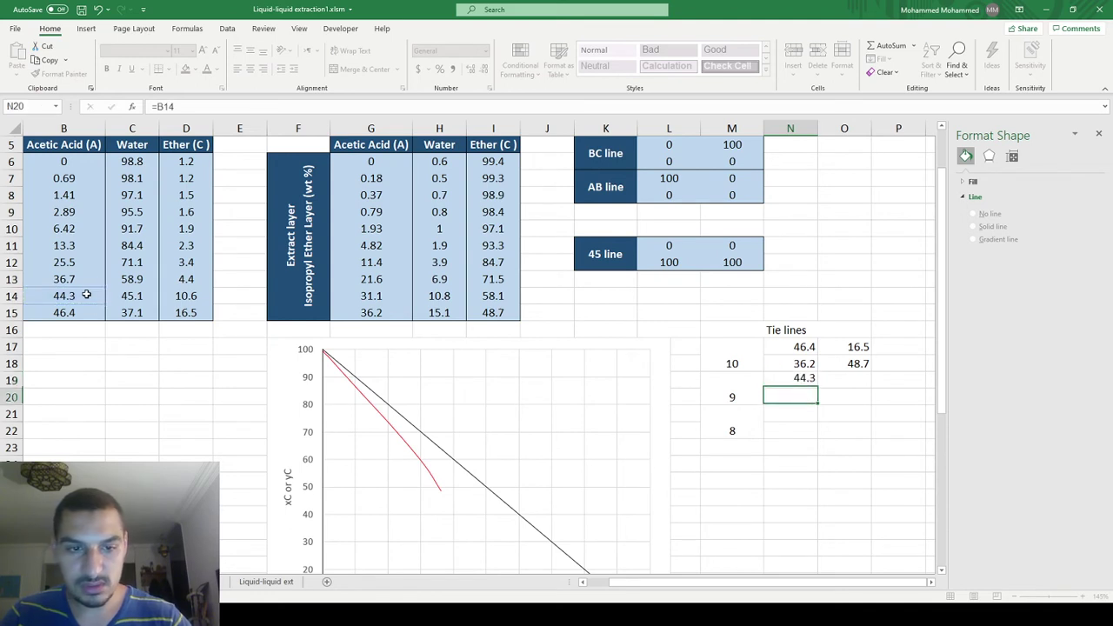
type("=")
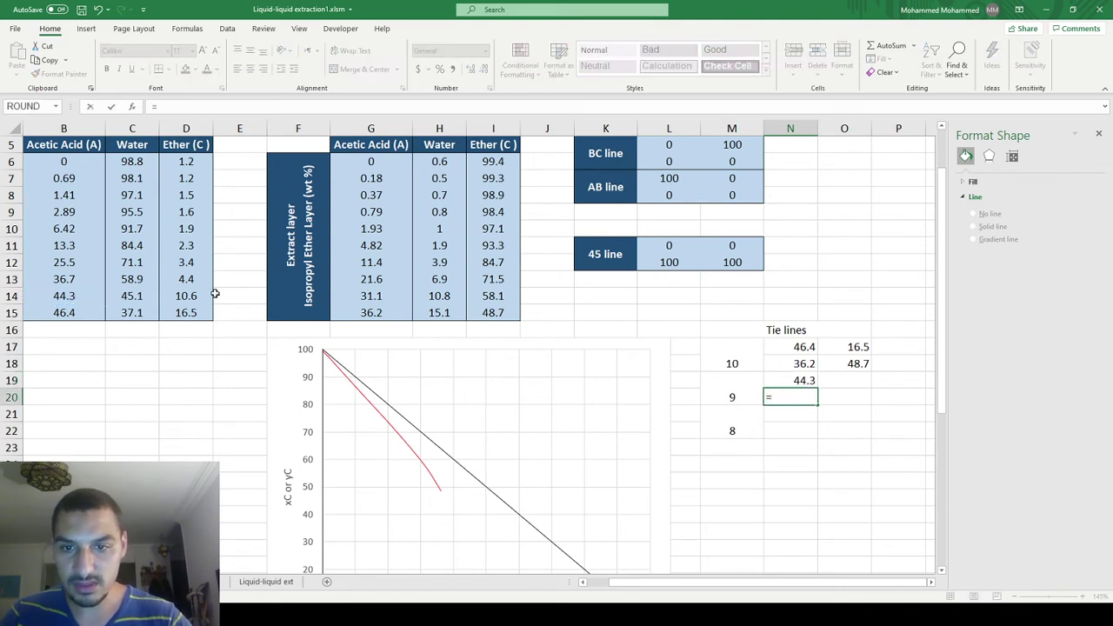
left_click(365, 295)
key("Tab")
key("Up")
type("=")
left_click(181, 295)
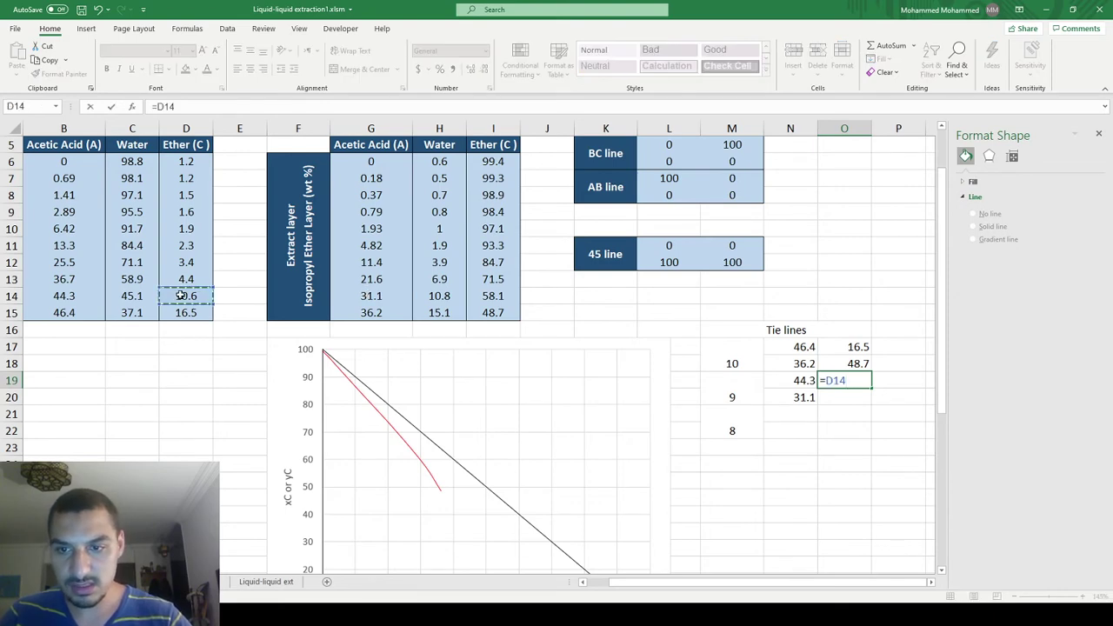
key("Return")
type("=")
key("Tab")
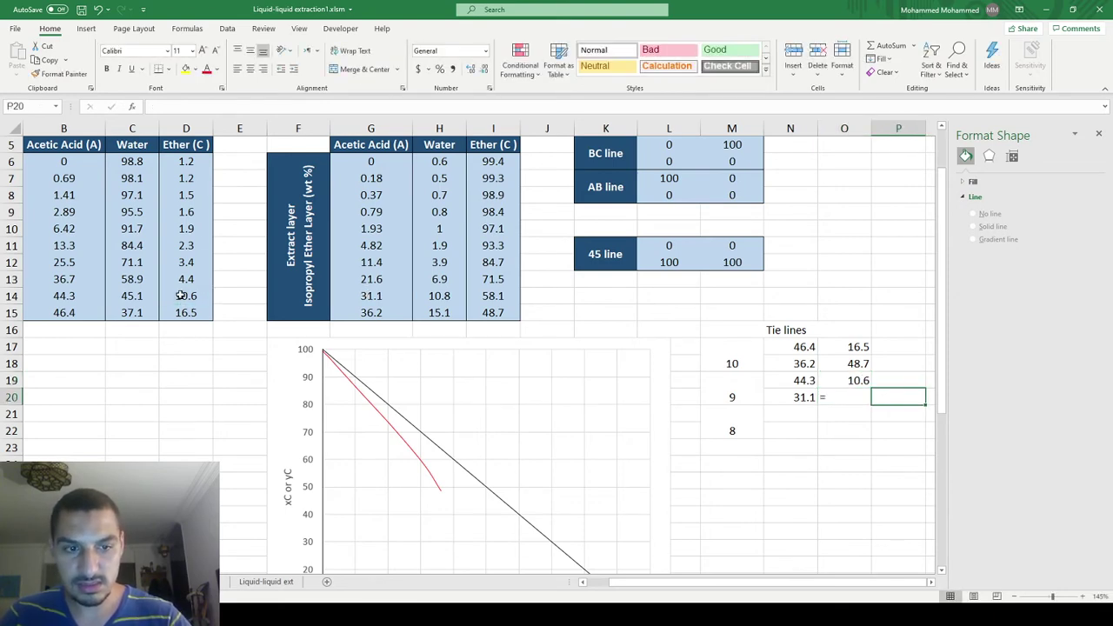
key("Left")
type("=")
left_click(481, 296)
type("3")
- Link tie line 8's endpoints to 36.7, 21.6 (acetic acid) and 4.4, 71.5 (ether)
key("Left")
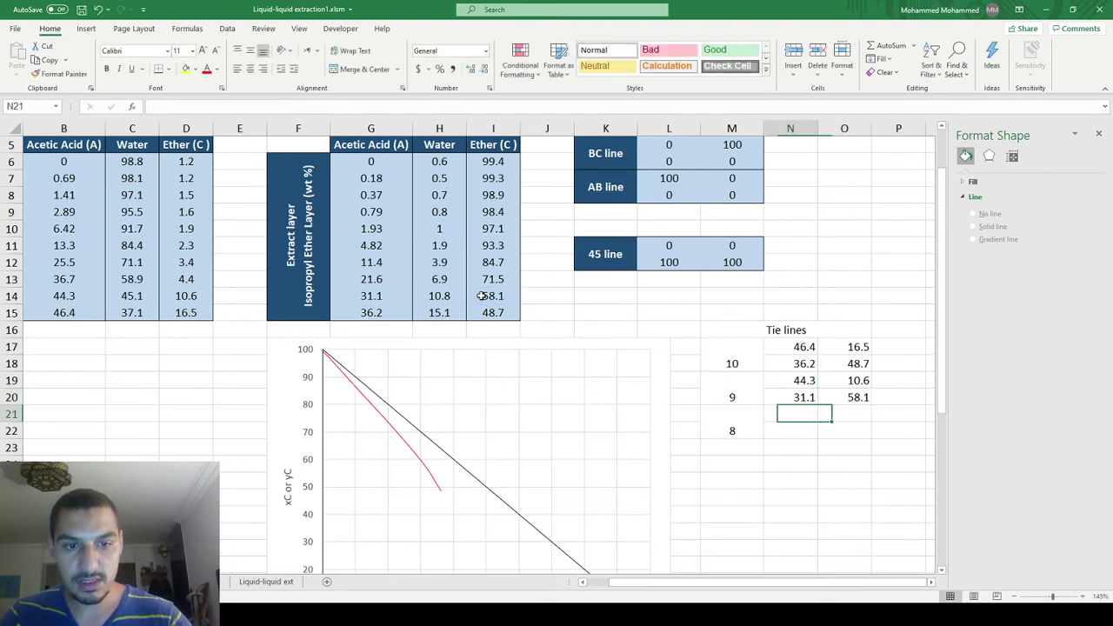
type("=")
left_click(65, 279)
key("Return")
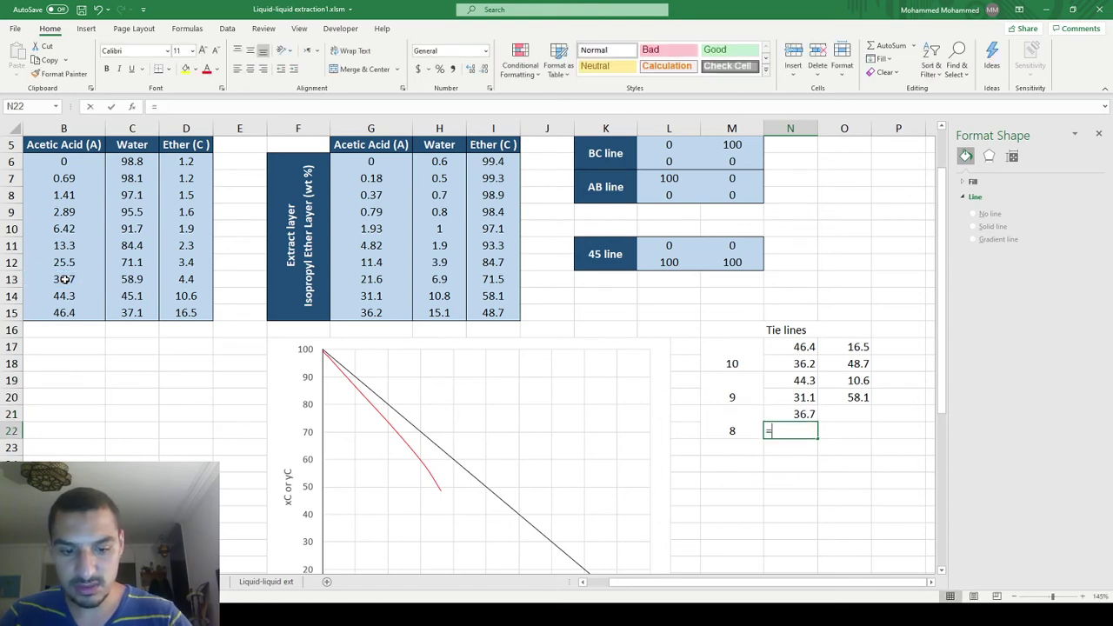
type("=")
left_click(384, 276)
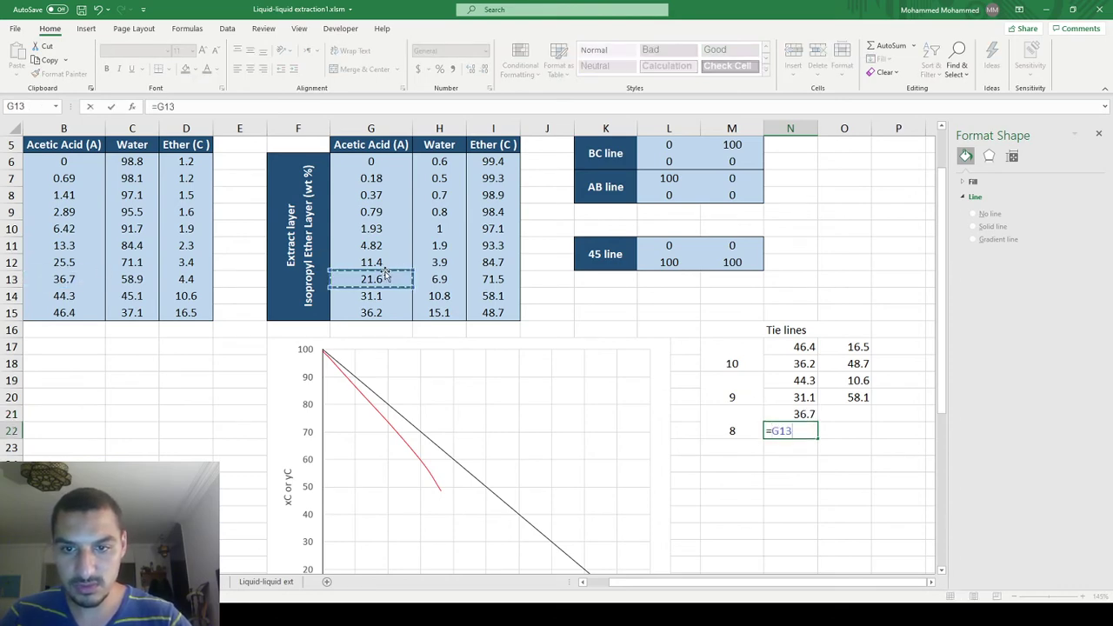
key("Return")
key("Right")
key("Up")
key("Up")
type("=")
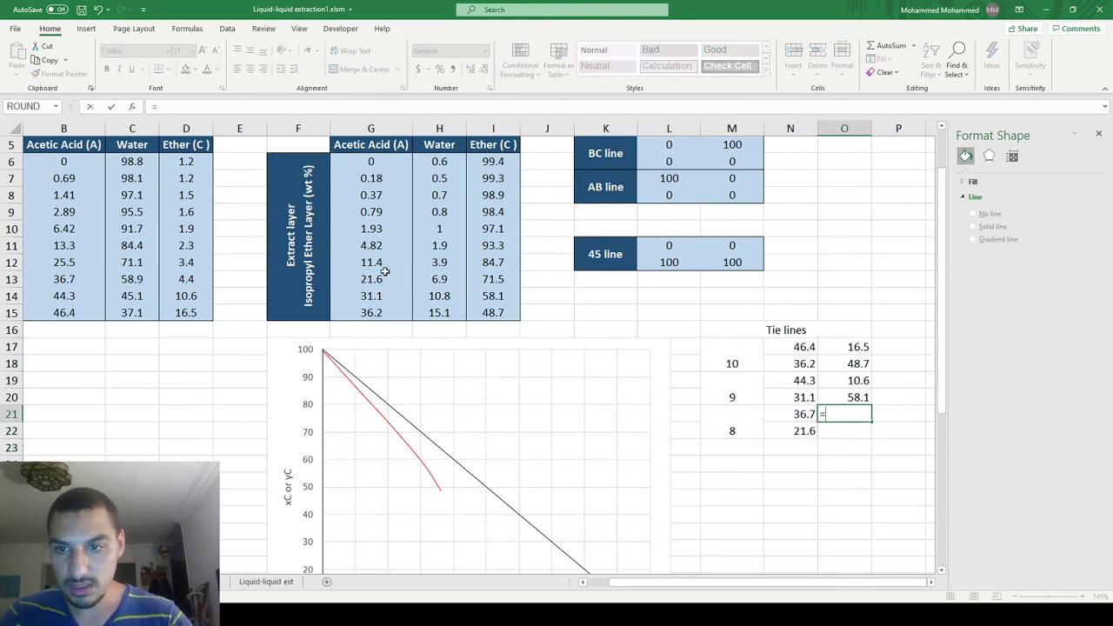
left_click(199, 280)
key("Return")
type("=")
left_click(493, 278)
key("Return")
scroll(493, 278, "down", 2)
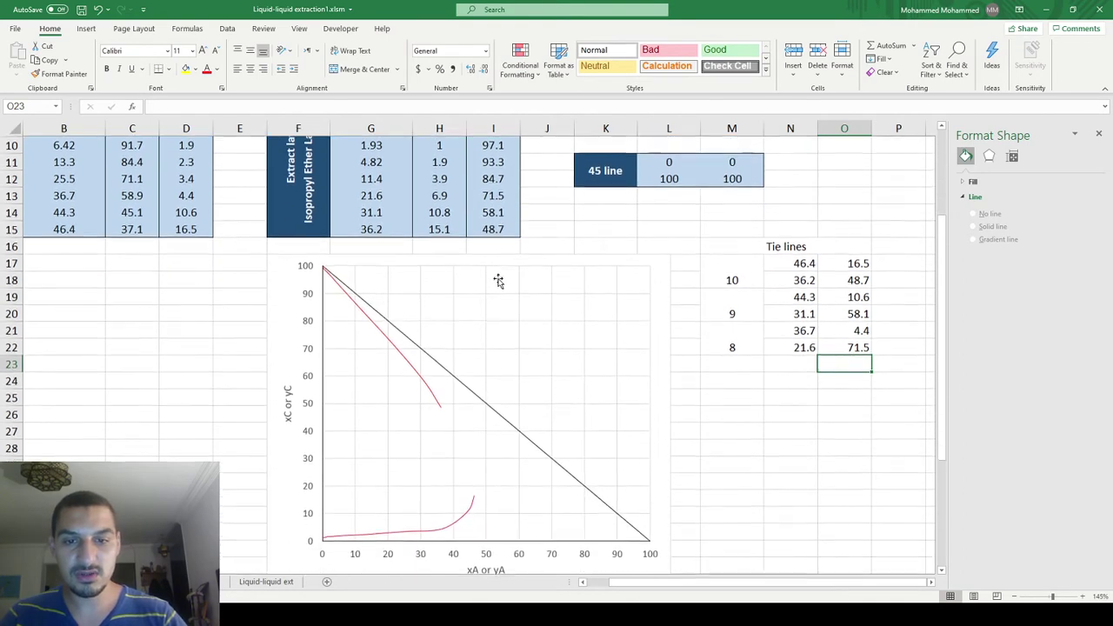
- Add a tieline10 series to the triangle chart with X values 46.4/36.2 and Y values 16.5/48.7
right_click(468, 325)
left_click(520, 402)
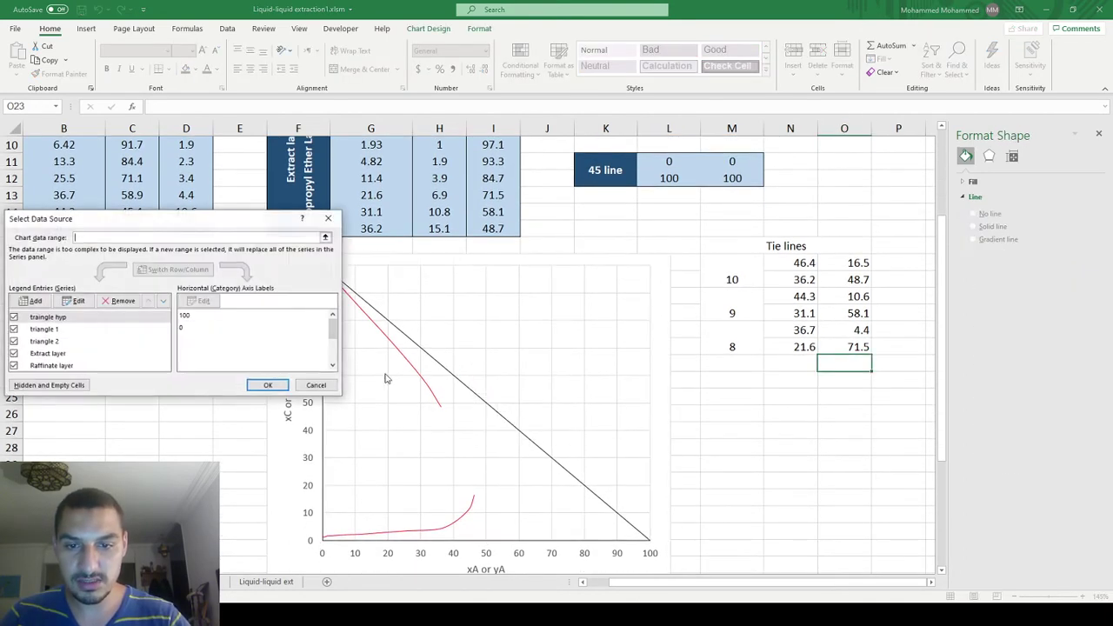
left_click(35, 300)
type("tieline10")
key("Tab")
key("Up")
key("Left")
key("Up")
key("Up")
key("Up")
key("Up")
key("shift+Up")
key("Tab")
key("Up")
key("Up")
key("Up")
key("Up")
key("Up")
key("shift+Up")
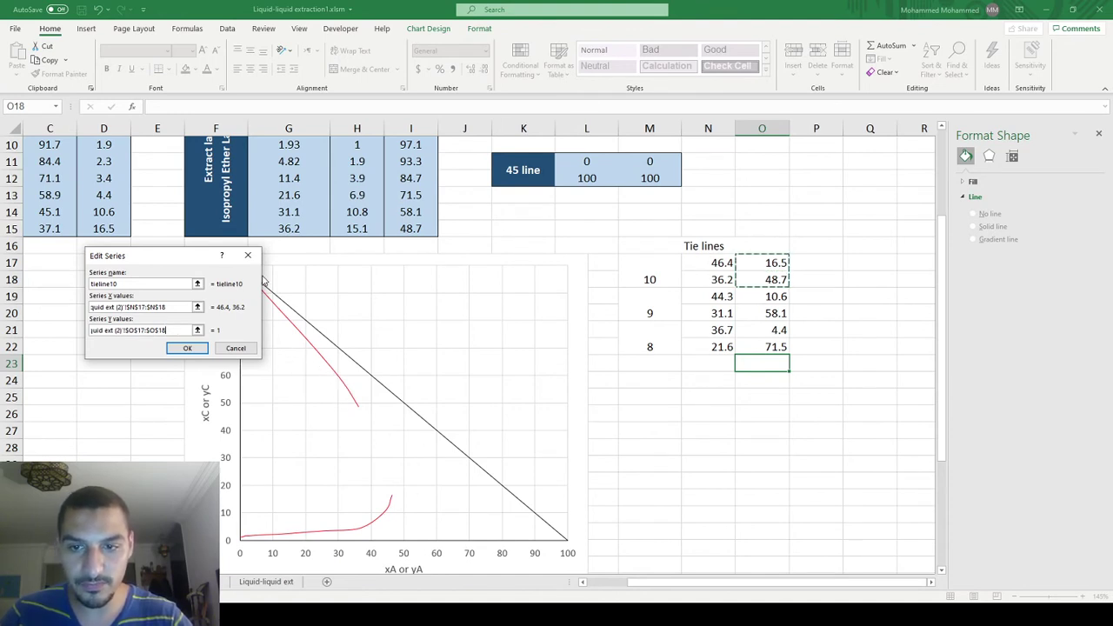
left_click(188, 349)
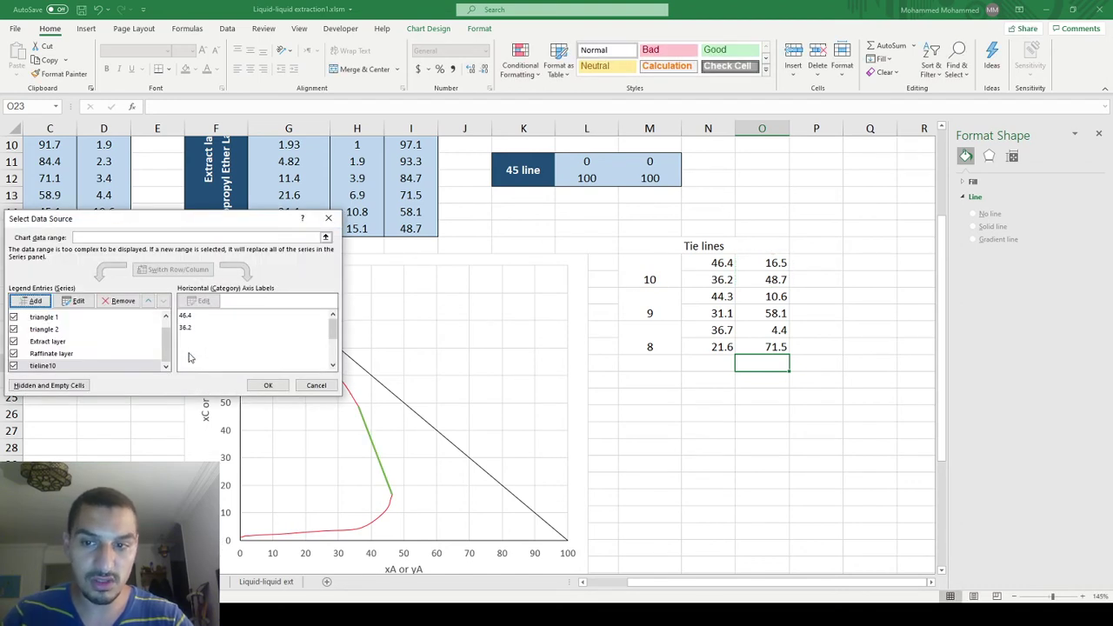
- Add a tieline9 series using X values 44.3/31.1 and the matching ether cells as Y values
left_click(31, 301)
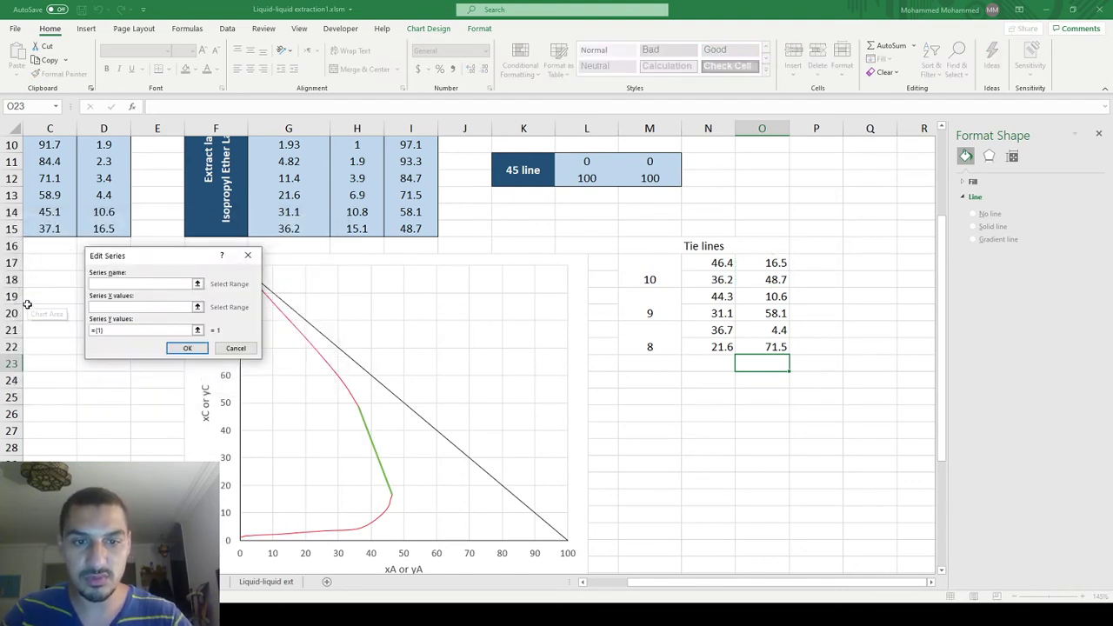
type("tieline")
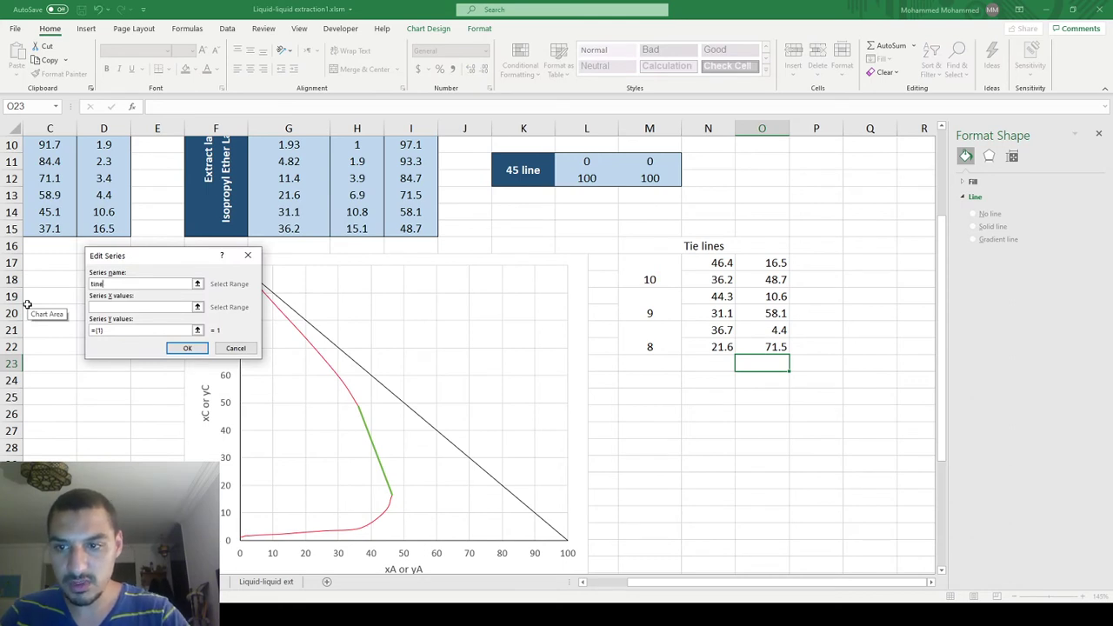
type("9")
key("Tab")
key("Left")
key("Up")
key("Up")
key("Up")
key("shift+Up")
key("Tab")
key("Up")
key("Up")
key("Up")
key("shift+Up")
key("Return")
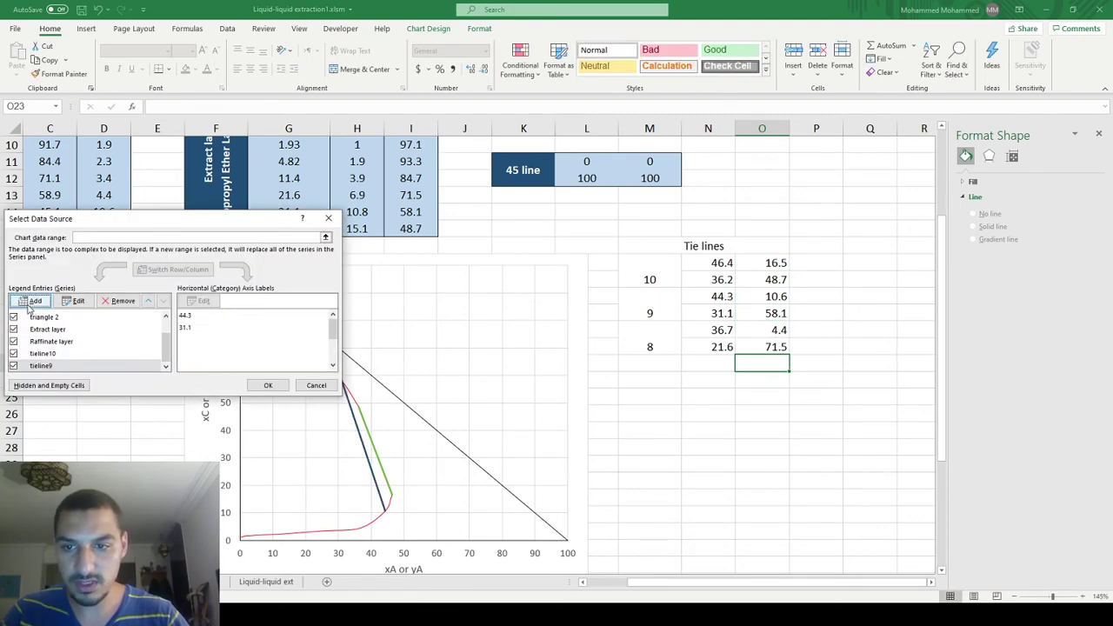
- Add a tieline8 series with X values N21:N22 and Y values O21:O22, then apply the chart data
left_click(39, 303)
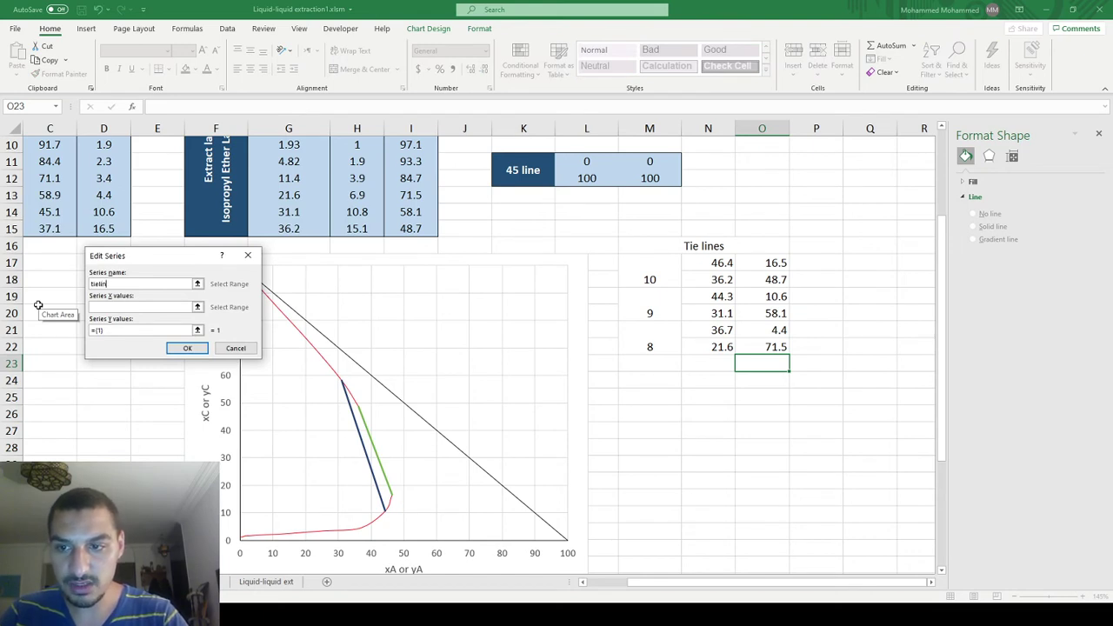
type("tieline8")
key("Tab")
key("Left")
key("Up")
key("shift+Up")
key("Tab")
key("Up")
key("shift+Up")
key("Return")
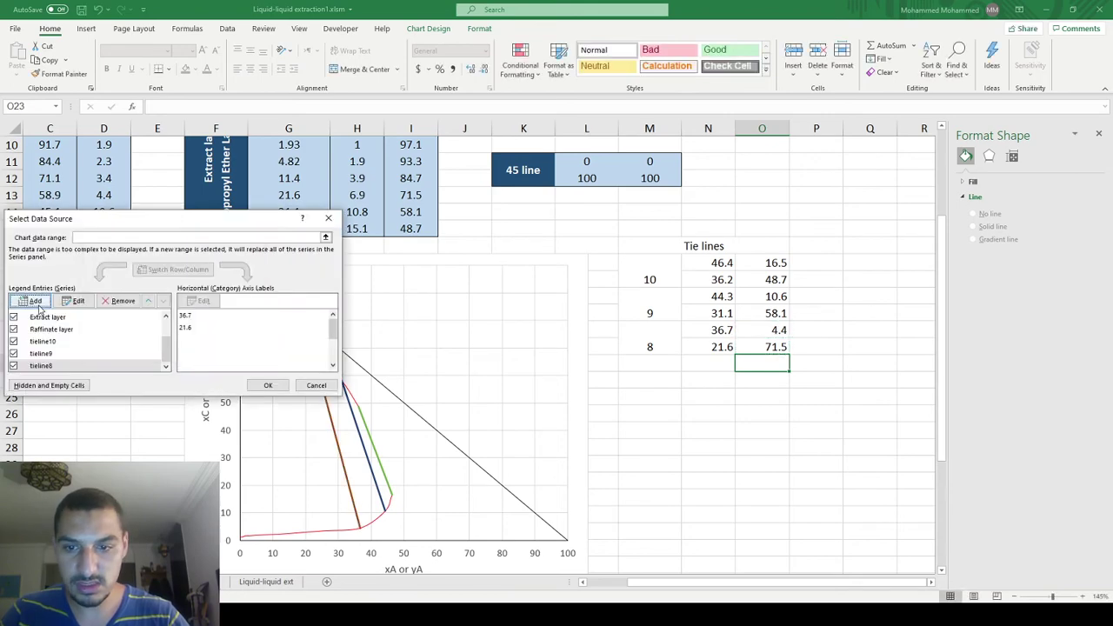
left_click(267, 385)
left_click(378, 467)
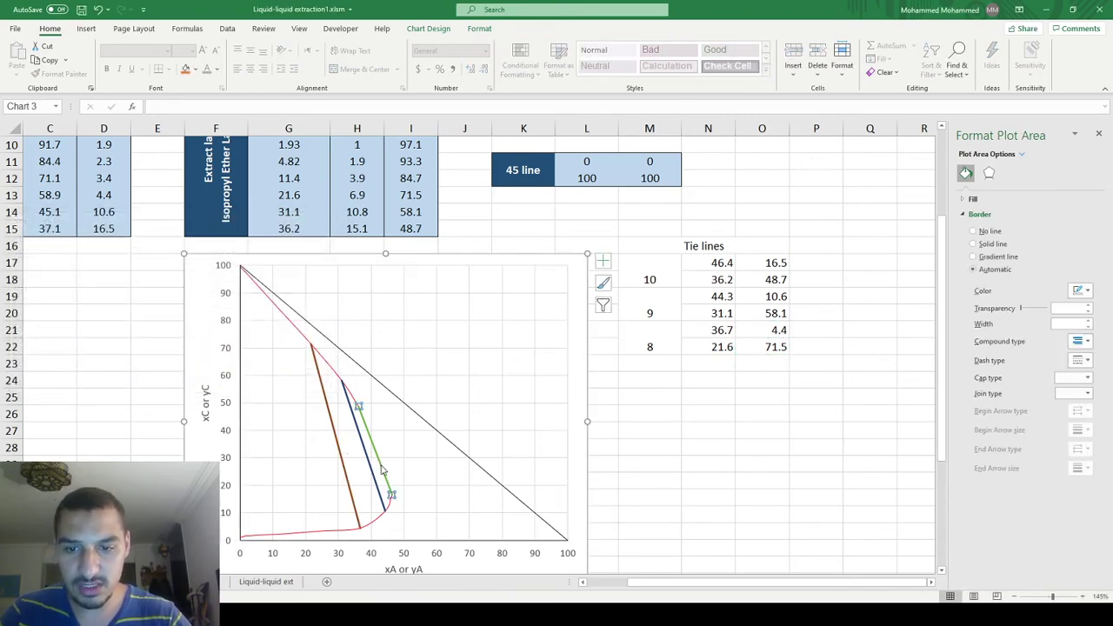
- Make tie line 10 a dashed, 1 pt, green line
left_click(1081, 361)
left_click(1093, 401)
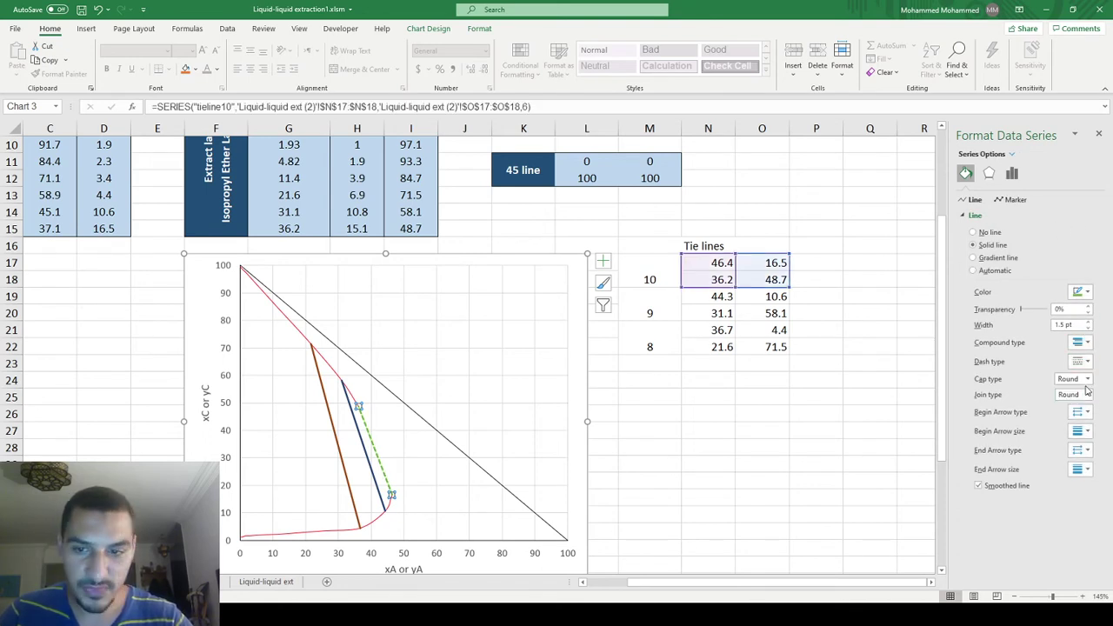
left_click(1087, 328)
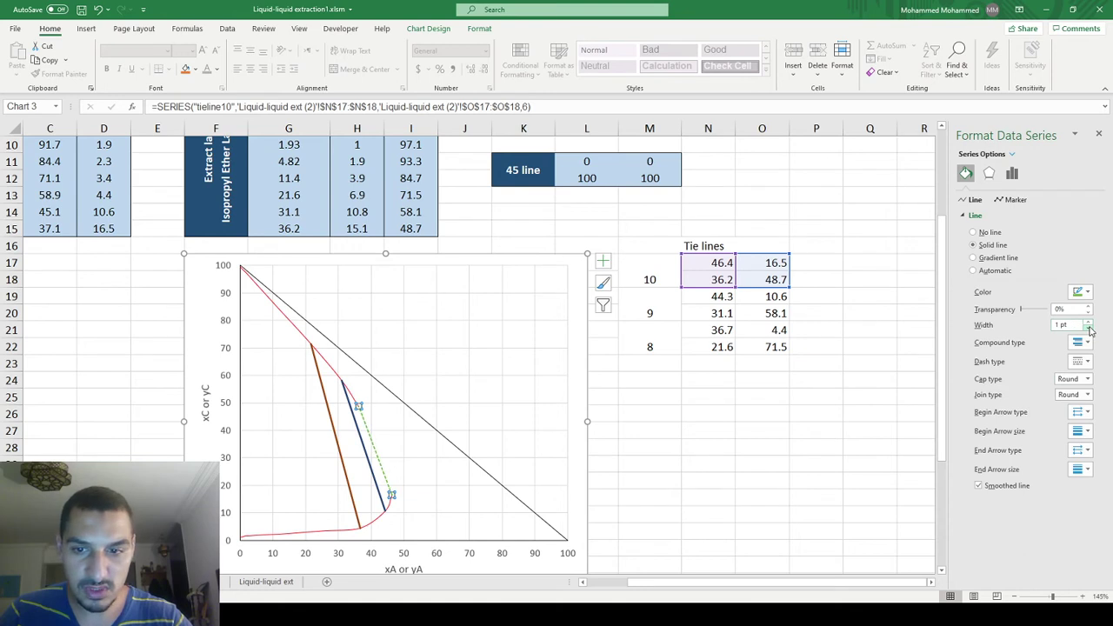
left_click(1086, 293)
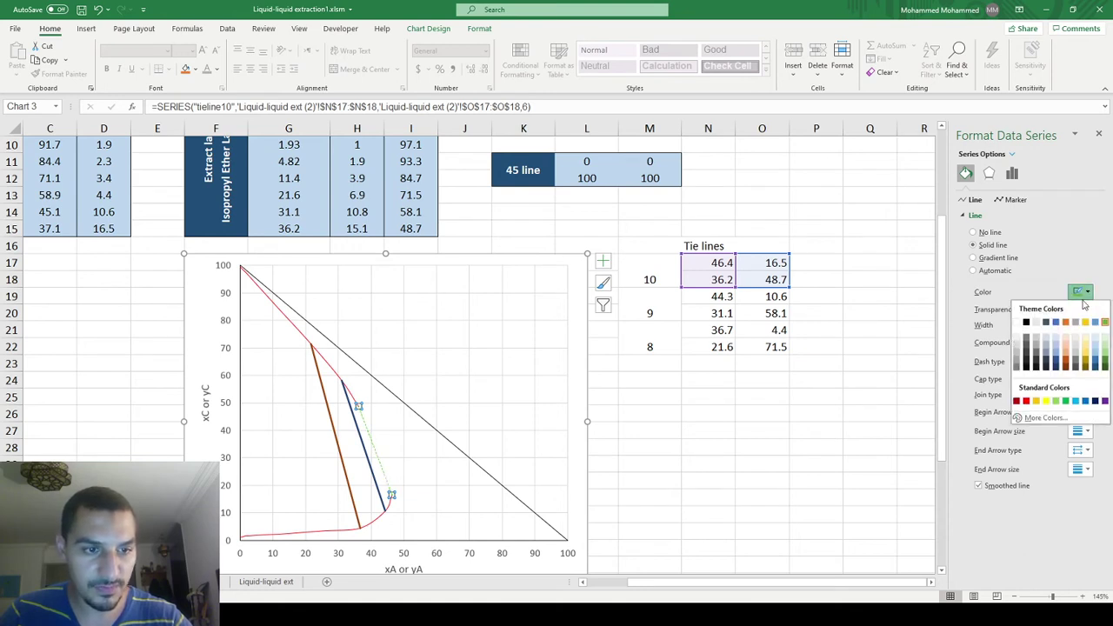
left_click(1066, 401)
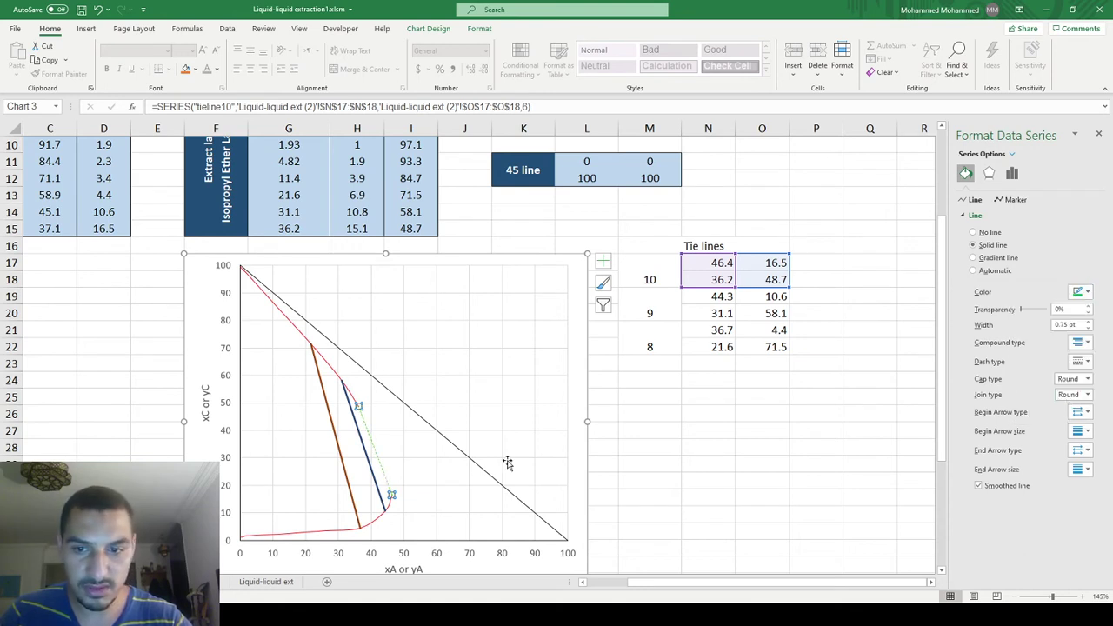
- Format tie line 9 as a dashed, 1 pt, dark-green line
left_click(381, 453)
left_click(379, 474)
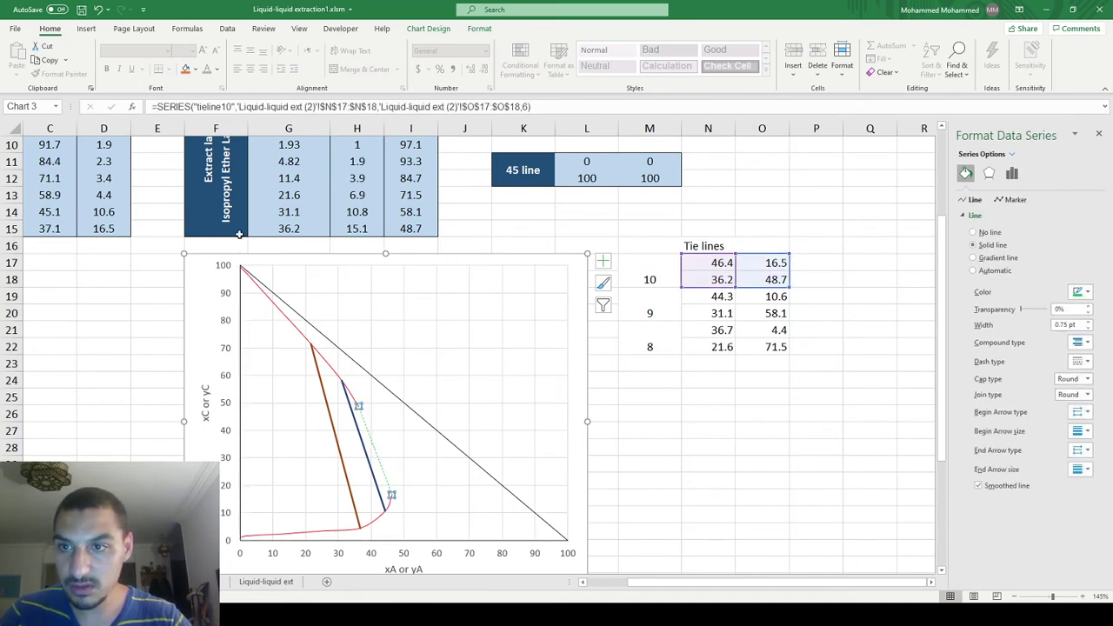
left_click(369, 461)
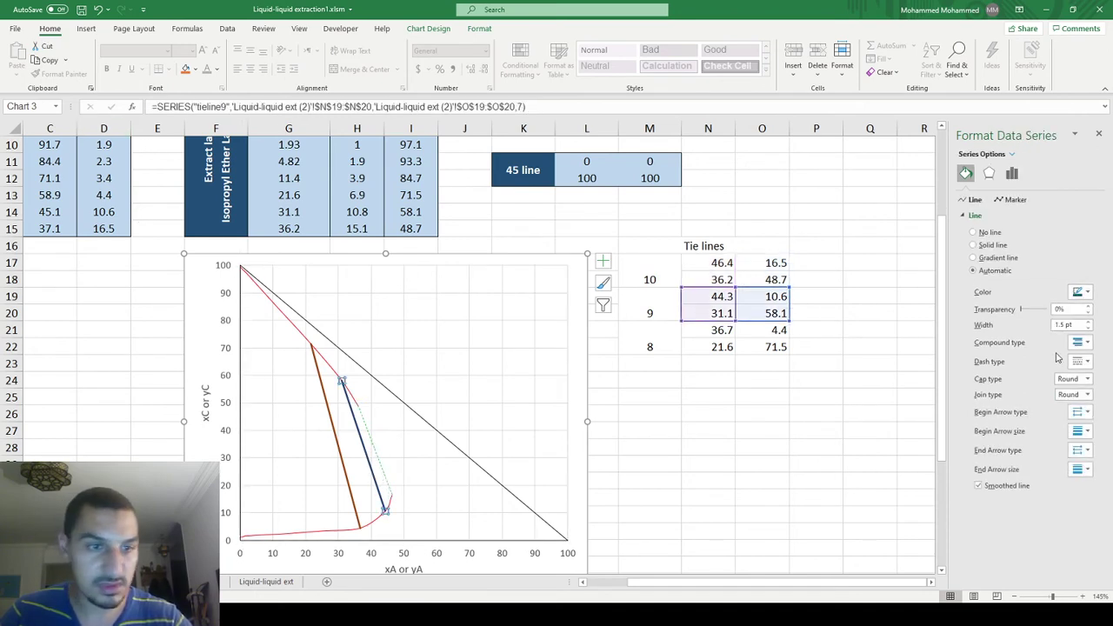
left_click(1086, 327)
left_click(1086, 328)
left_click(1086, 328)
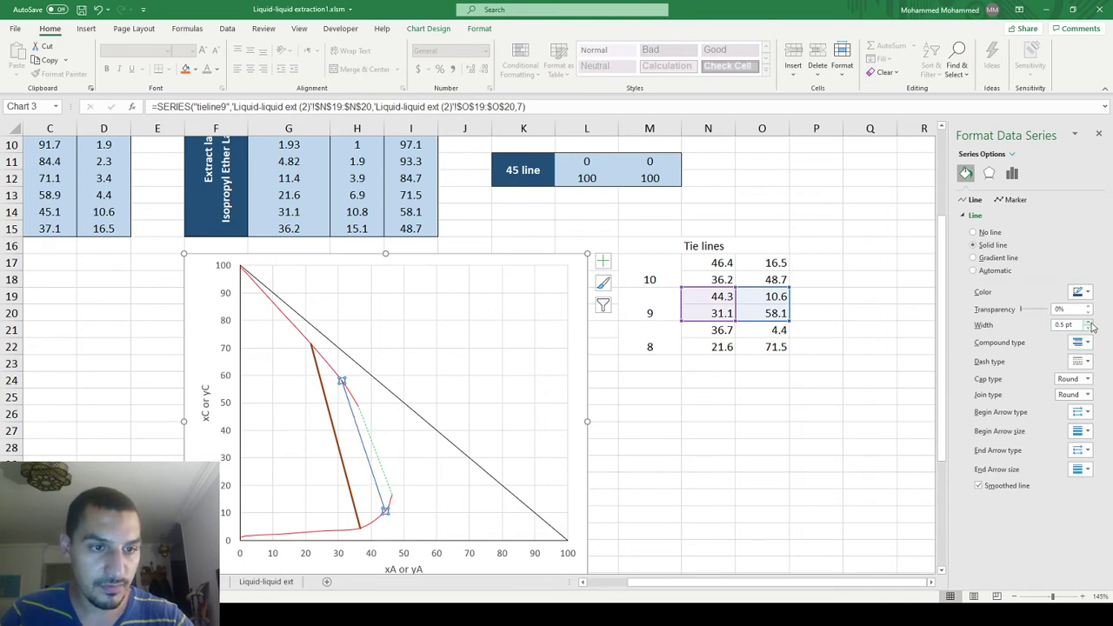
left_click(1087, 293)
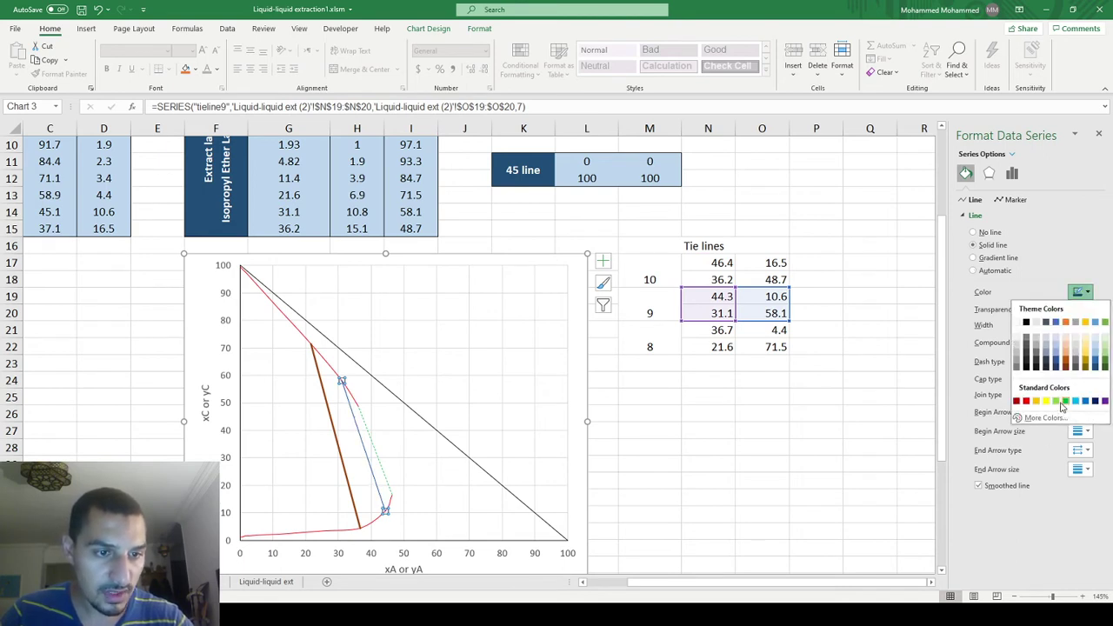
left_click(1055, 401)
left_click(1088, 320)
left_click(1088, 364)
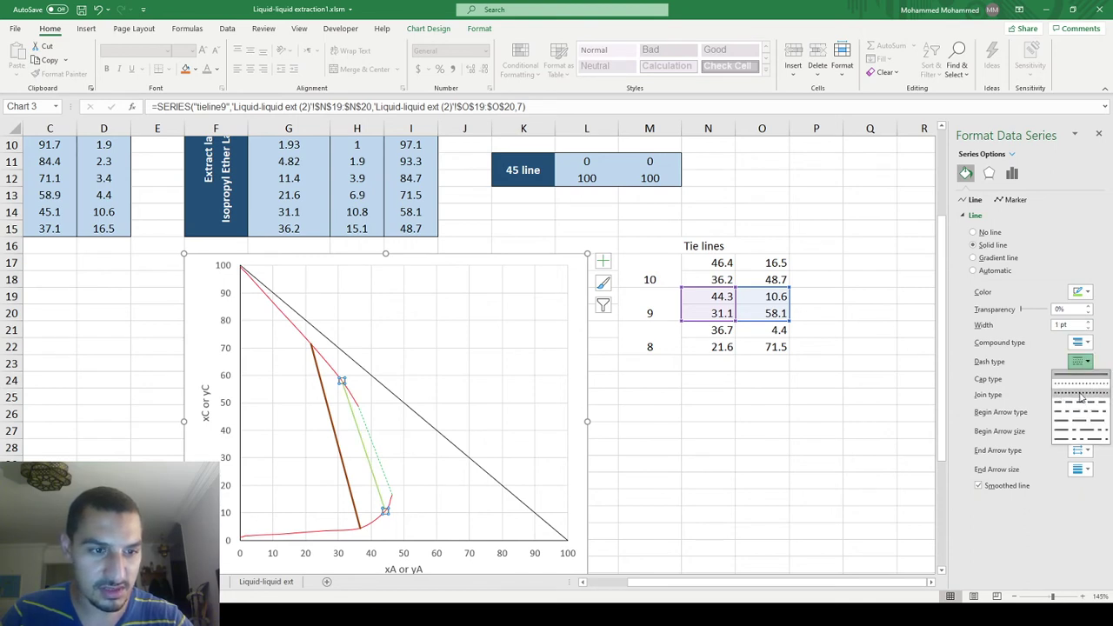
left_click(1078, 399)
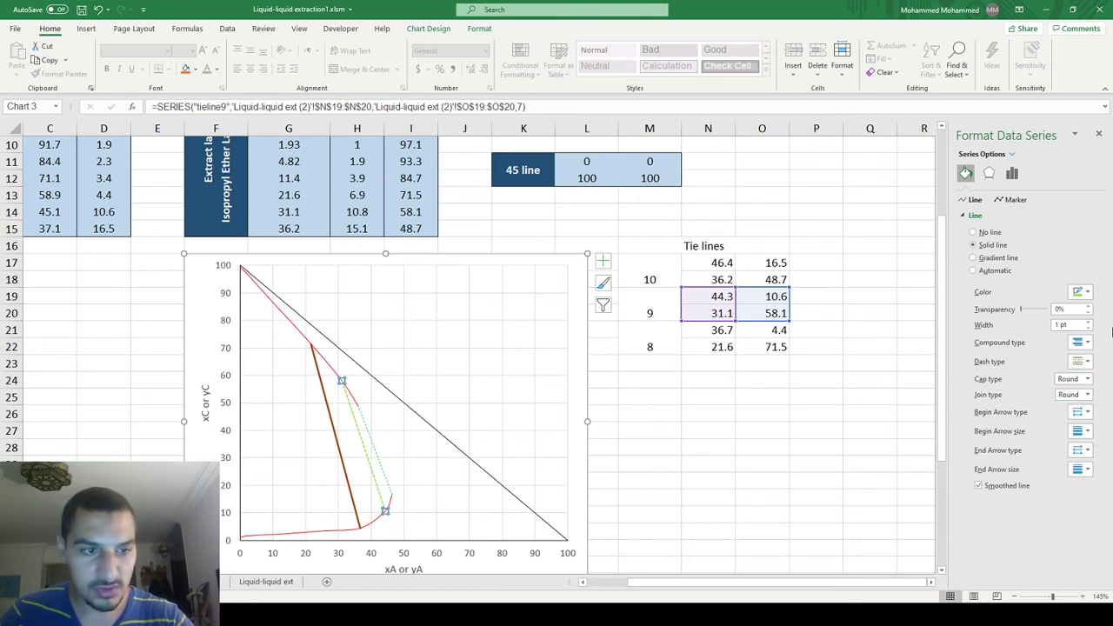
left_click(1087, 292)
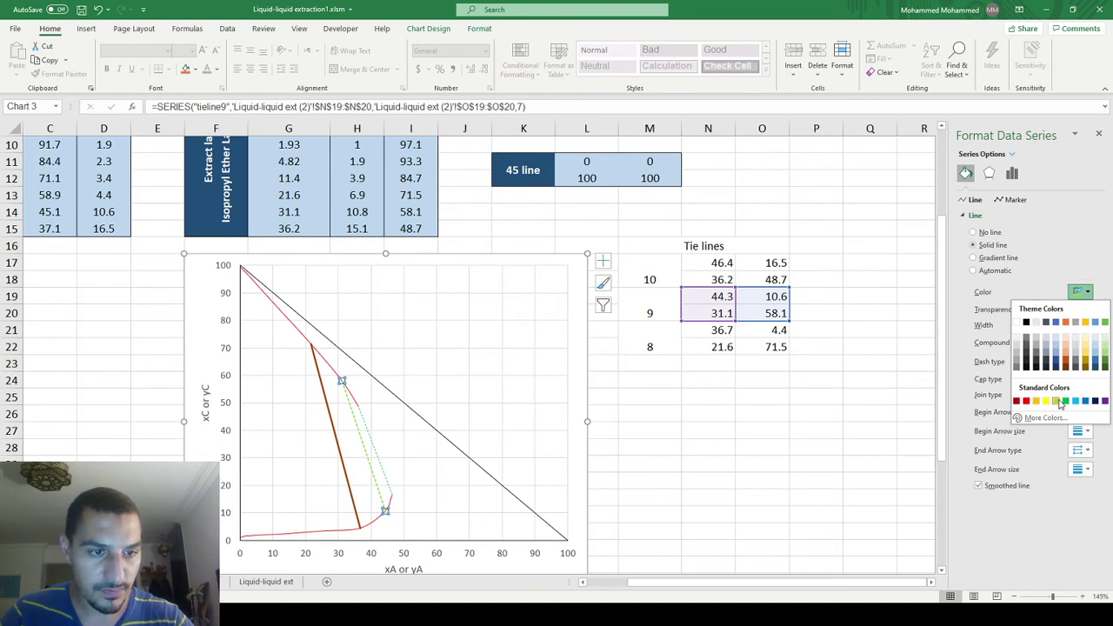
left_click(1065, 400)
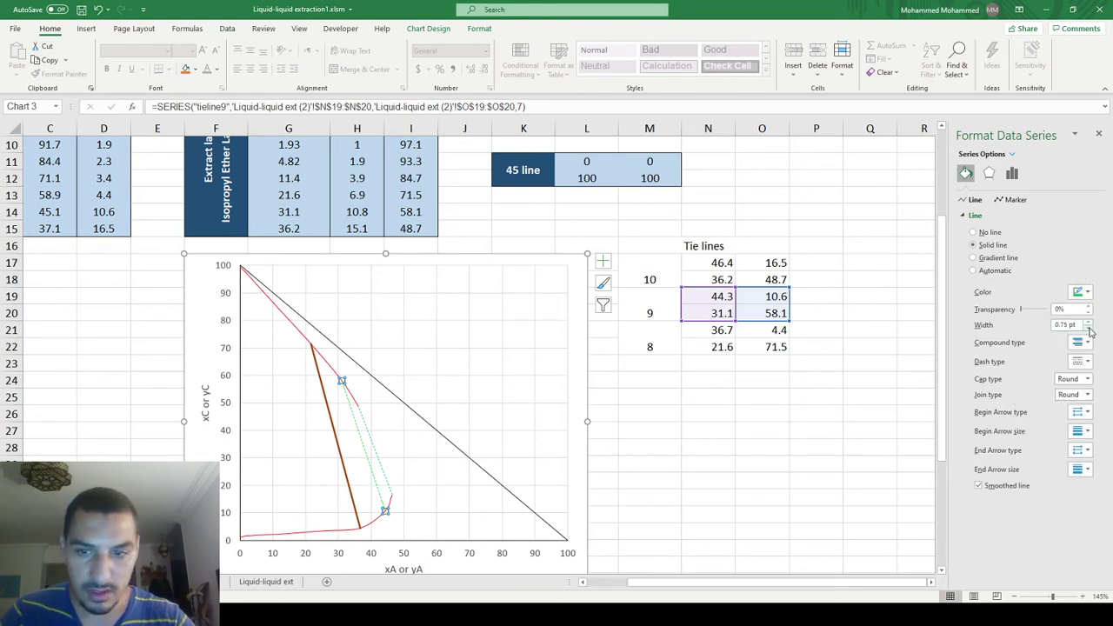
- Format tie line 8 as a green, 0.75 pt dashed line and deselect the chart
left_click(340, 452)
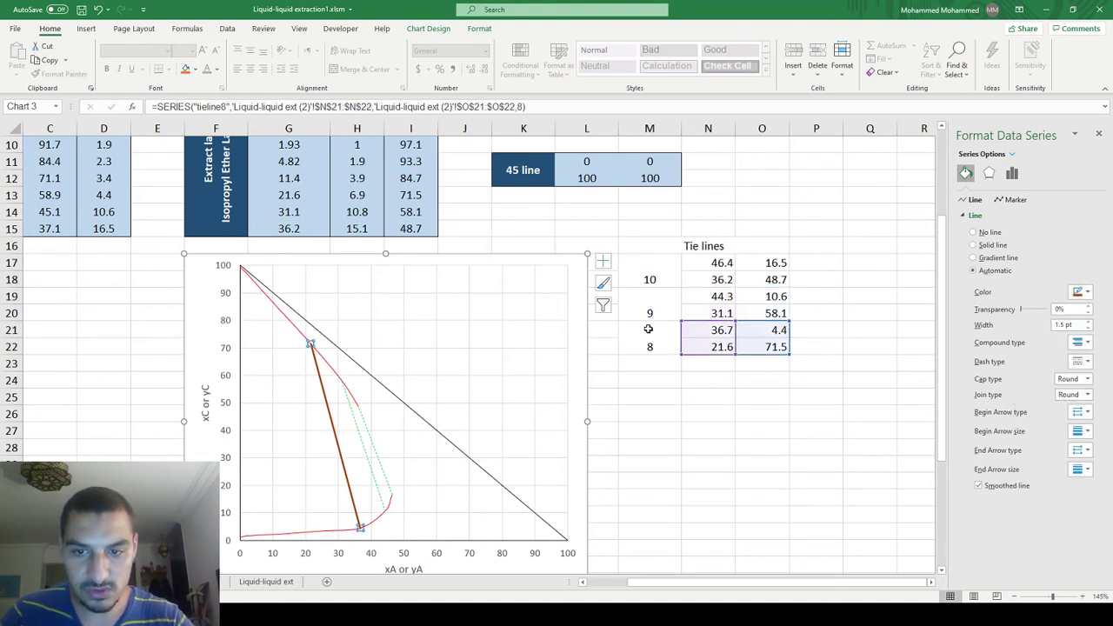
left_click(1082, 292)
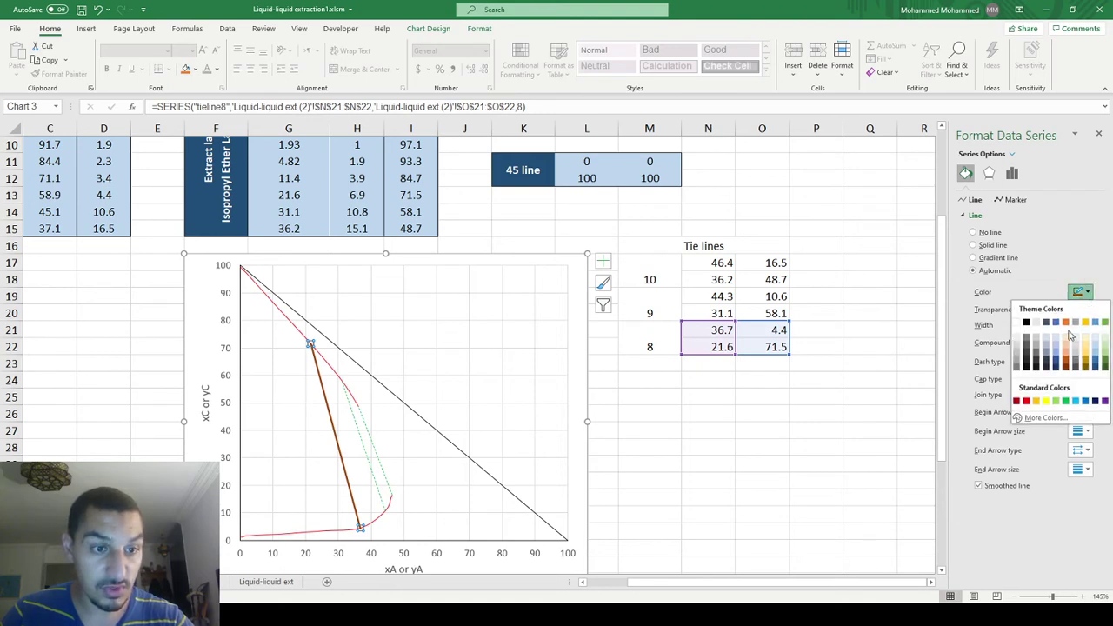
left_click(1066, 402)
left_click(1087, 327)
left_click(1087, 328)
left_click(1088, 327)
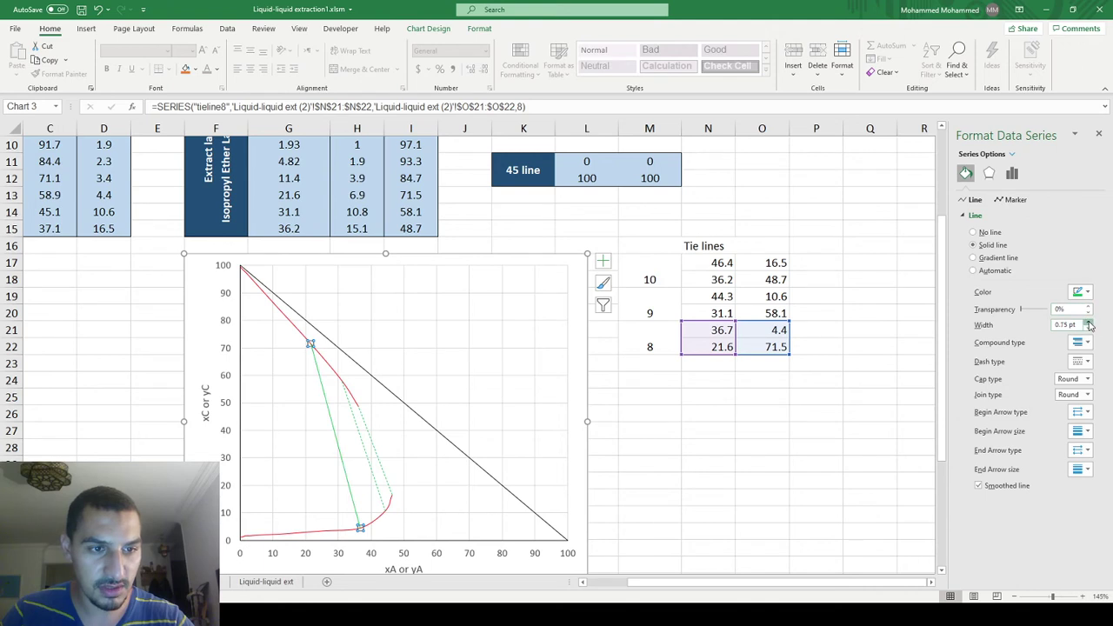
left_click(1082, 360)
left_click(1077, 395)
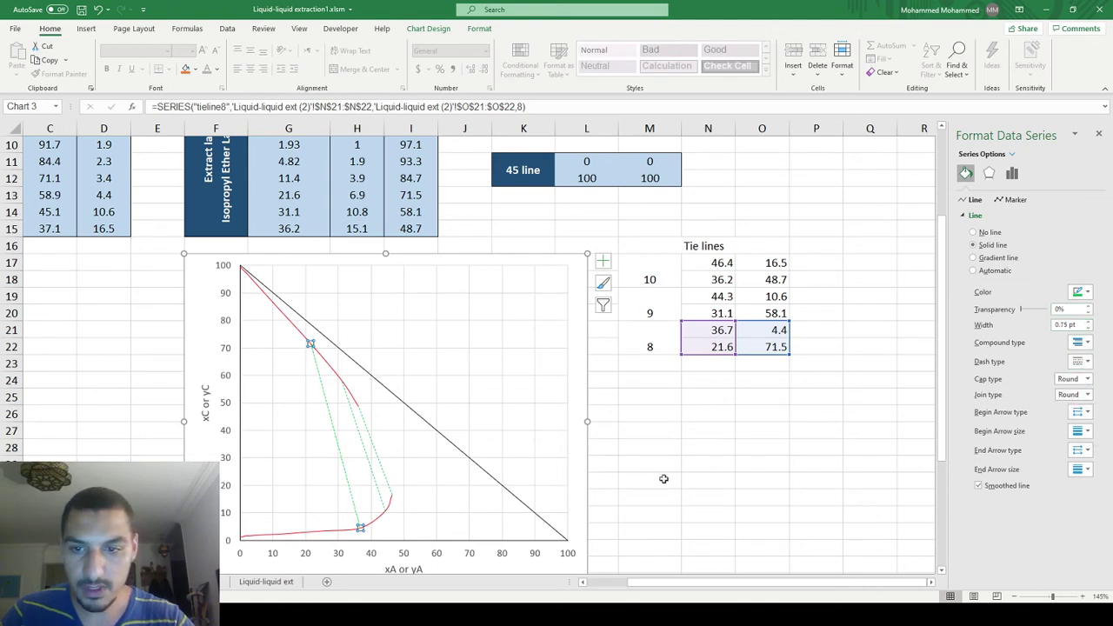
left_click(663, 479)
scroll(663, 479, "down", 1)
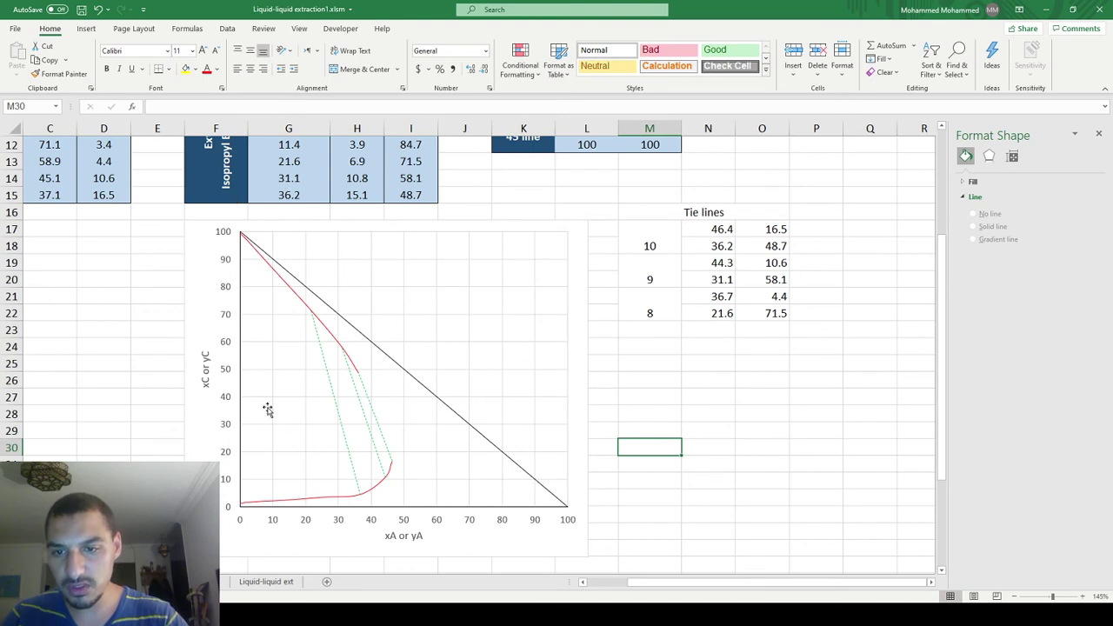
scroll(267, 475, "down", 1)
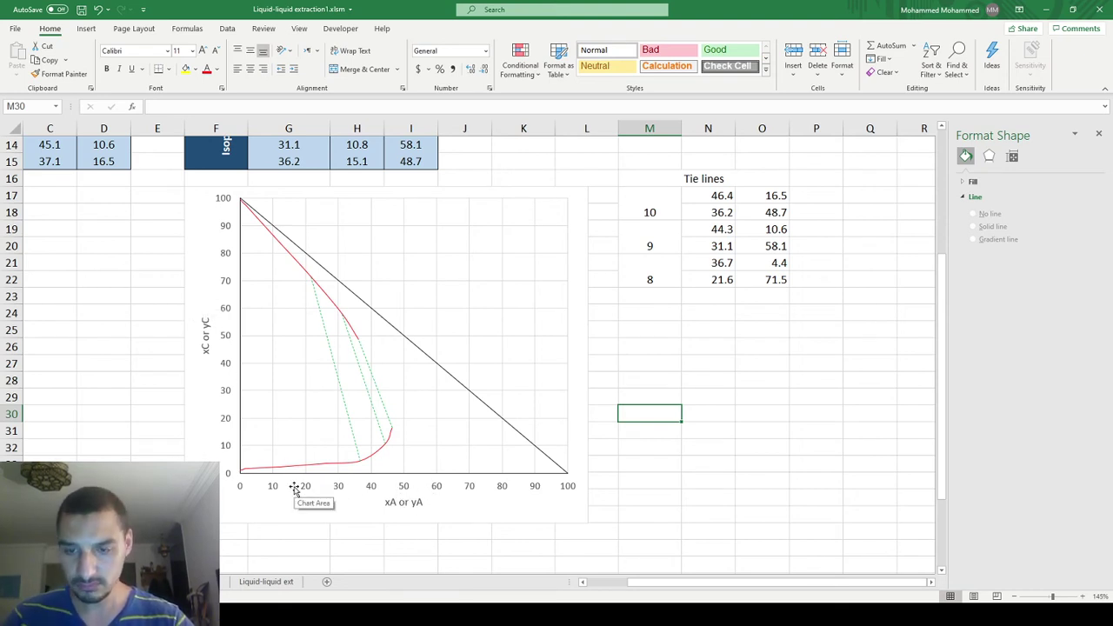
scroll(294, 489, "down", 2)
scroll(294, 478, "up", 4)
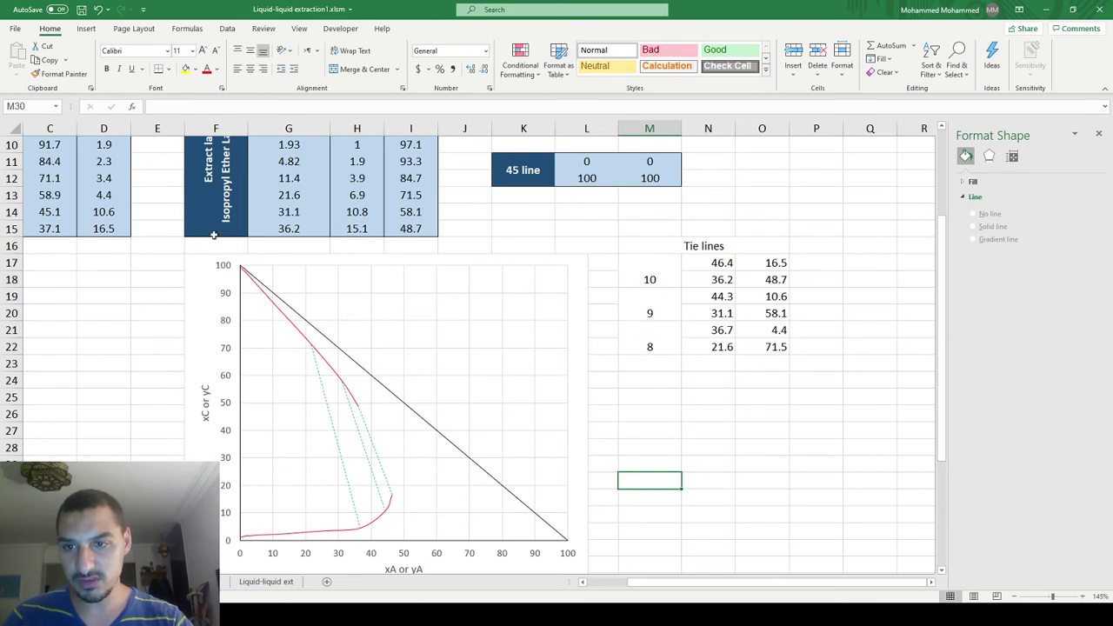
scroll(225, 382, "left", 2)
- Collapse the ribbon and select the 45 line data in L11:M12
scroll(244, 362, "down", 1)
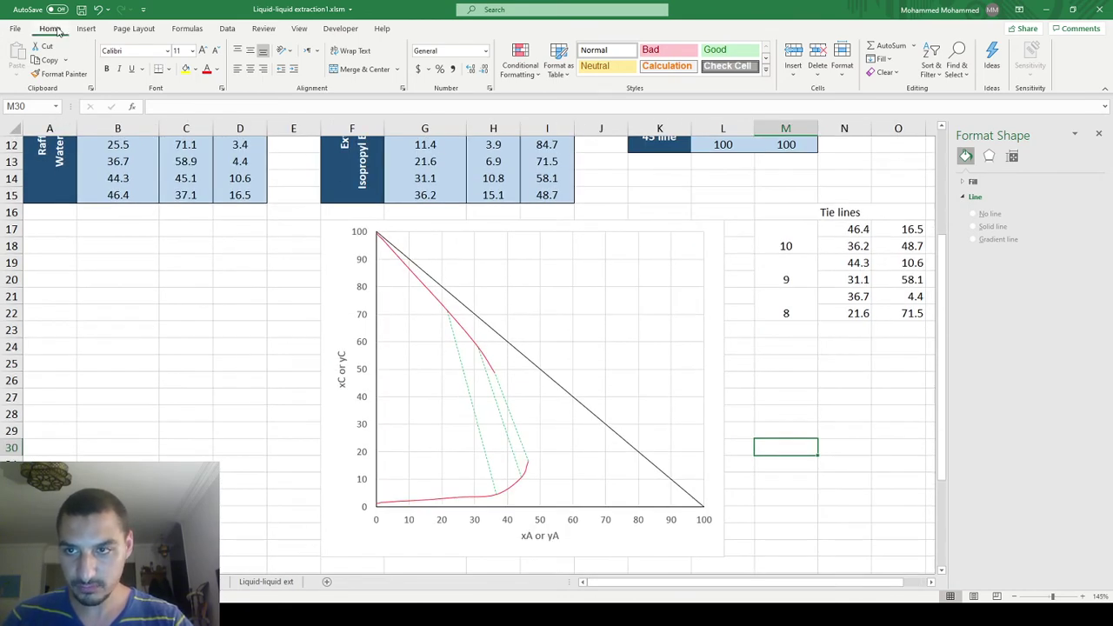
double_click(54, 30)
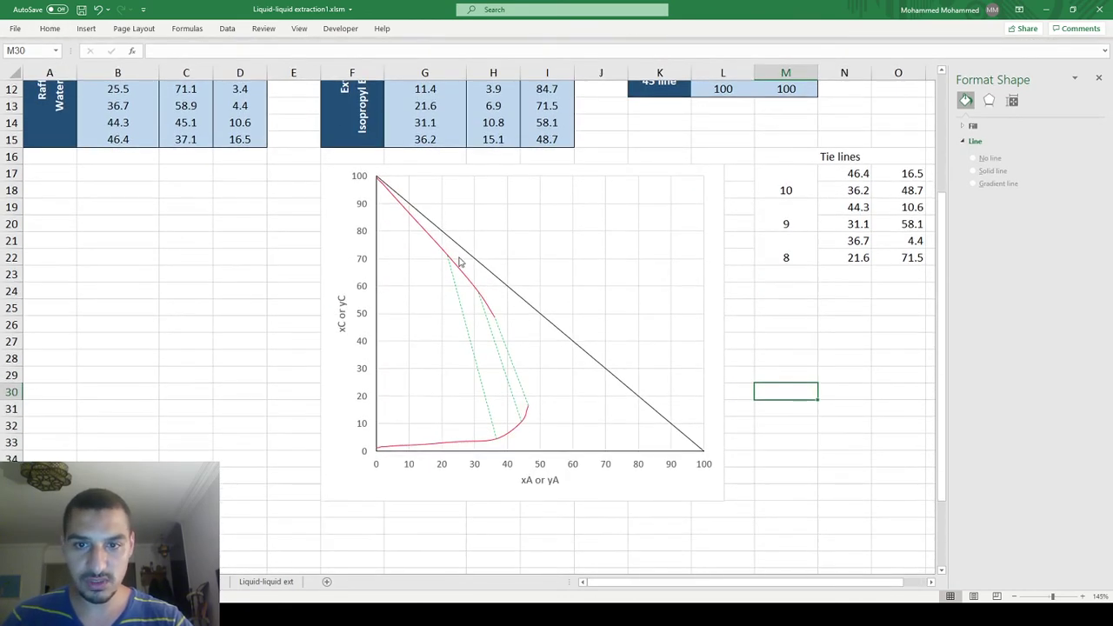
scroll(459, 260, "up", 1)
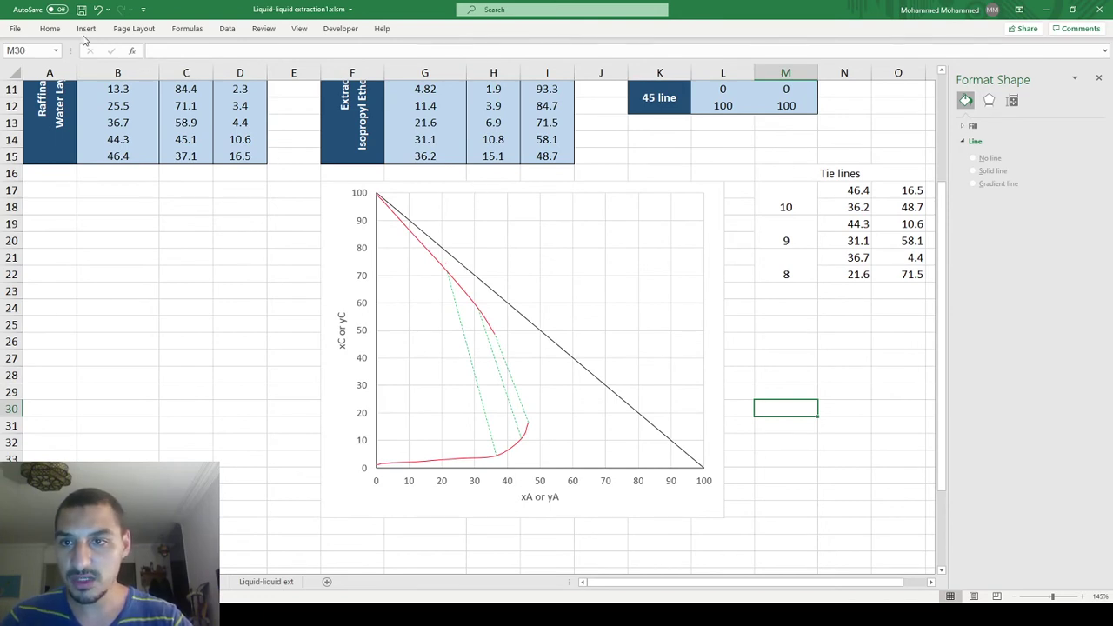
left_click_drag(721, 90, 721, 118)
left_click_drag(792, 95, 793, 106)
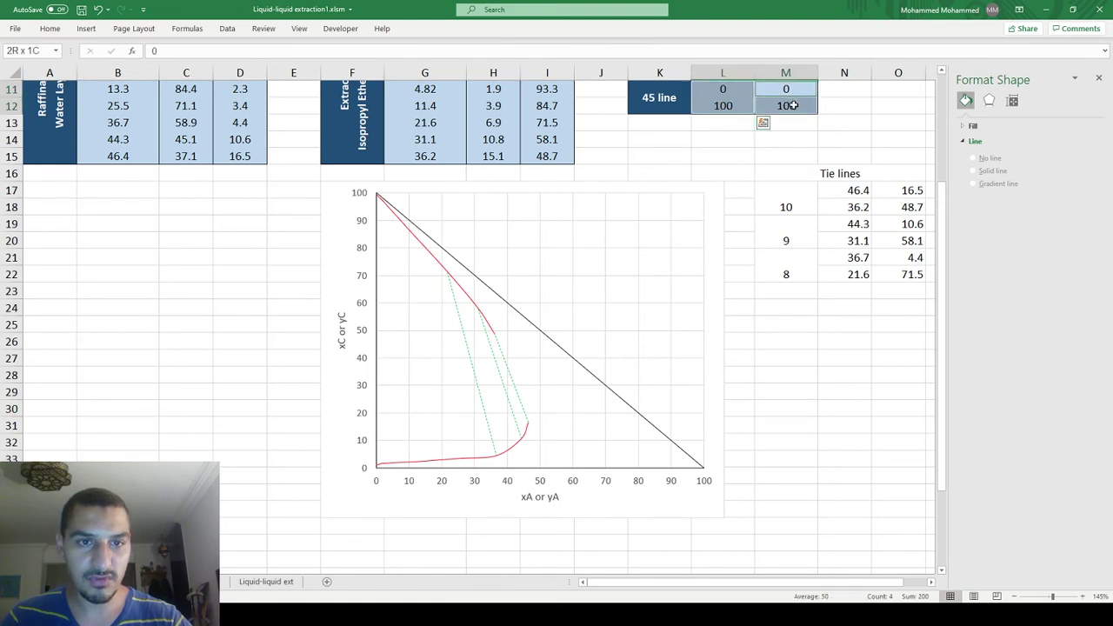
left_click(49, 28)
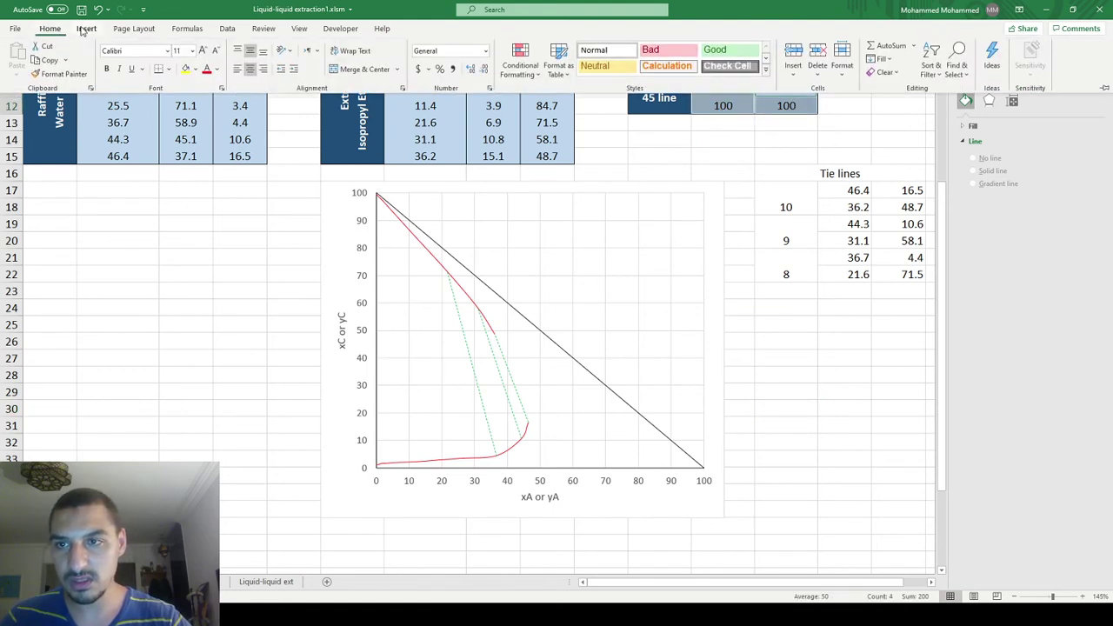
- Insert a scatter chart with smooth lines and move it further down the sheet
left_click(86, 29)
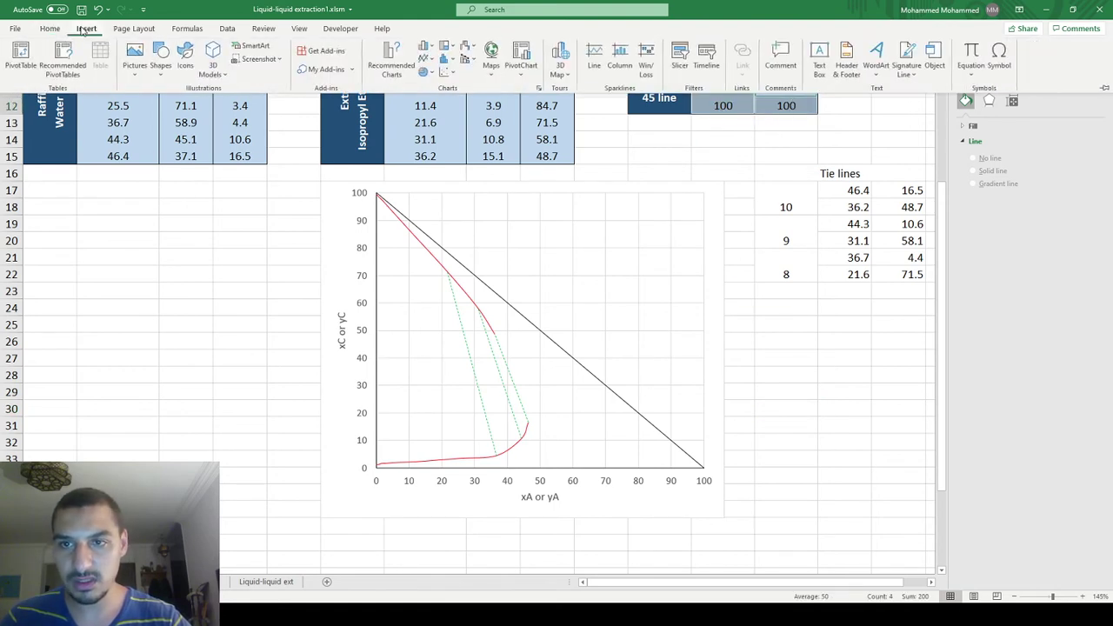
left_click(446, 71)
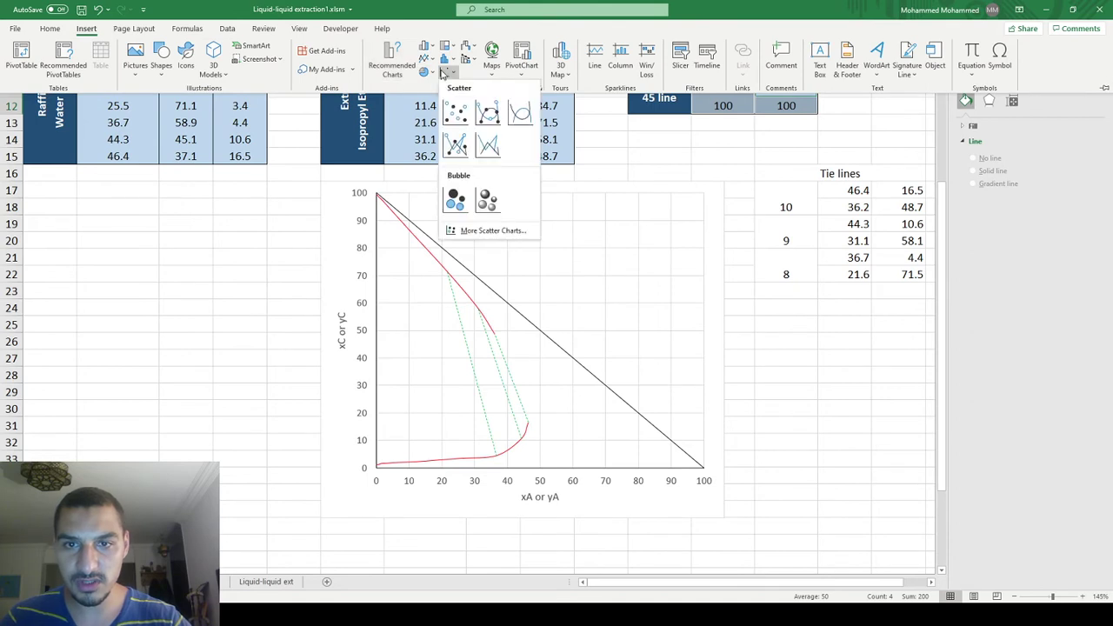
left_click(520, 113)
left_click_drag(439, 217, 472, 266)
- Define a '45 line' series with X values L11:M11 and Y values L12:M12
right_click(523, 369)
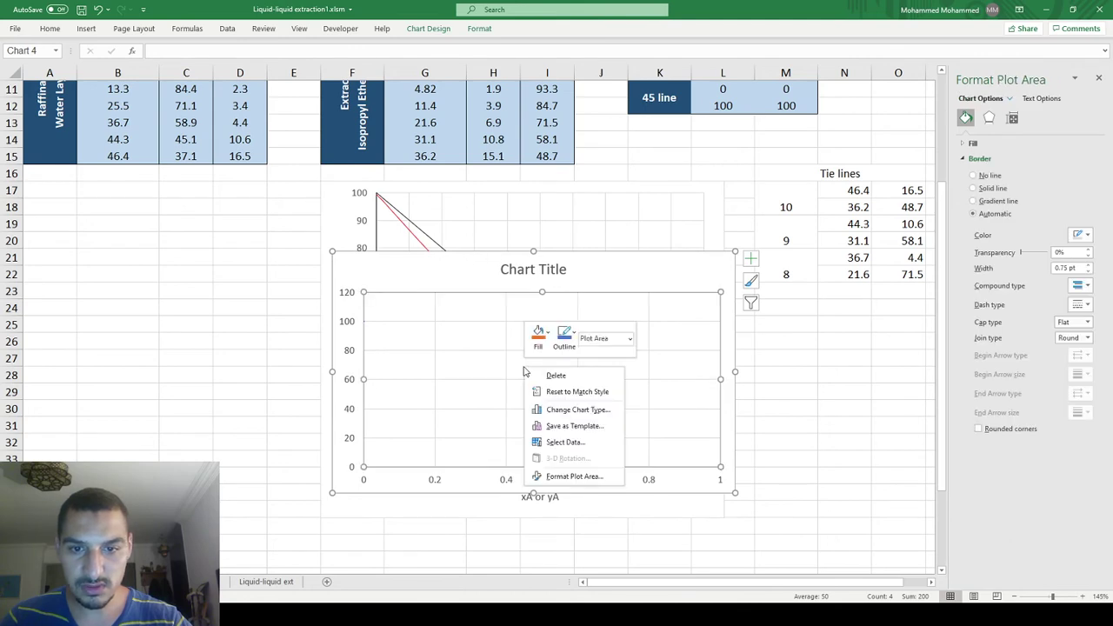
left_click(580, 442)
left_click_drag(783, 91, 723, 105)
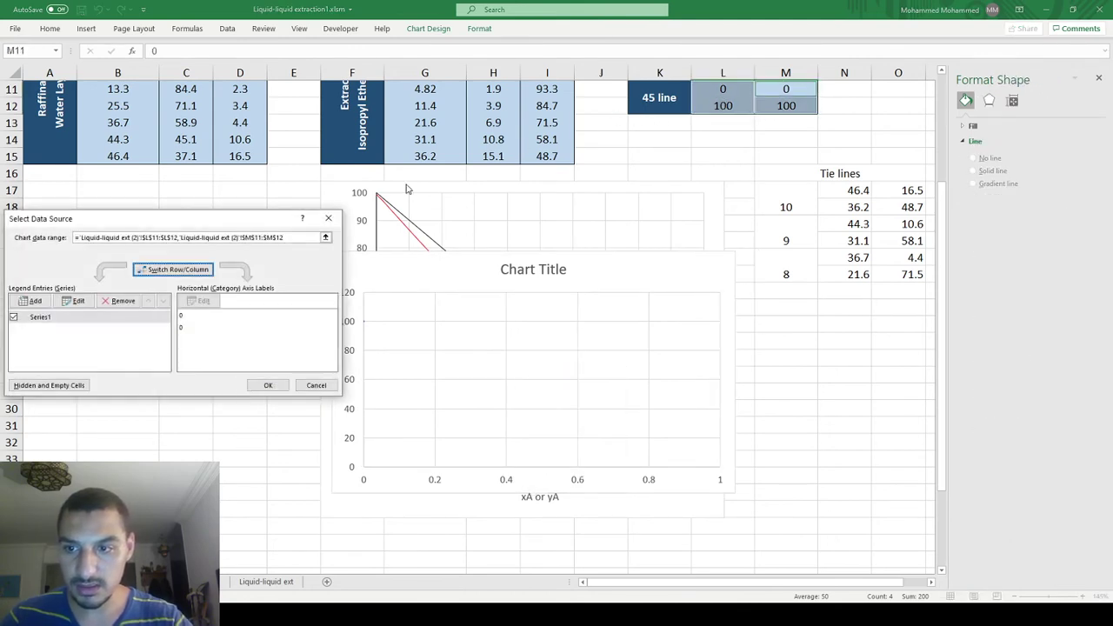
left_click(77, 300)
key("Tab")
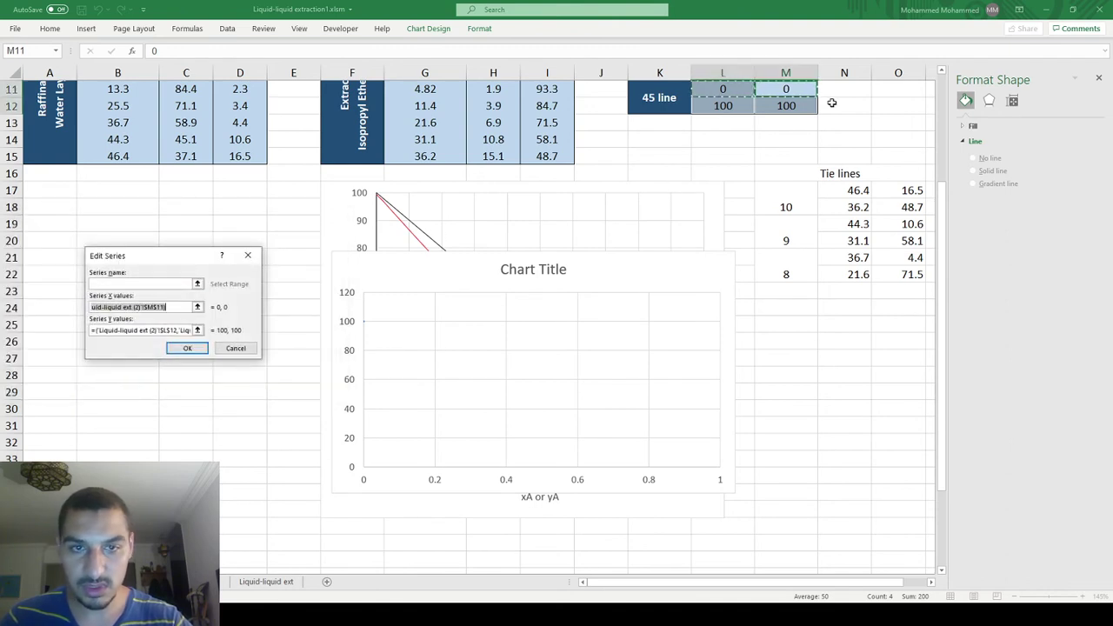
left_click_drag(721, 92, 785, 105)
key("Tab")
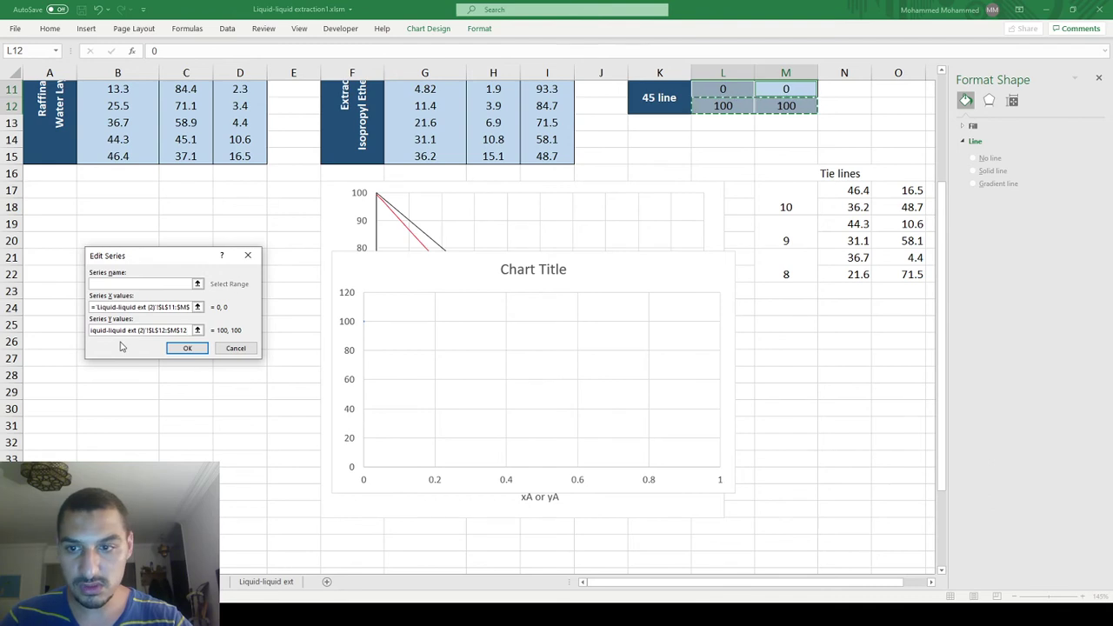
left_click(132, 283)
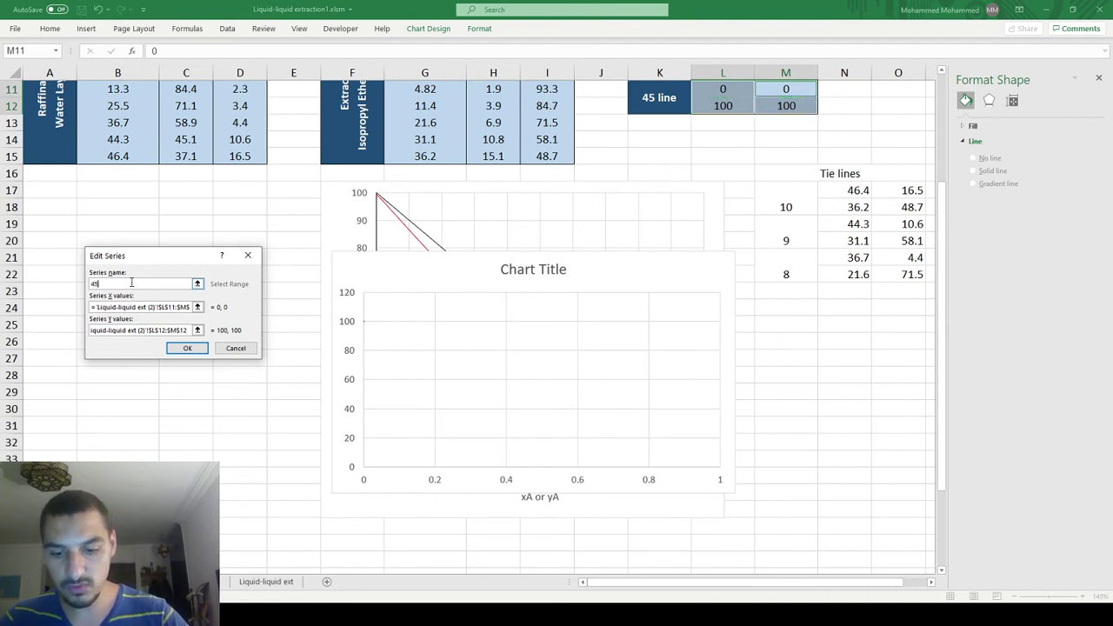
type("45 line")
key("Return")
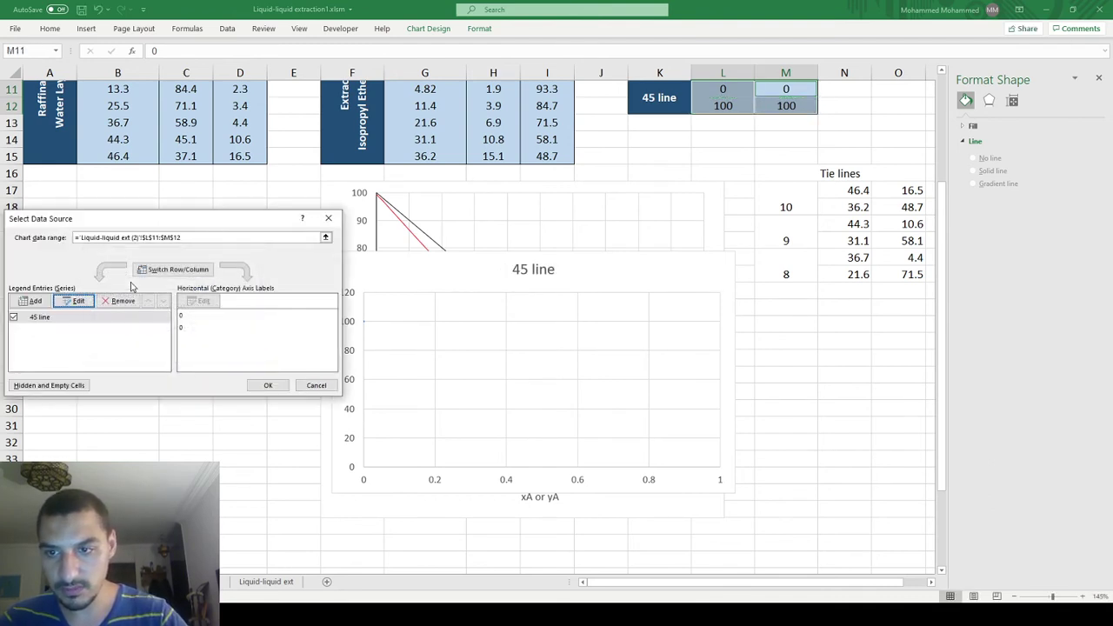
left_click(266, 387)
left_click(396, 456)
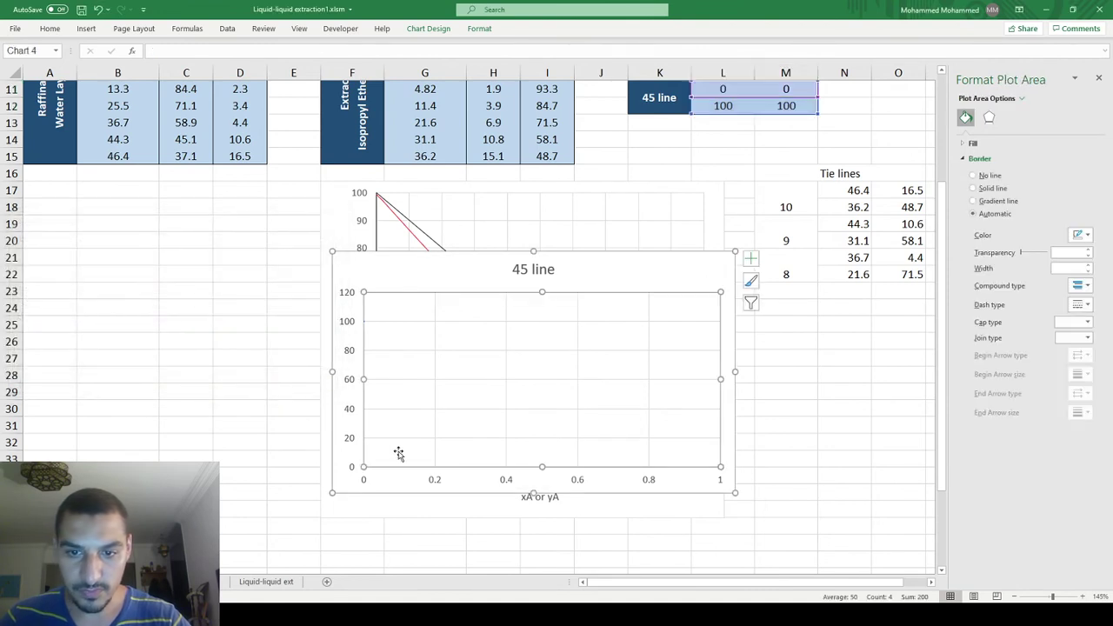
- Set the horizontal axis maximum bound to 100
left_click(349, 381)
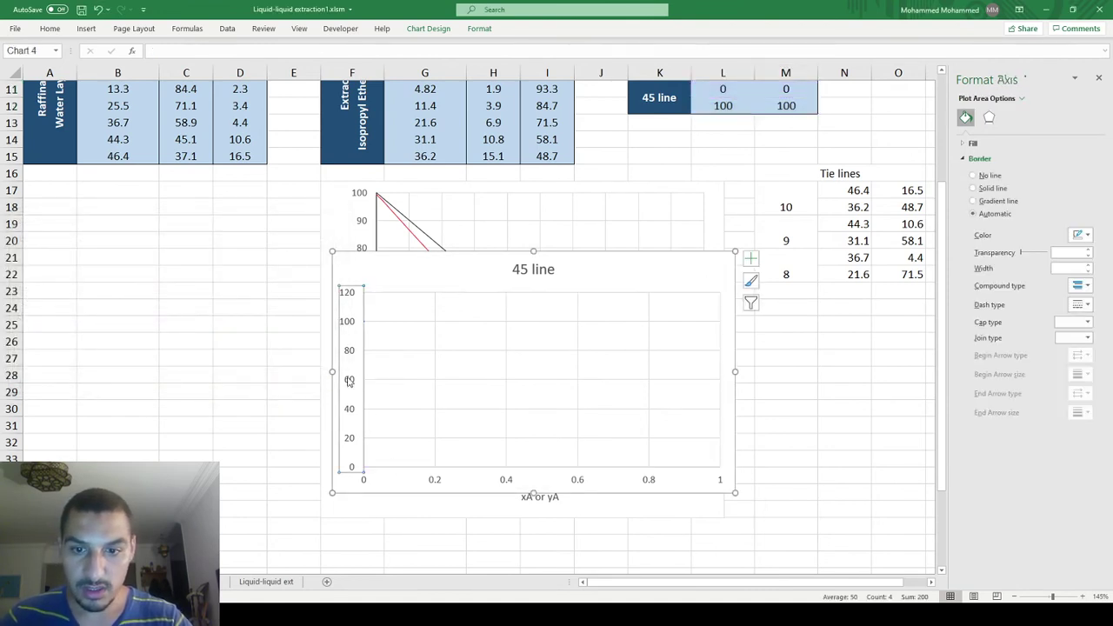
left_click(750, 259)
left_click(437, 485)
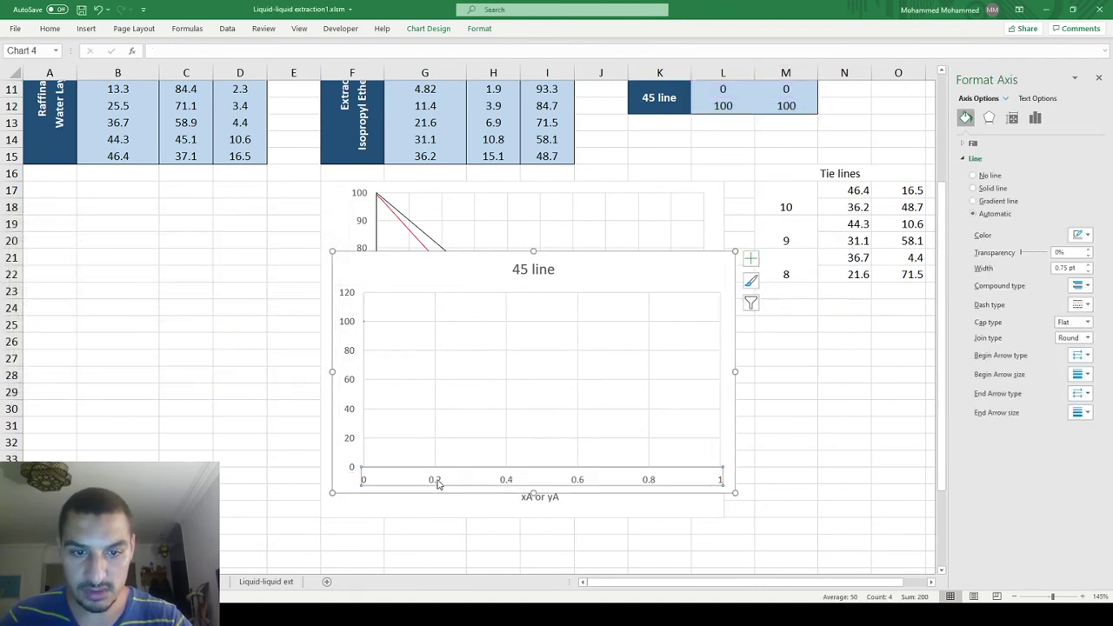
left_click(1034, 118)
left_click(963, 144)
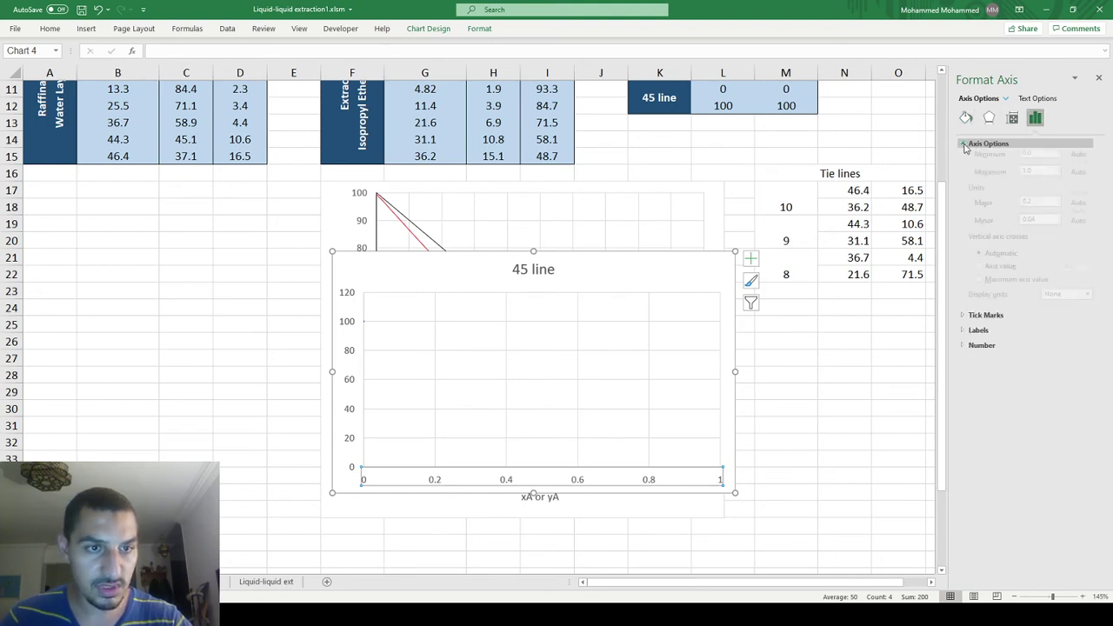
double_click(1038, 188)
type("100")
key("Return")
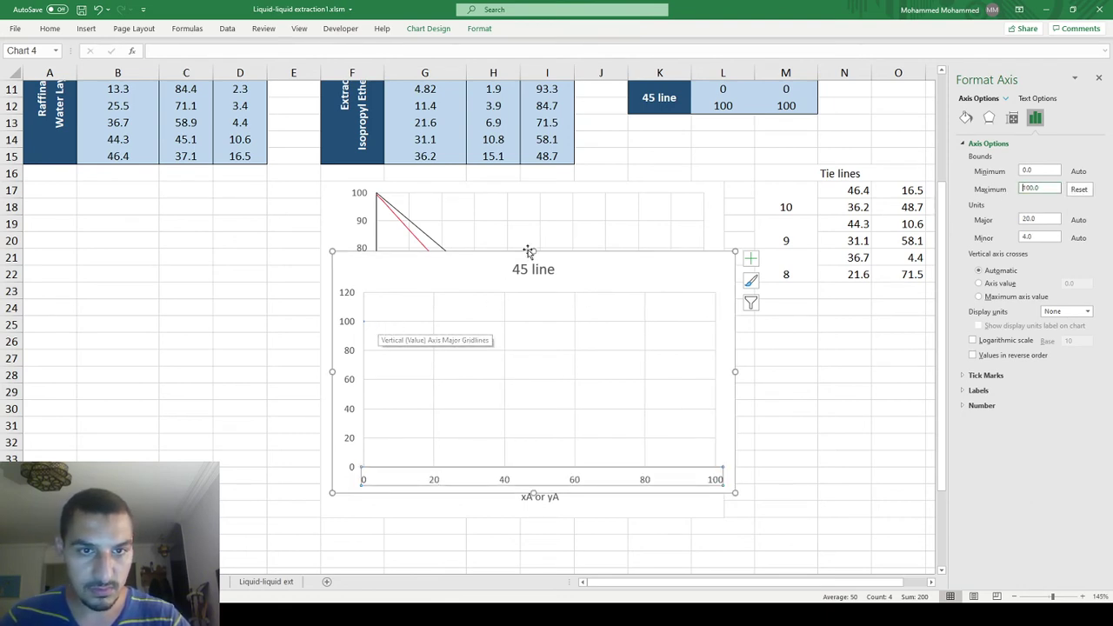
right_click(560, 329)
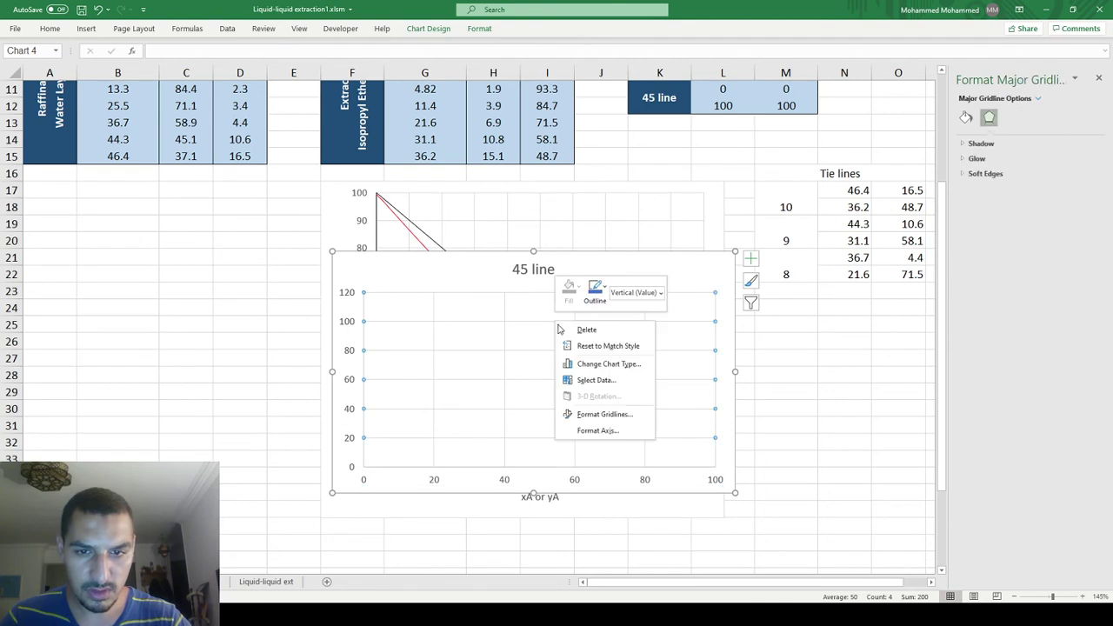
left_click(584, 380)
left_click(31, 301)
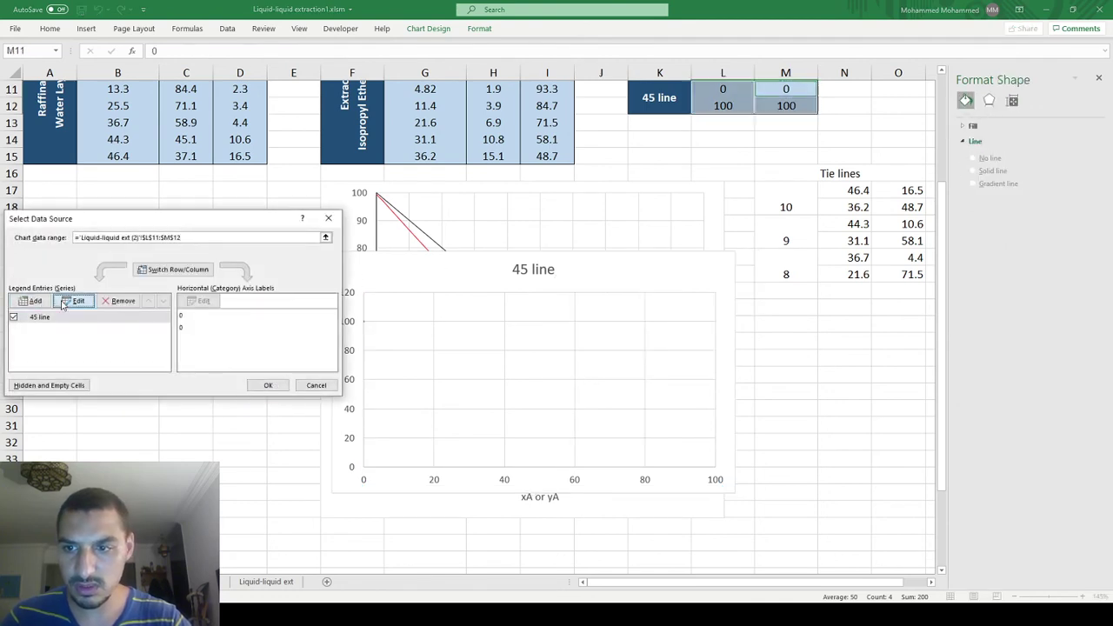
key("Tab")
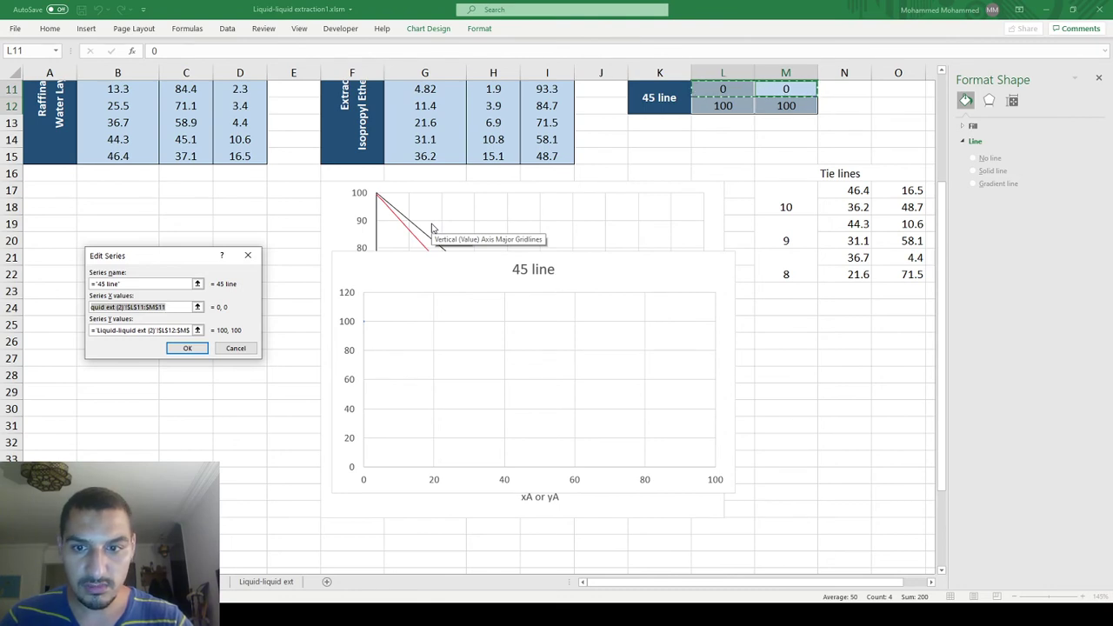
key("End")
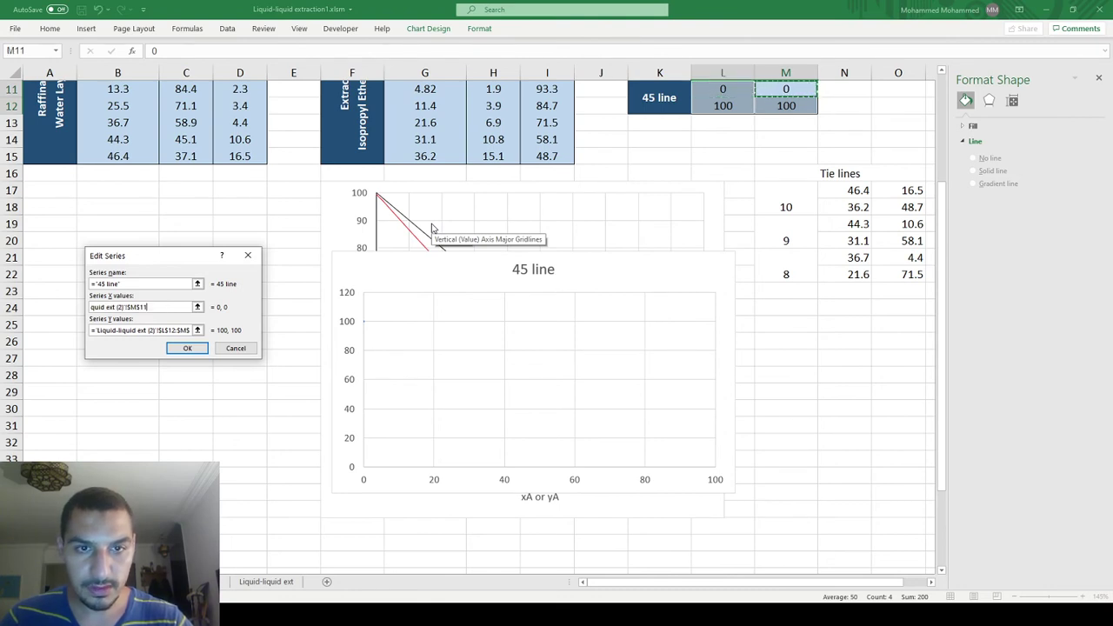
key("Tab")
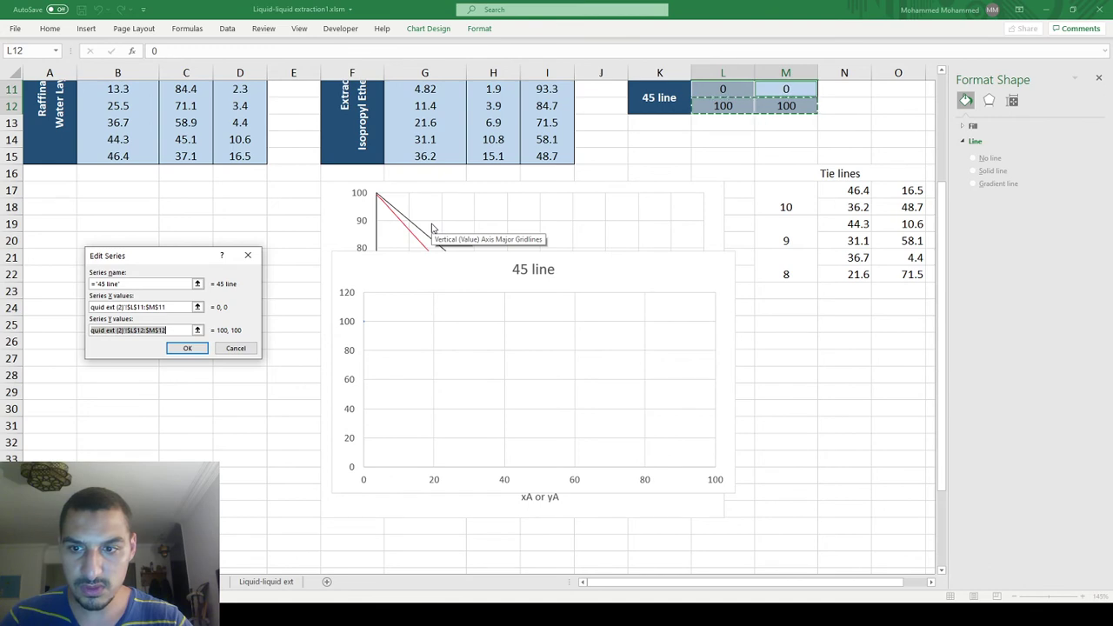
key("Down")
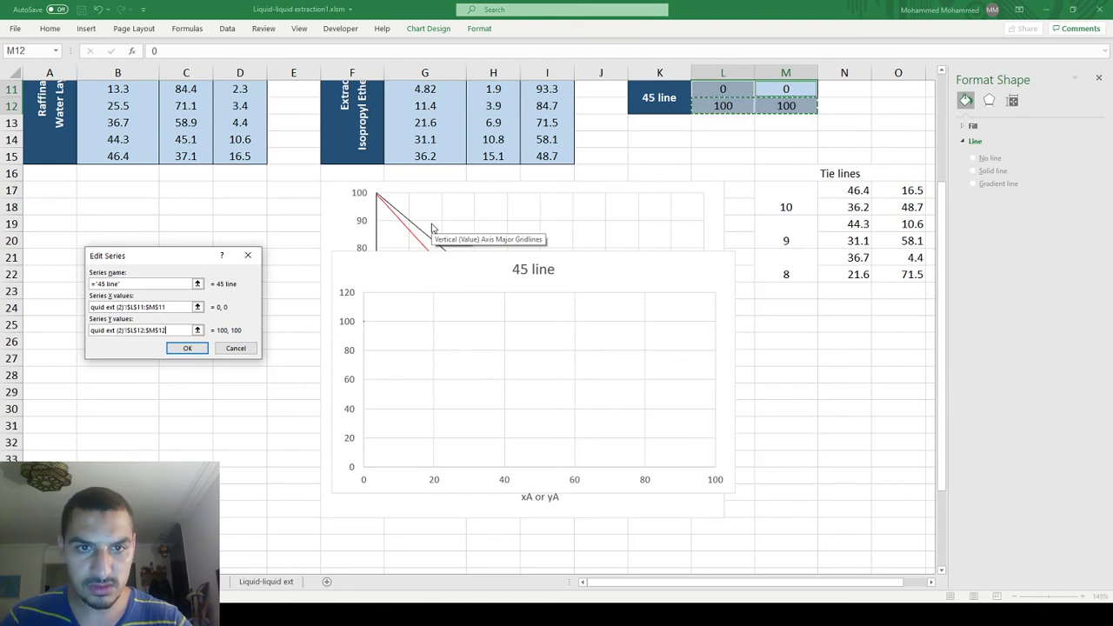
key("Return")
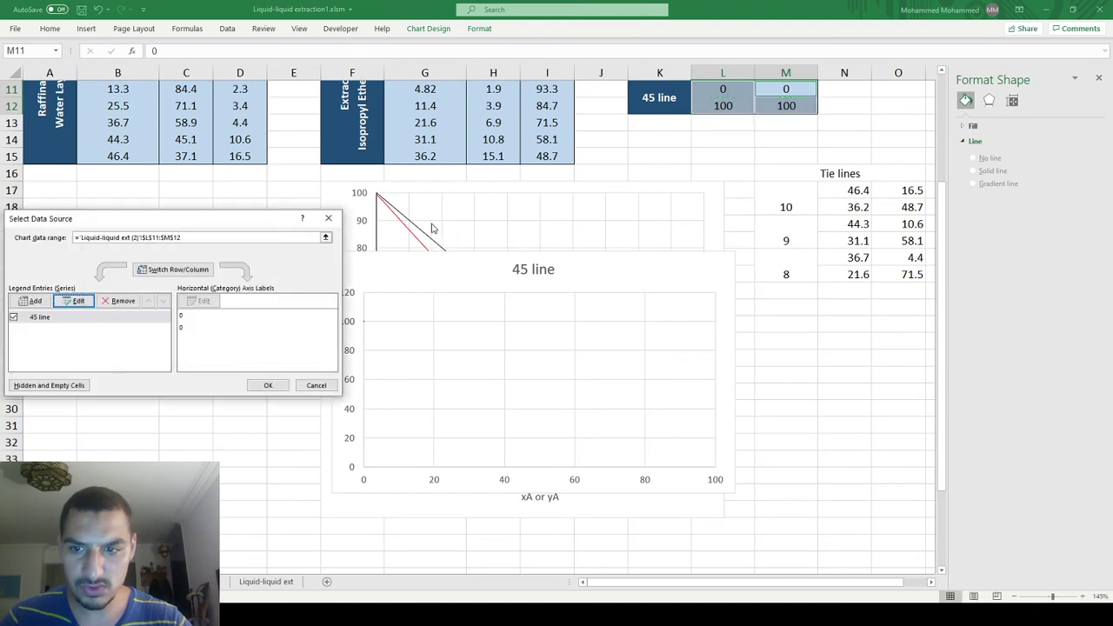
left_click(268, 385)
left_click(460, 366)
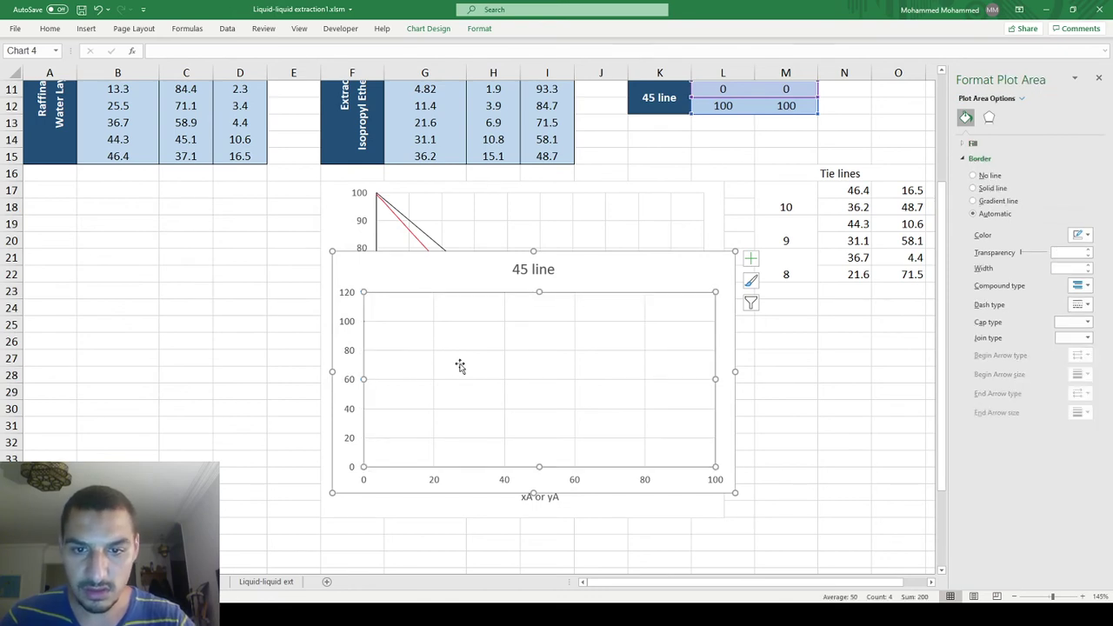
key("Up")
left_click(461, 345)
left_click(462, 342)
right_click(463, 343)
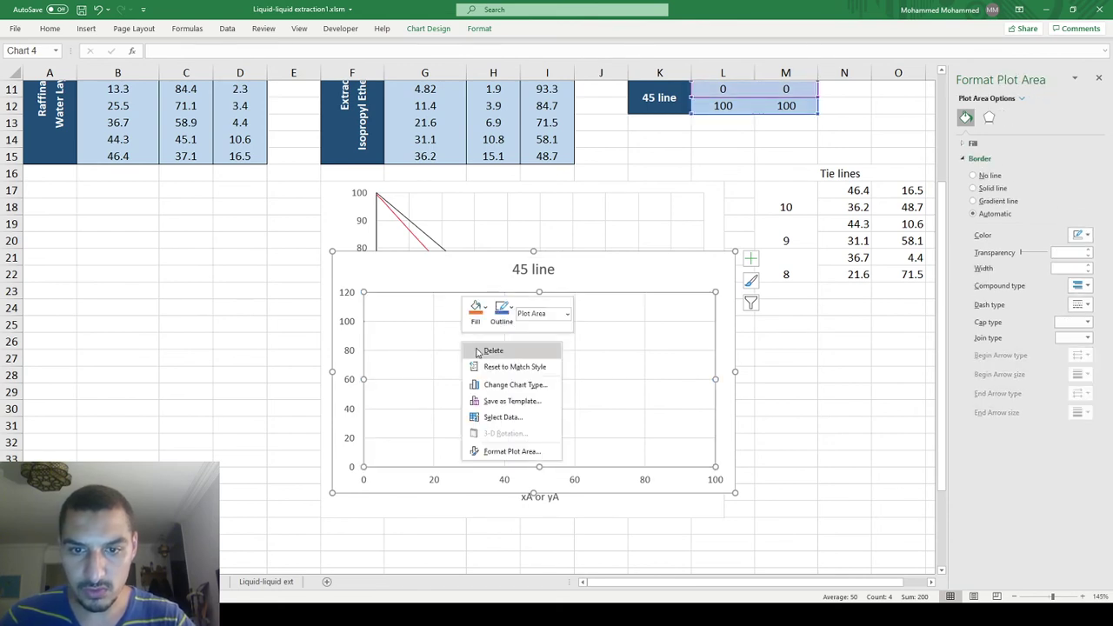
left_click(491, 417)
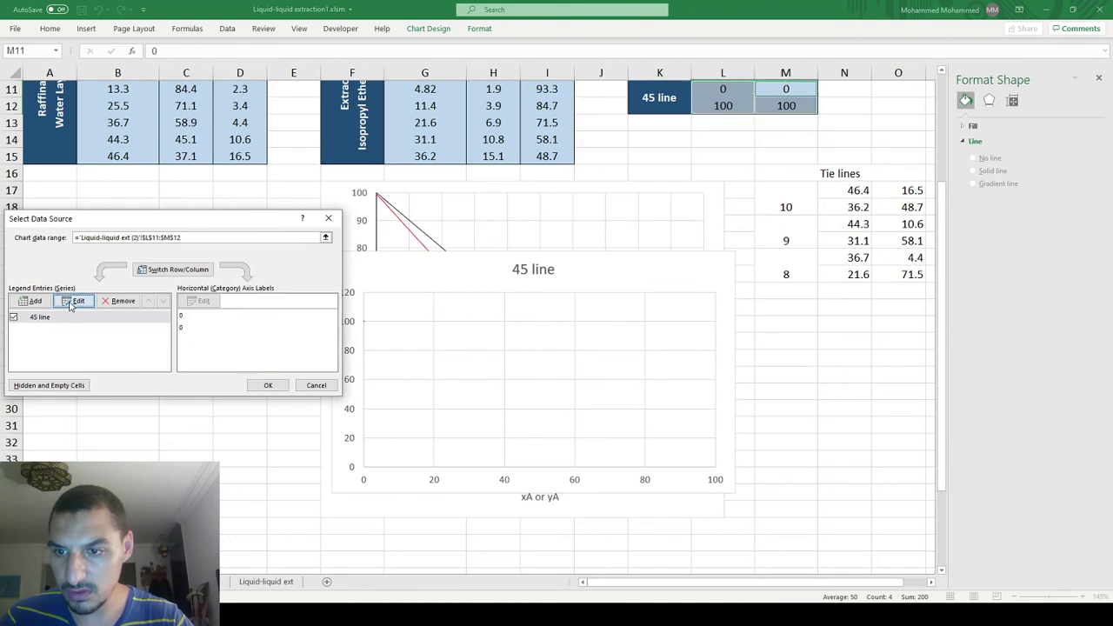
left_click(75, 301)
left_click(148, 306)
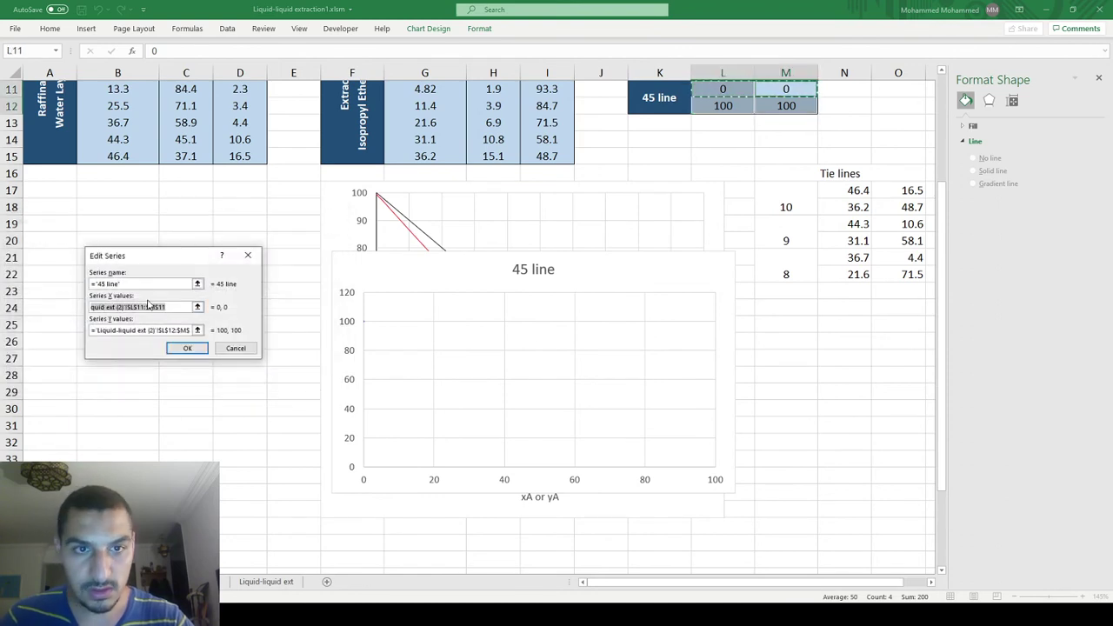
key("Tab")
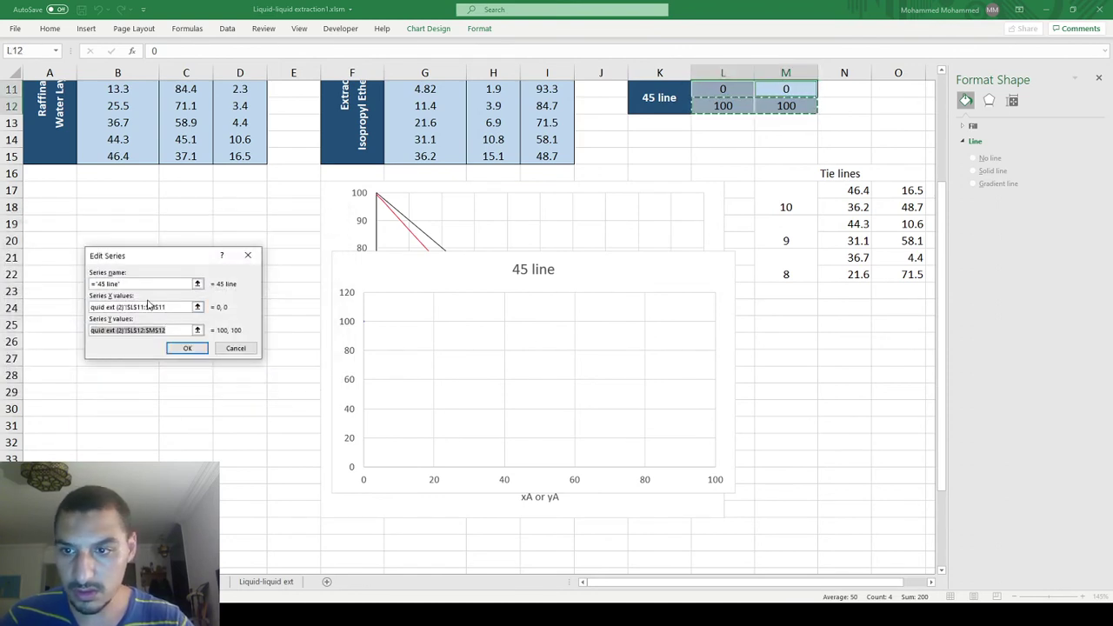
key("Return")
key("Return")
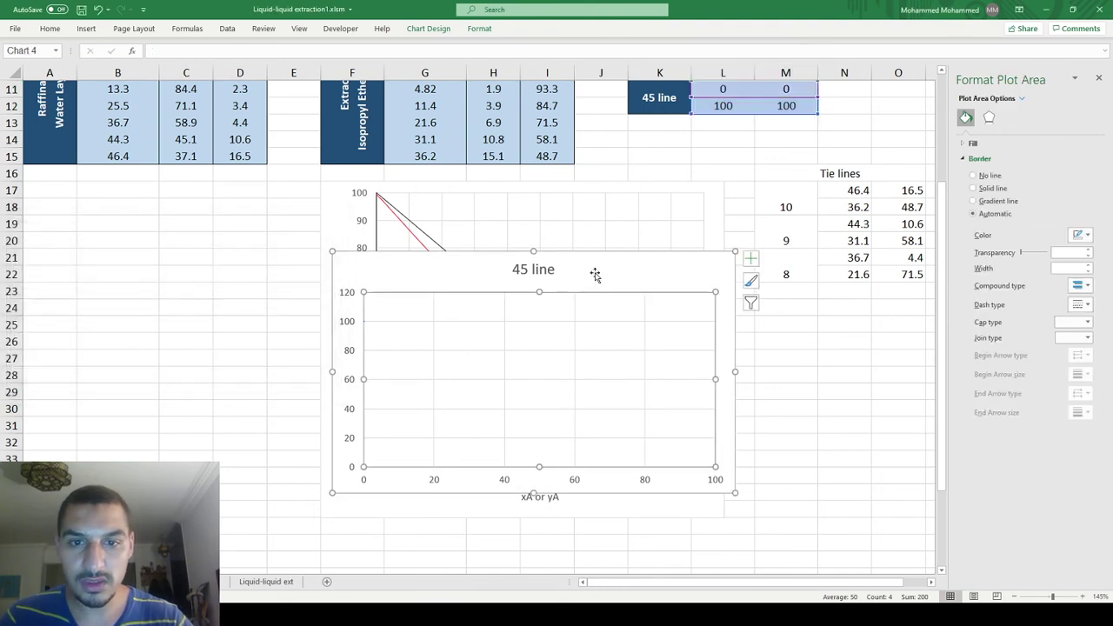
- Switch the chart to Scatter with Smooth Lines and Markers and place it below the triangle diagram
right_click(596, 277)
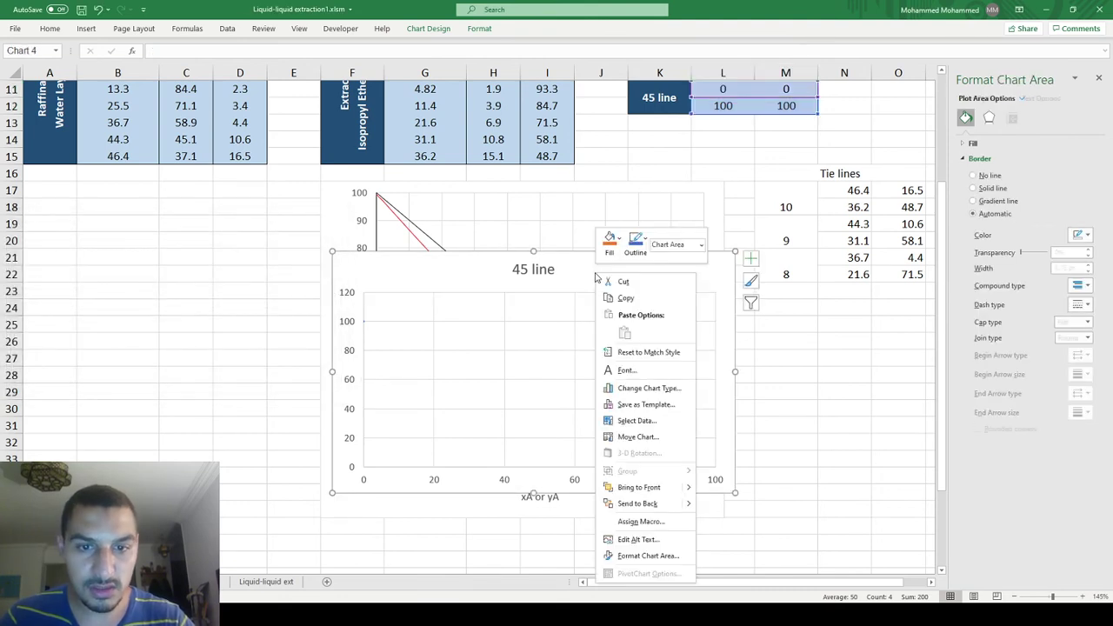
left_click(662, 391)
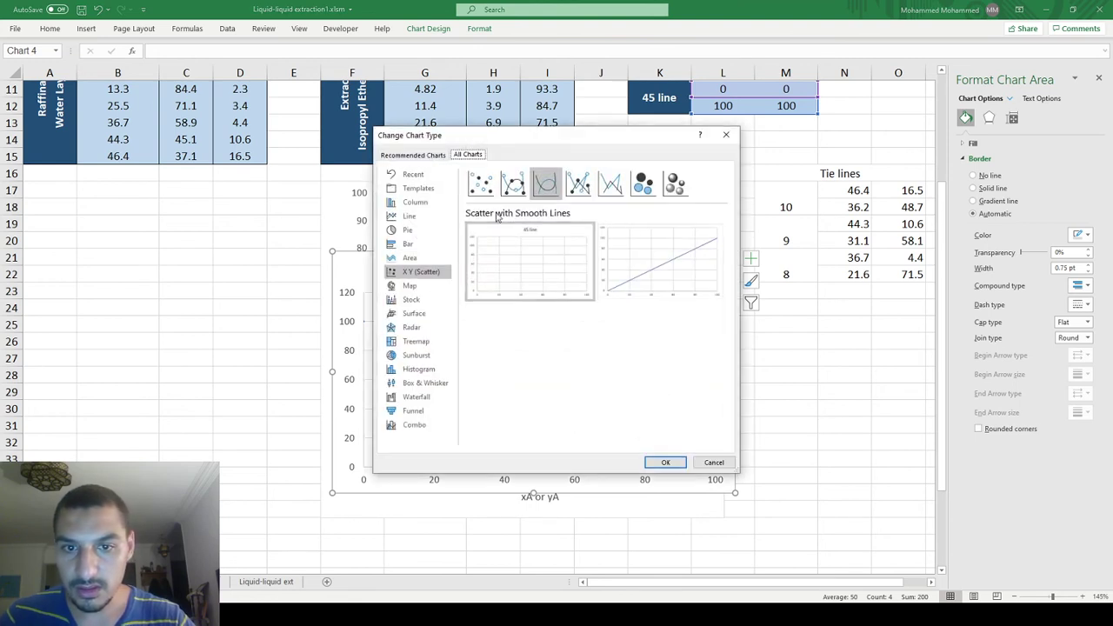
left_click(517, 186)
mouse_move(669, 265)
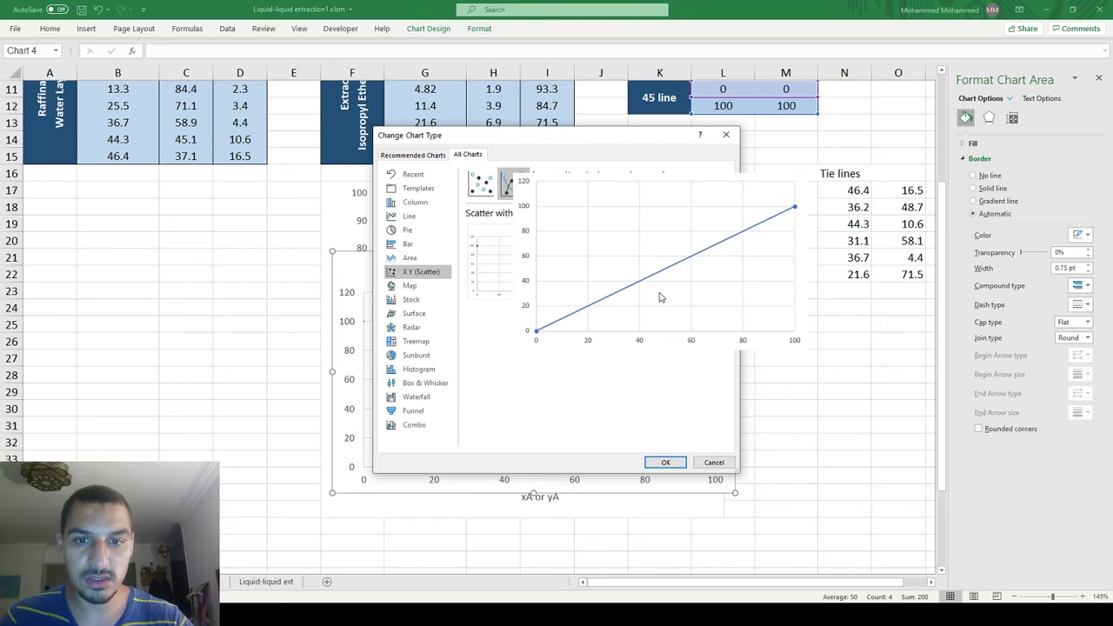
left_click(660, 462)
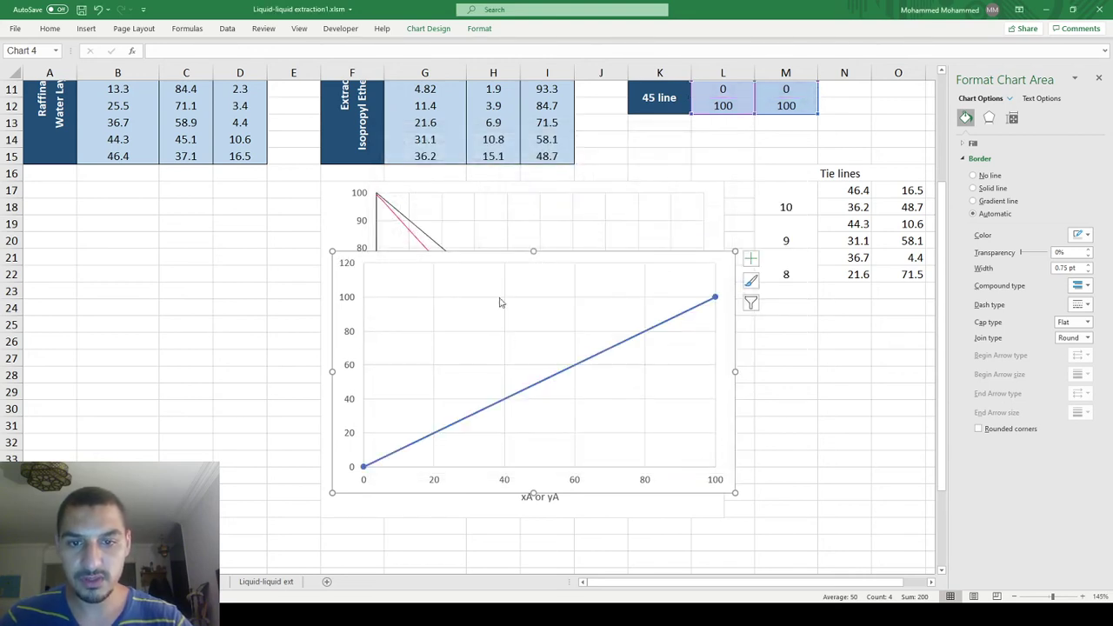
left_click_drag(475, 258, 463, 525)
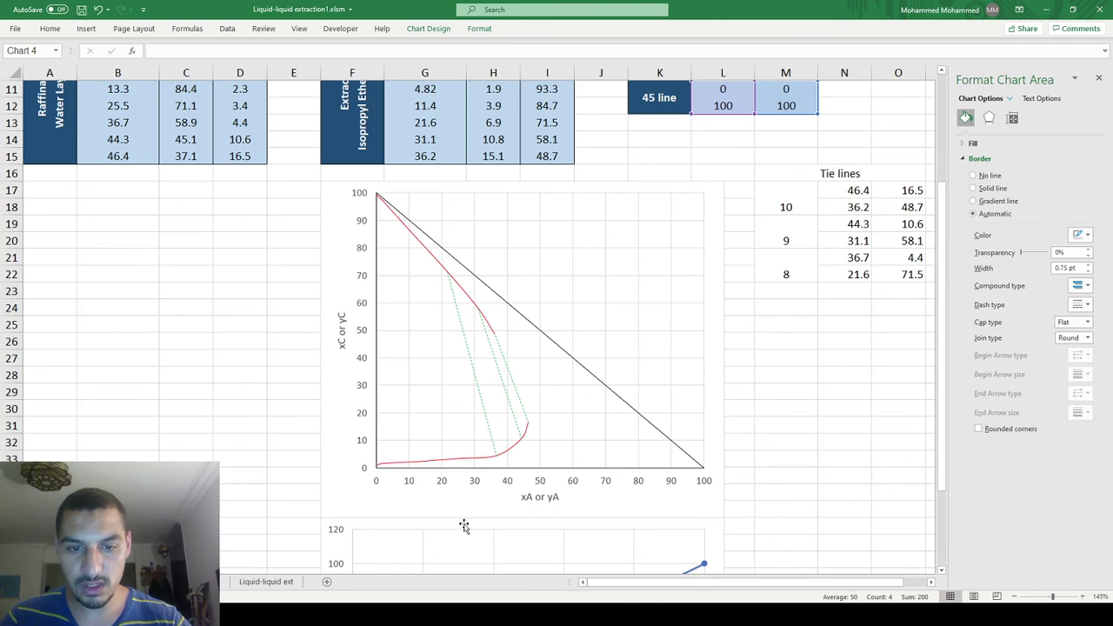
- Select the lower xA–yA chart and bring up its chart Format tools
scroll(463, 525, "down", 4)
scroll(463, 525, "down", 2)
key("Escape")
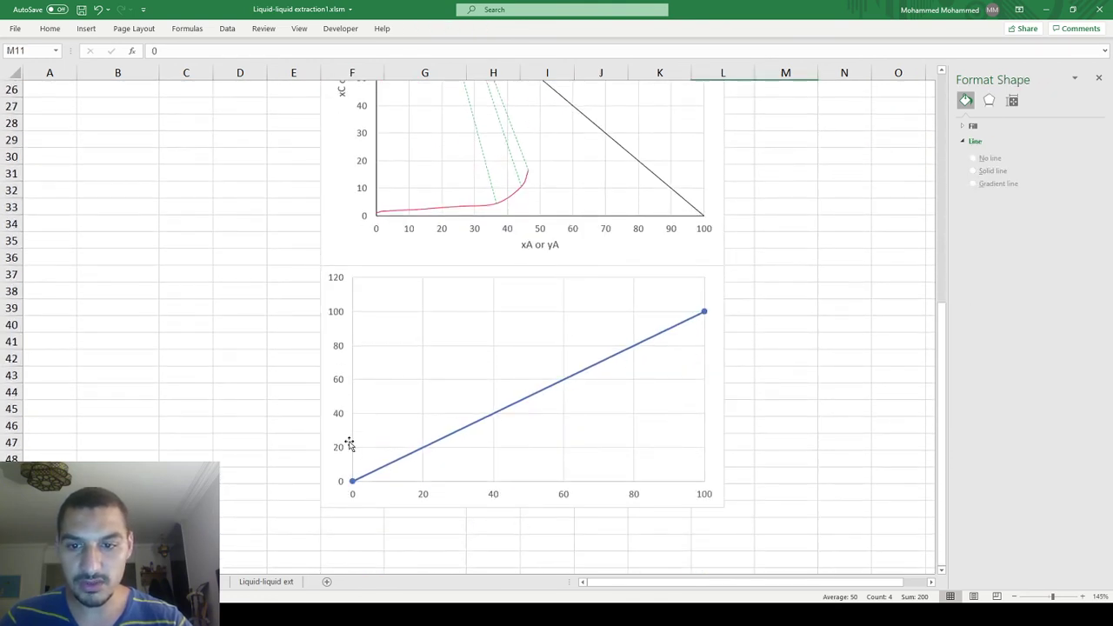
left_click(728, 293)
left_click(720, 293)
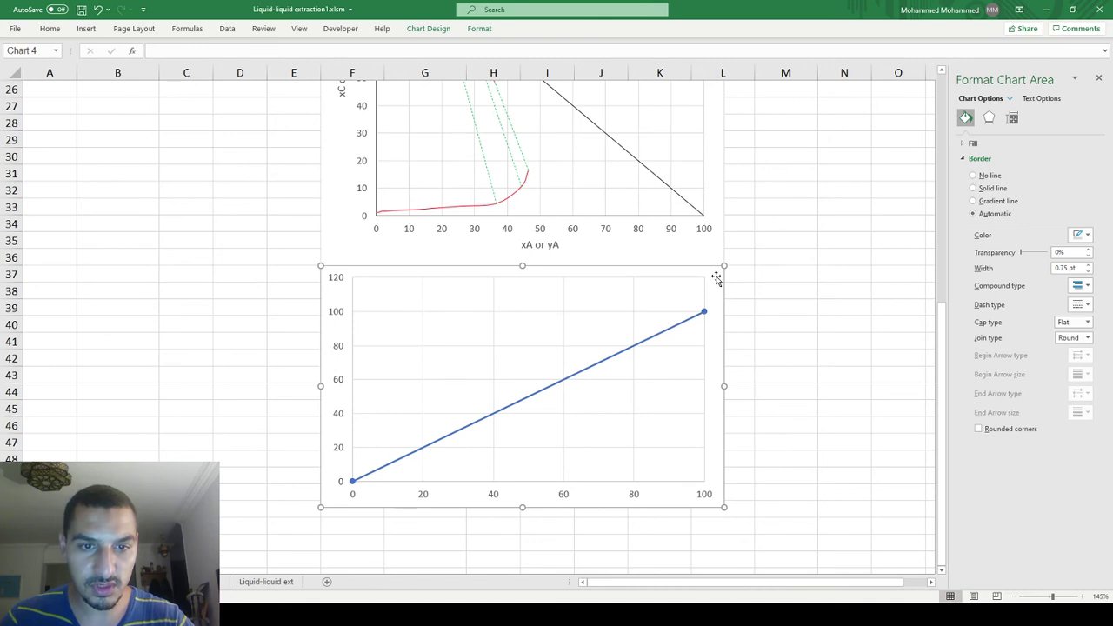
left_click(778, 302)
left_click(721, 291)
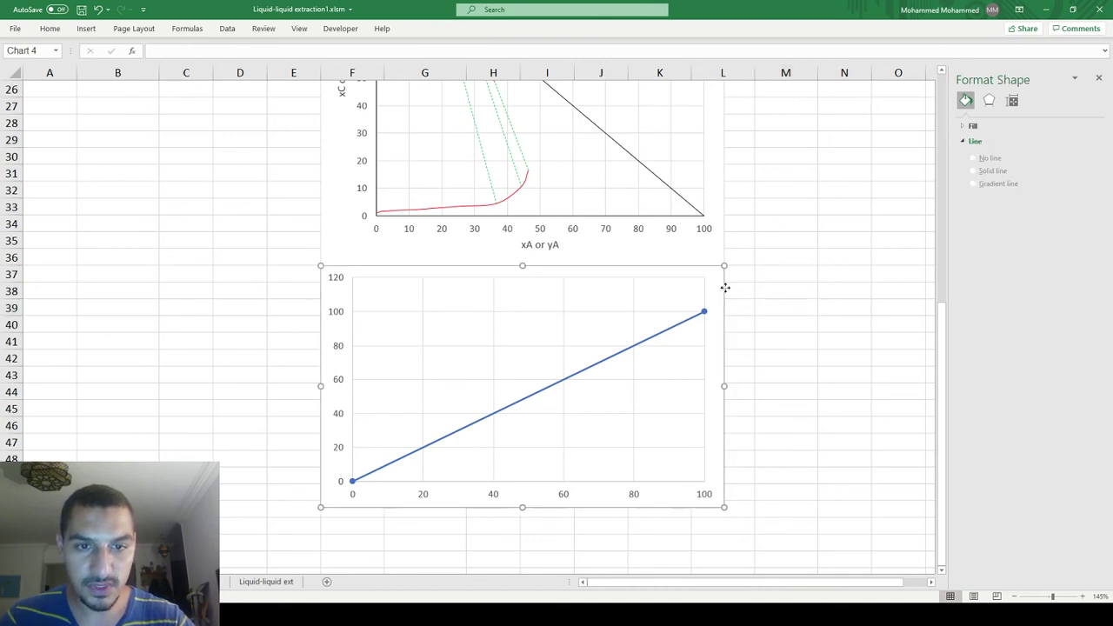
right_click(711, 292)
key("Escape")
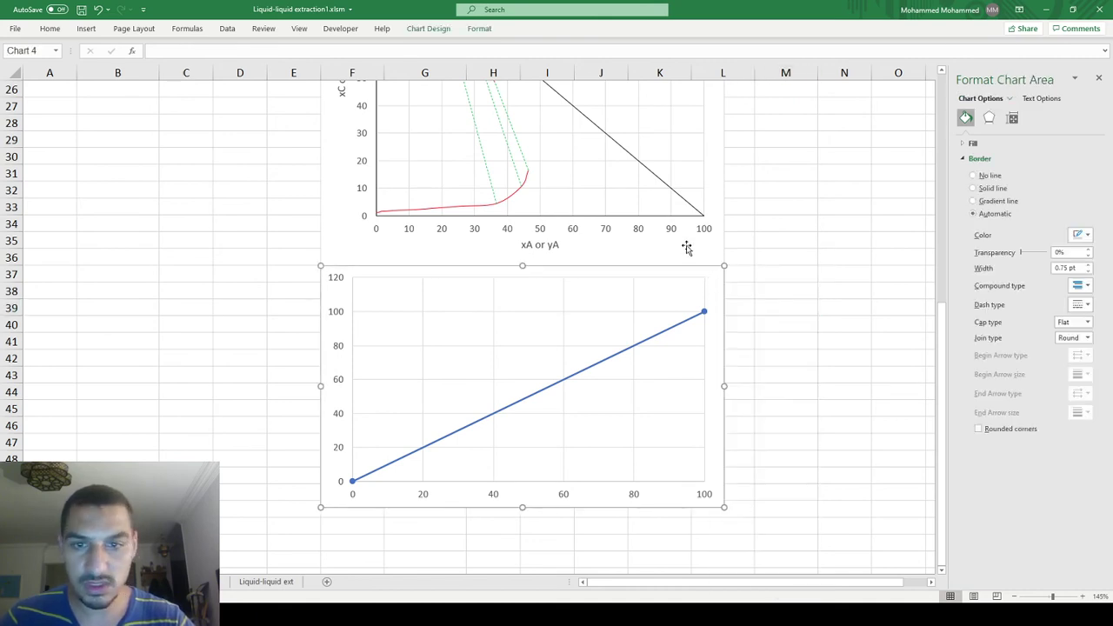
left_click(480, 29)
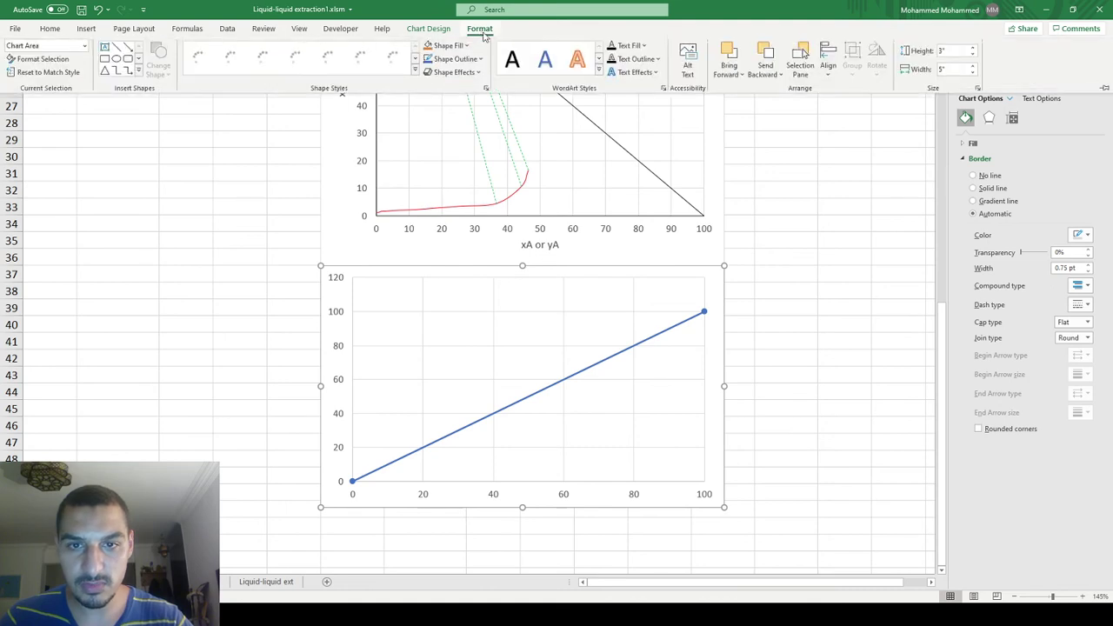
- Add titles to both axes of the lower chart
left_click(428, 29)
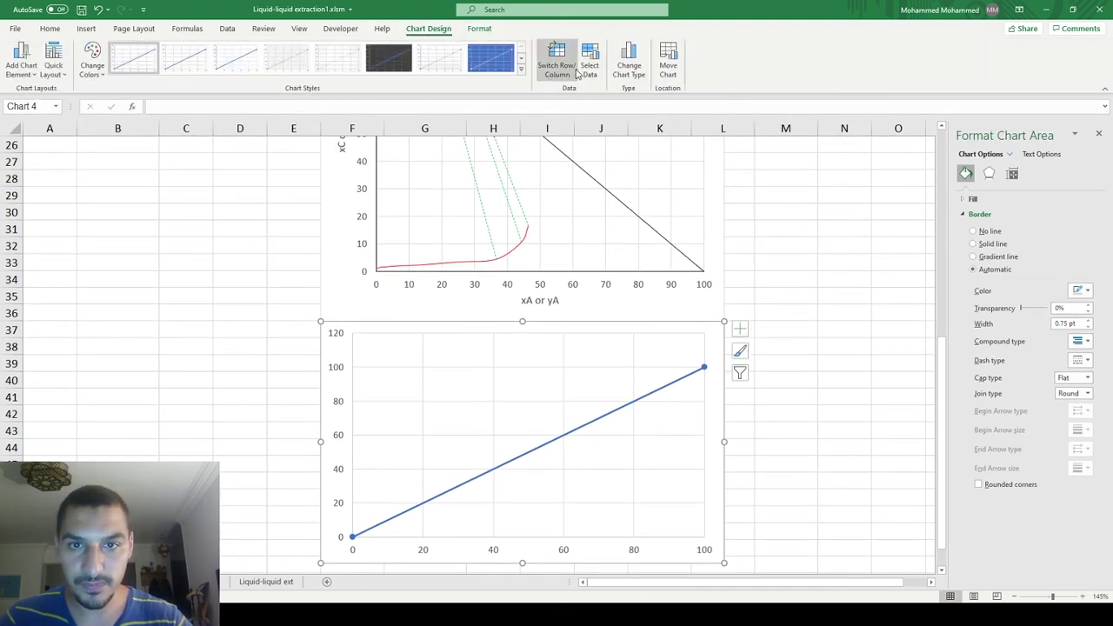
left_click(33, 71)
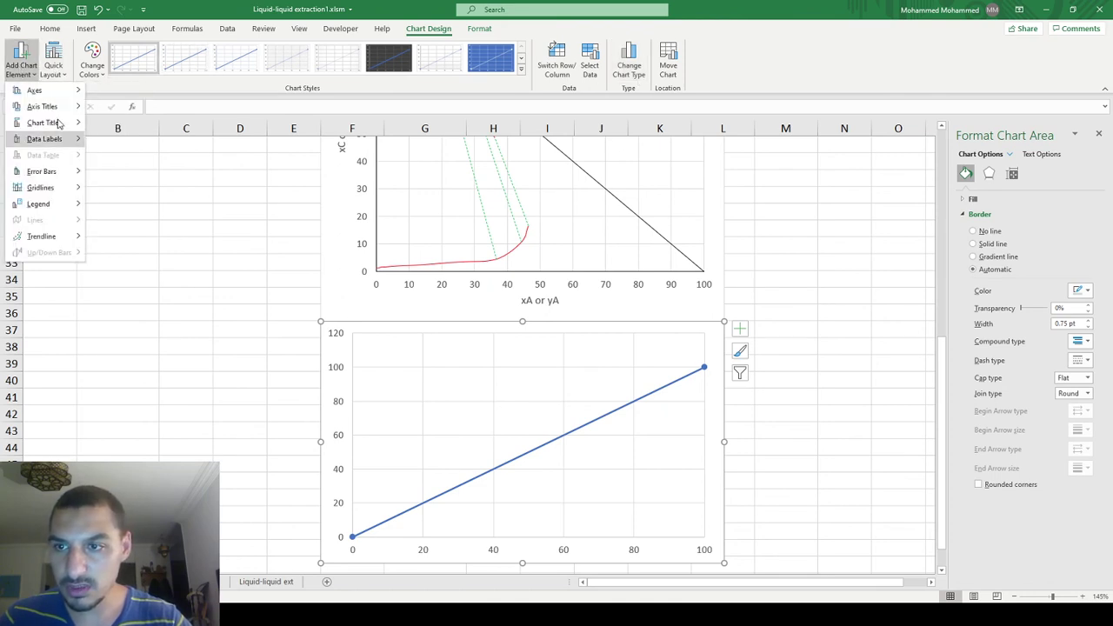
mouse_move(47, 106)
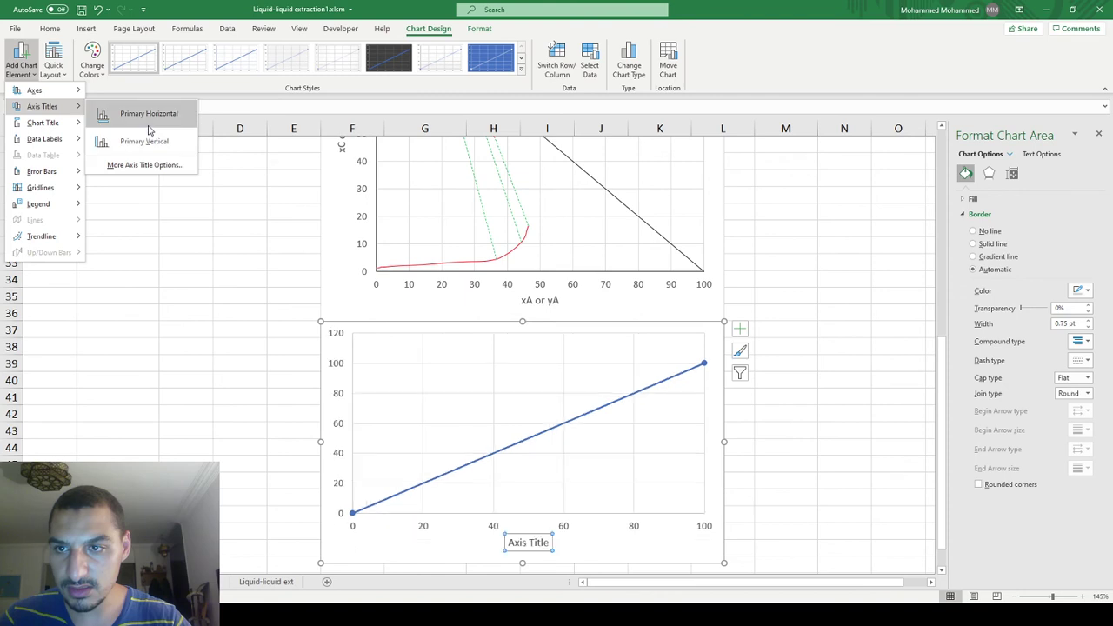
left_click(150, 128)
left_click(17, 65)
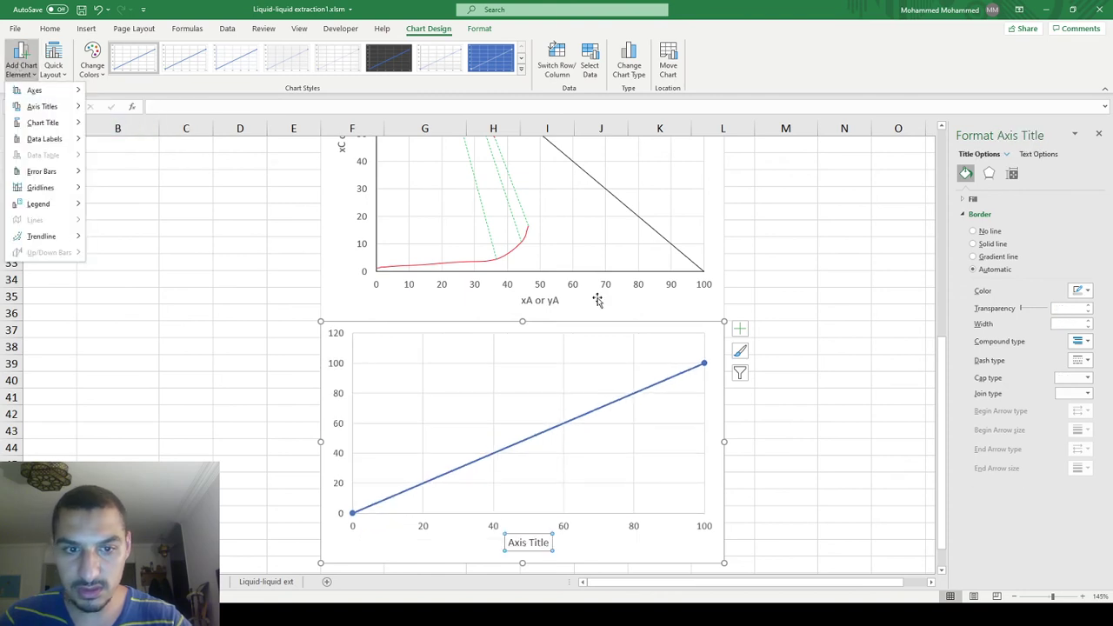
left_click(739, 328)
left_click(739, 329)
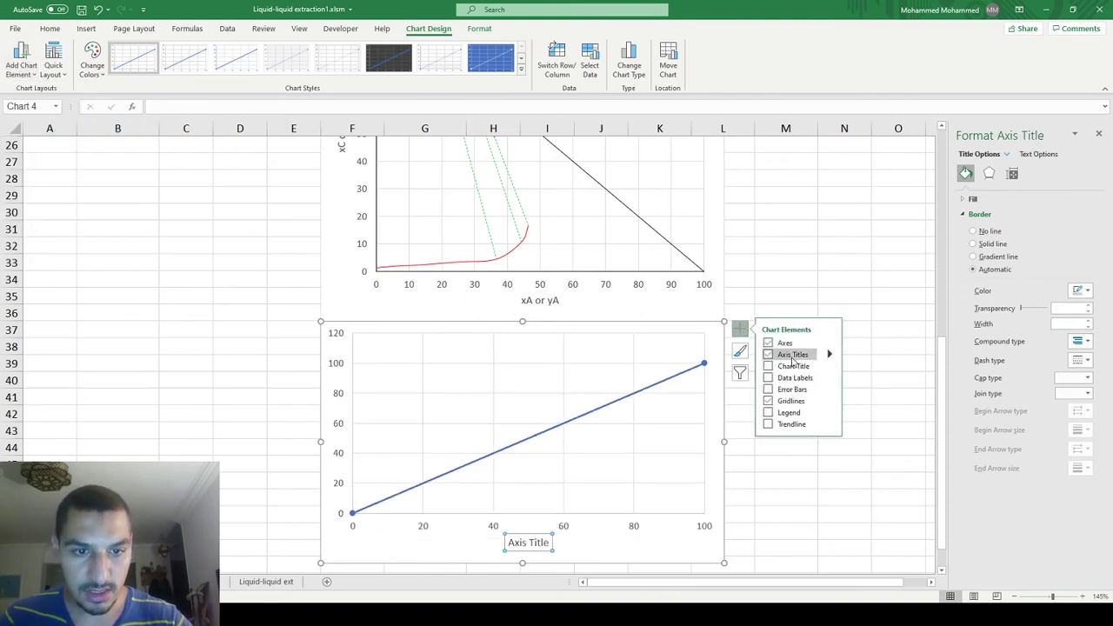
left_click(792, 356)
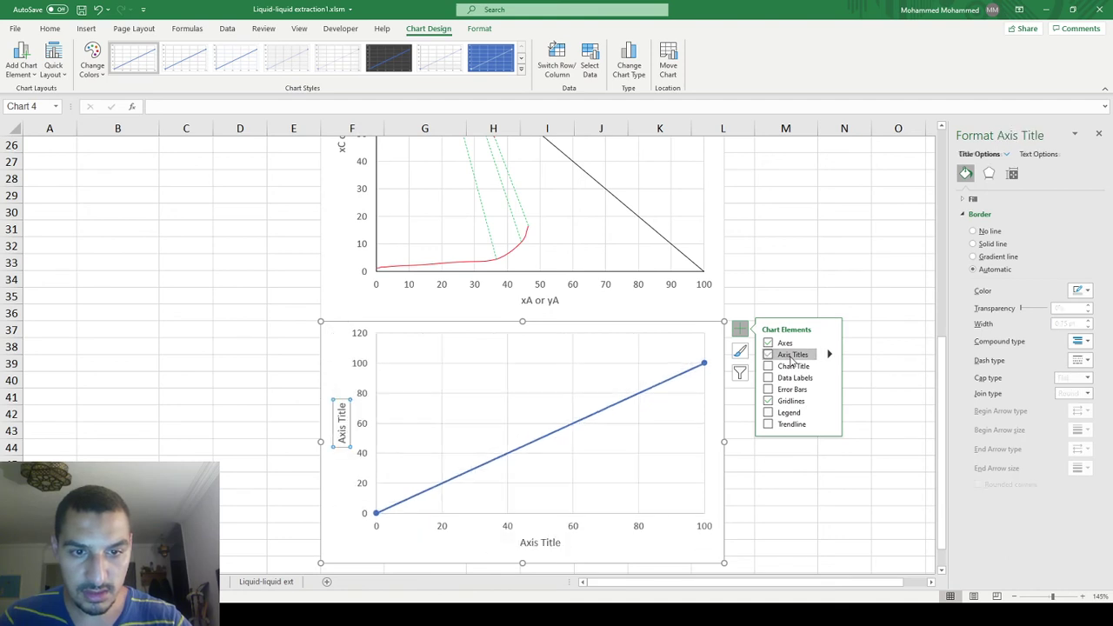
- Set the vertical axis maximum to 50
left_click(367, 334)
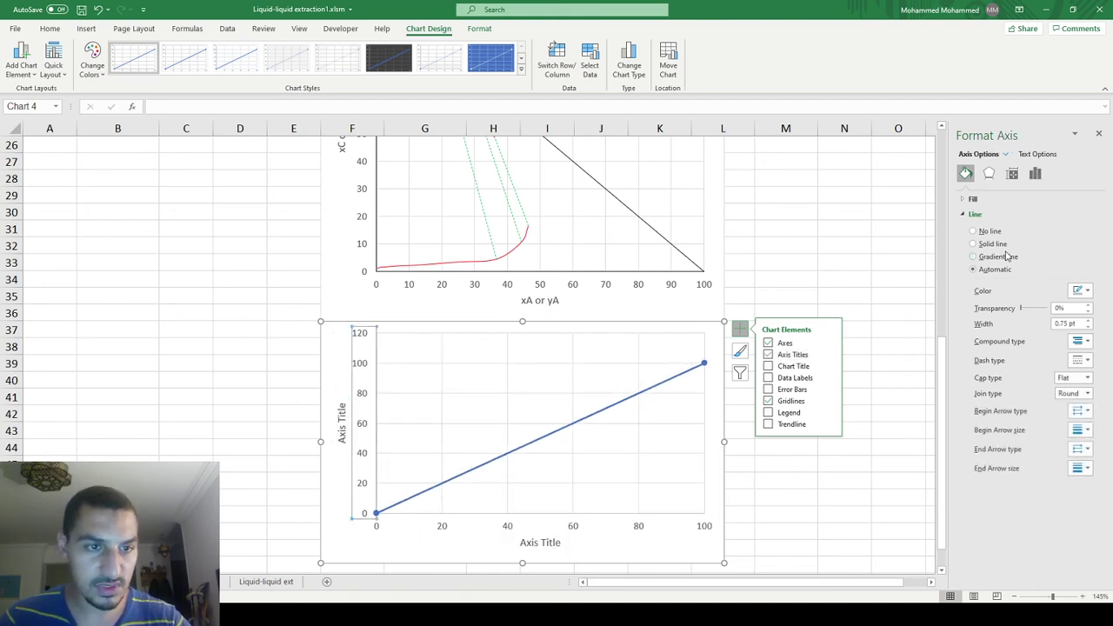
left_click(1034, 174)
left_click(988, 199)
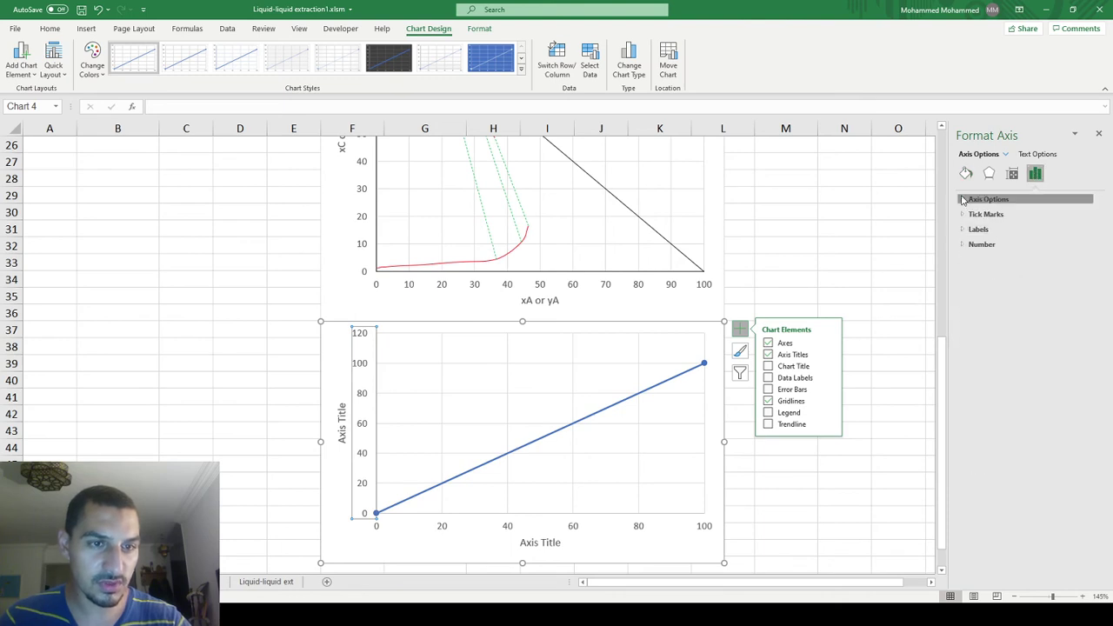
double_click(1039, 244)
type("100")
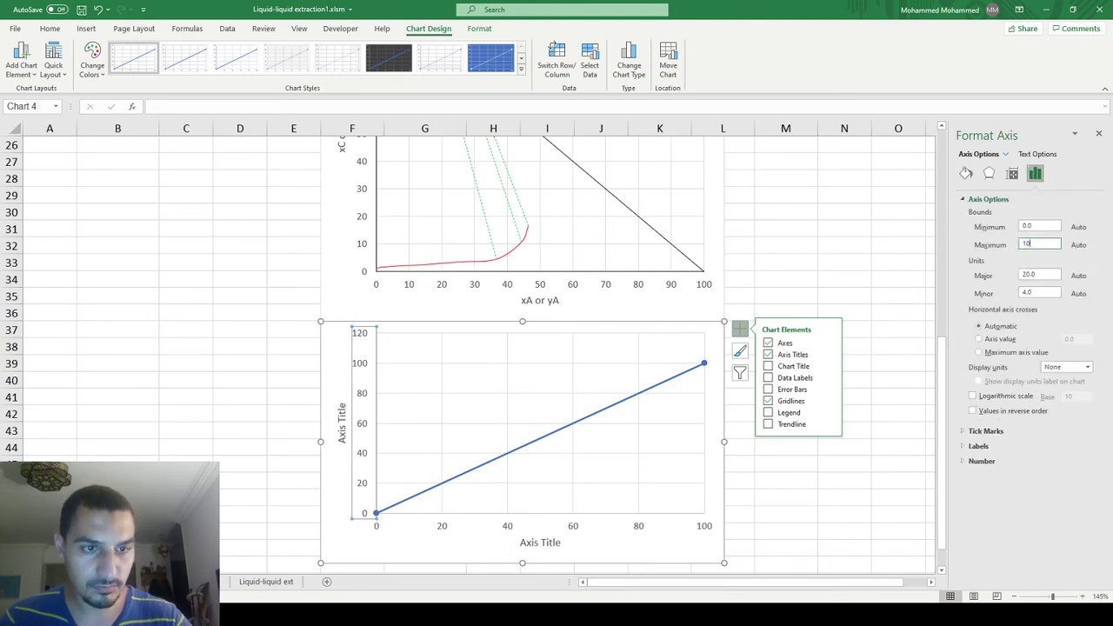
key("Return")
scroll(748, 234, "up", 2)
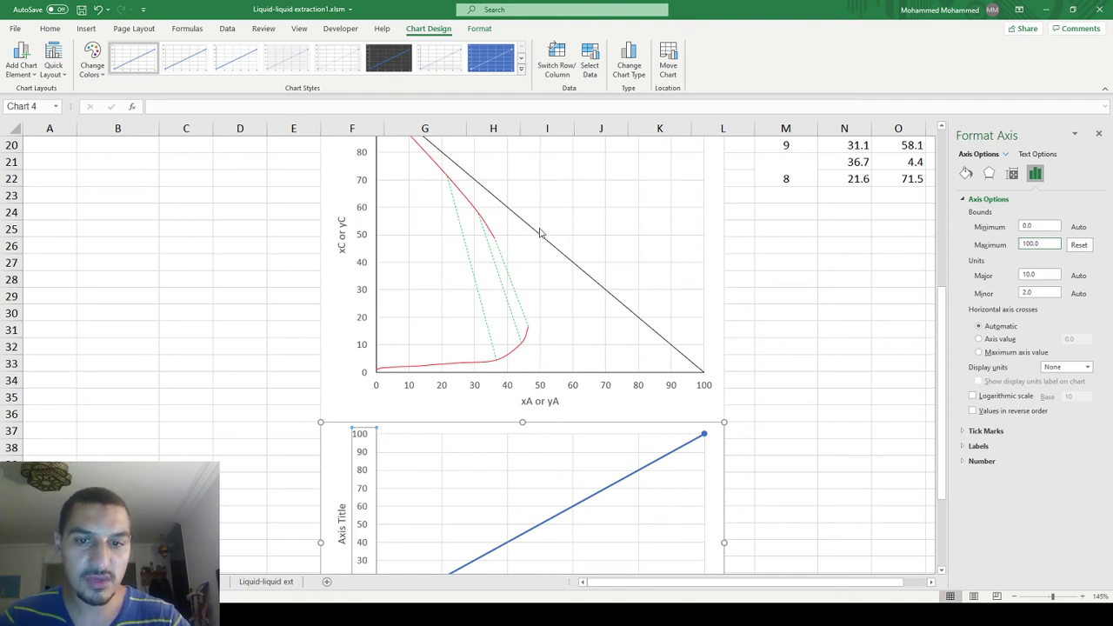
scroll(519, 472, "down", 3)
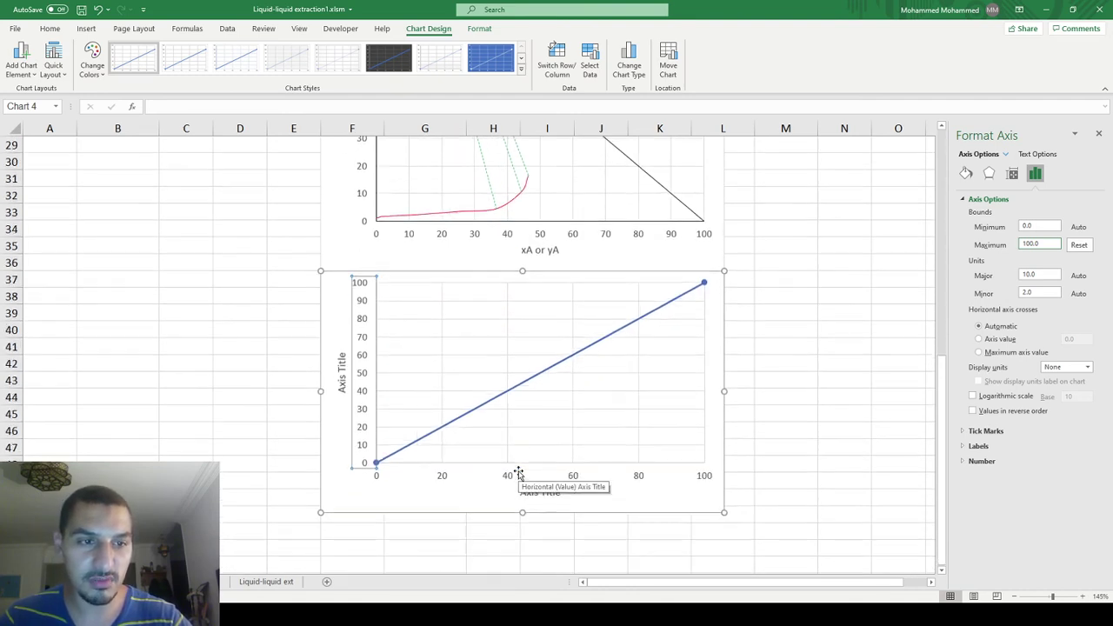
double_click(1035, 244)
type("50")
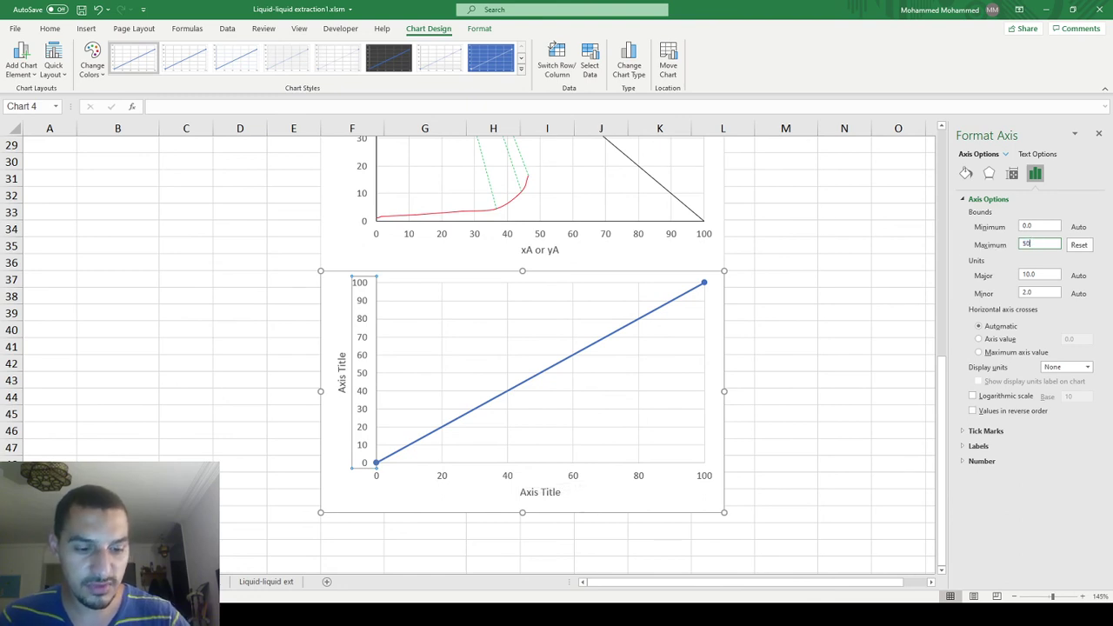
key("Return")
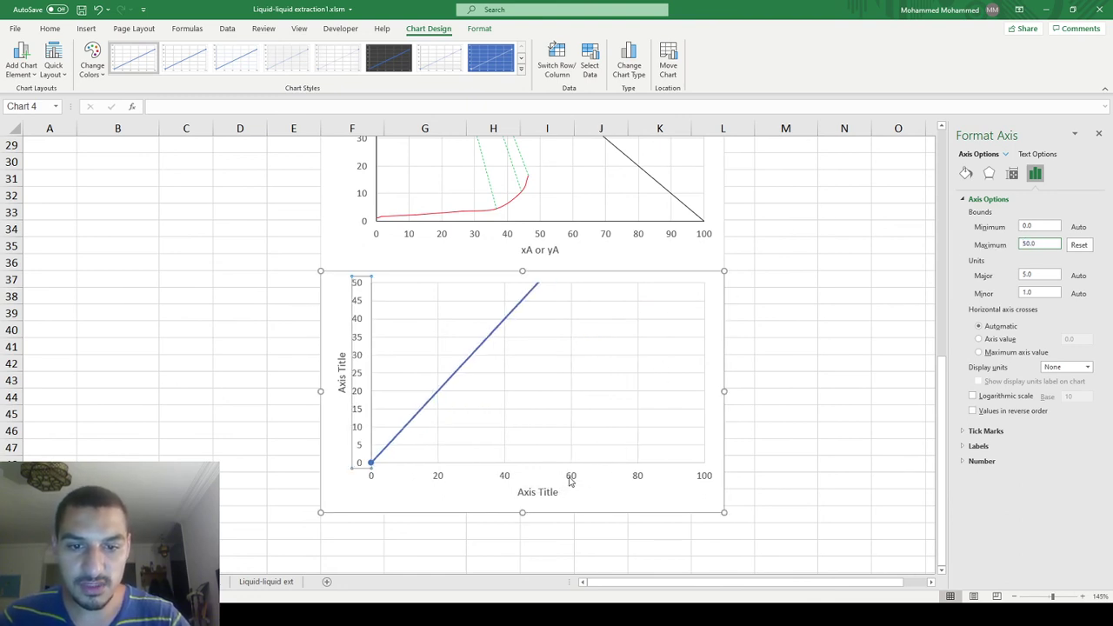
- Set the horizontal axis major unit to 10 and nudge the plot area slightly right
left_click(571, 480)
double_click(1037, 273)
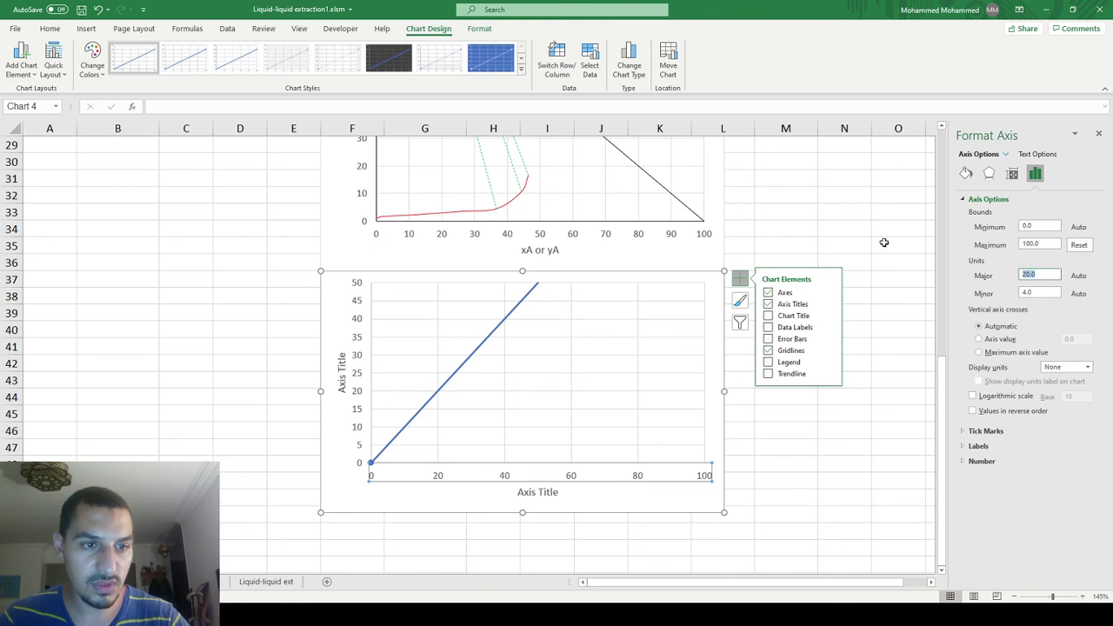
type("10")
key("Return")
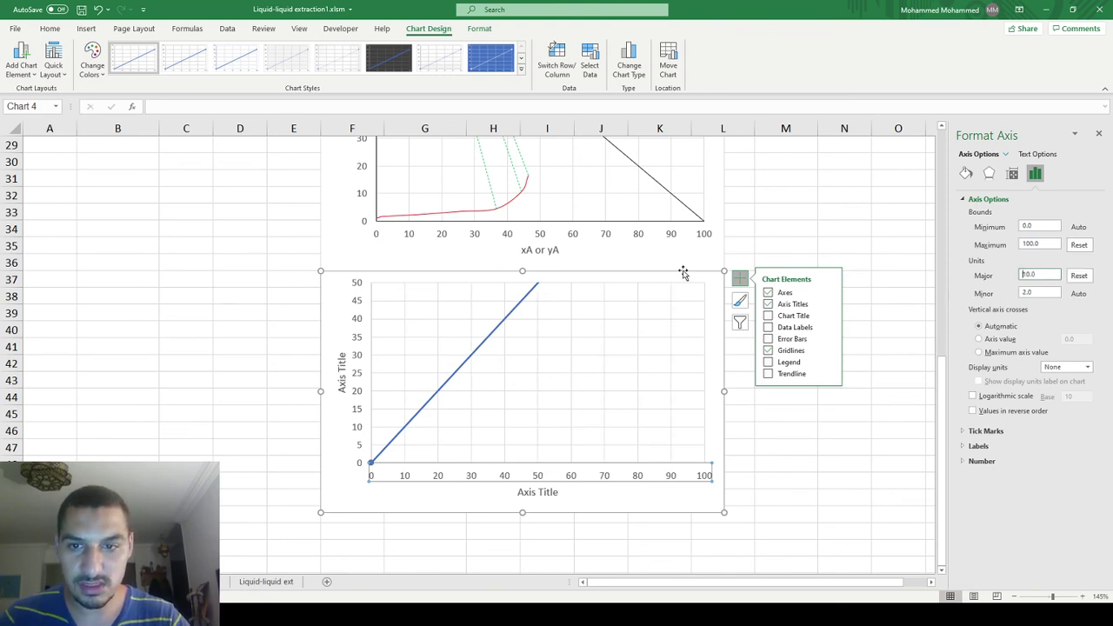
left_click(377, 376)
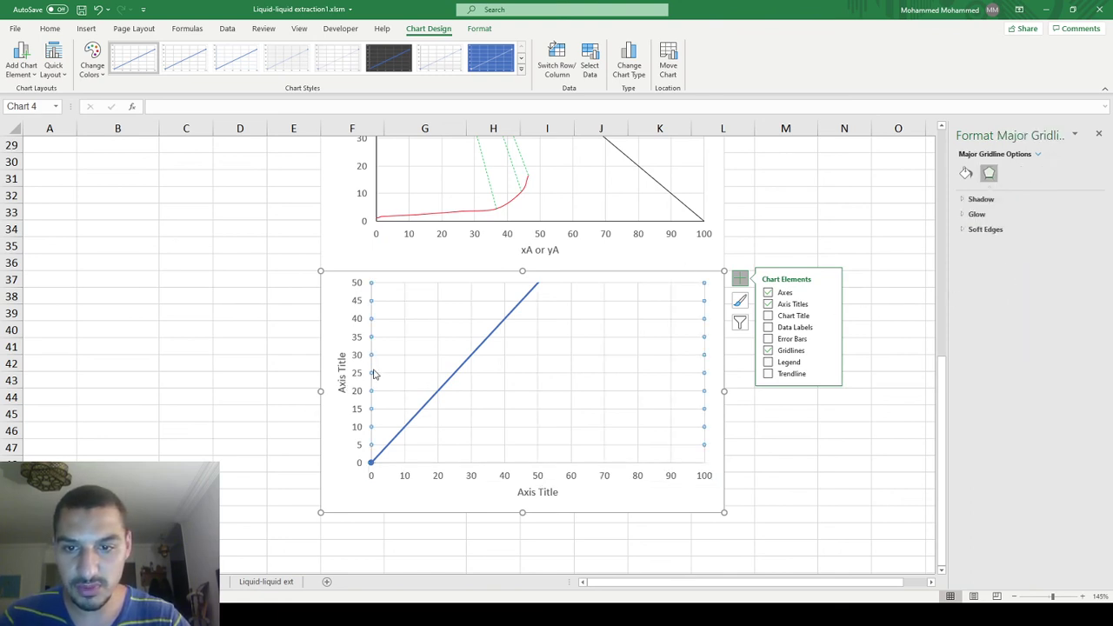
left_click_drag(374, 369, 375, 371)
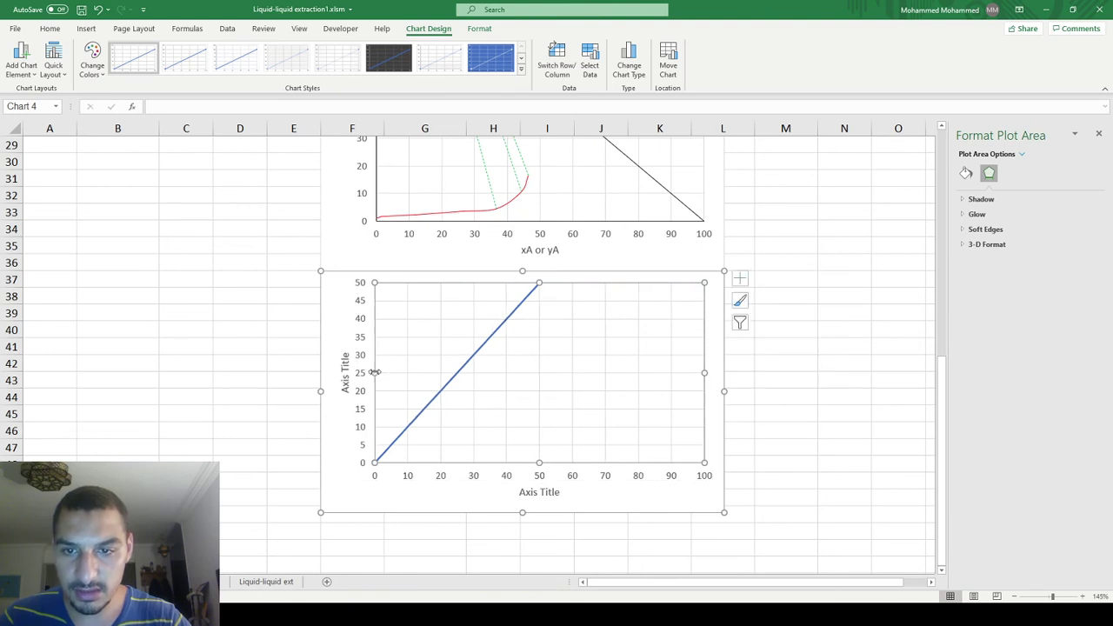
- Rename the axis titles to yA (vertical) and xA (horizontal)
left_click(346, 376)
triple_click(345, 374)
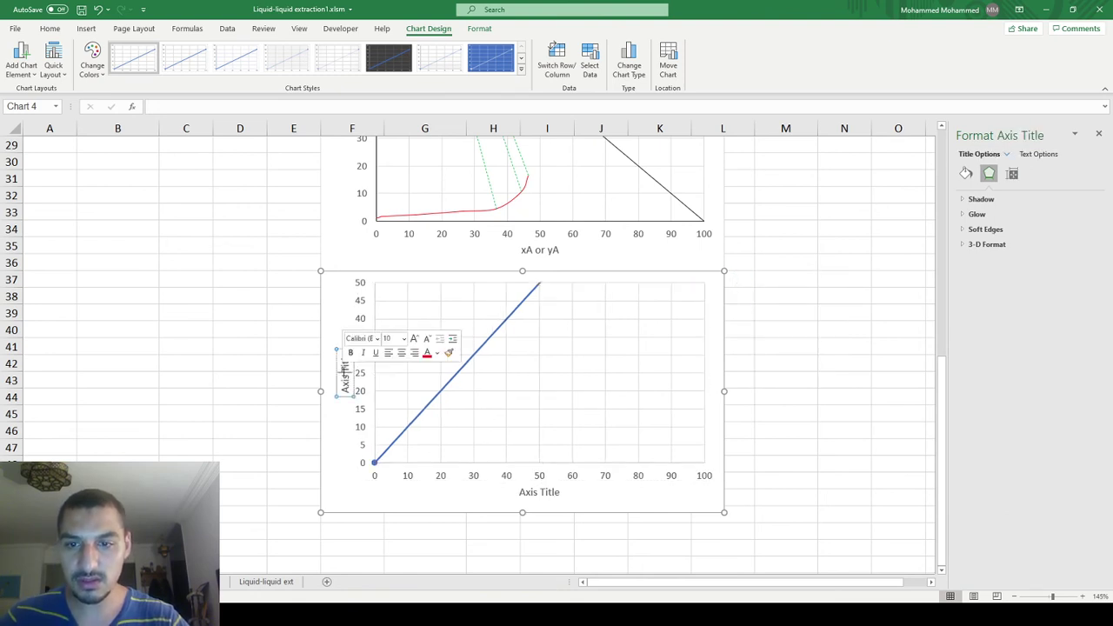
type("y")
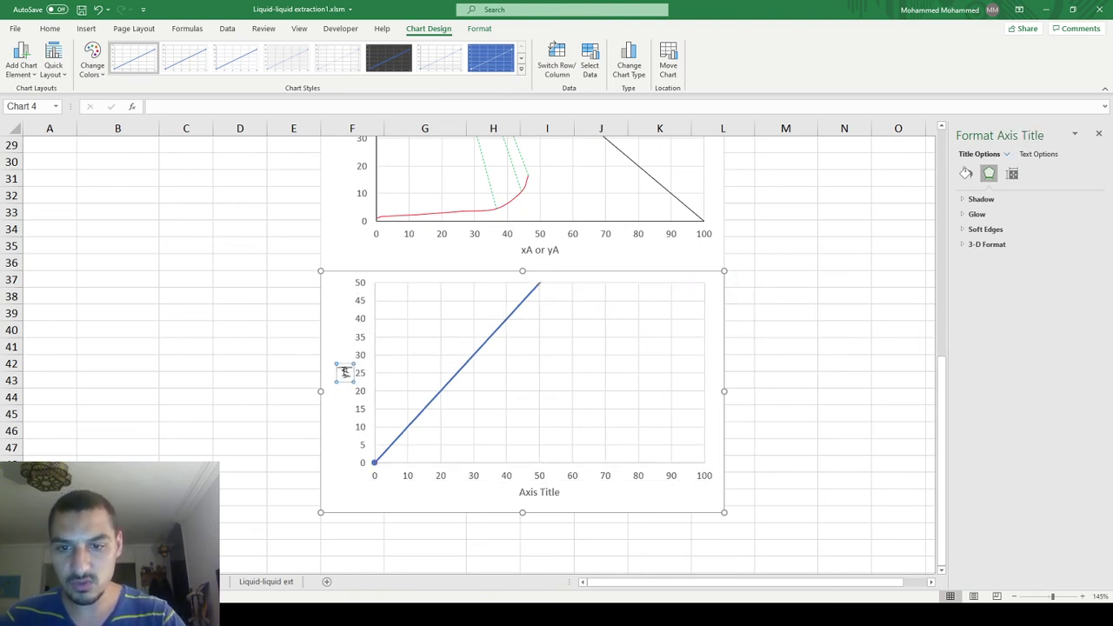
type("A")
left_click(540, 491)
triple_click(541, 491)
double_click(542, 492)
triple_click(542, 493)
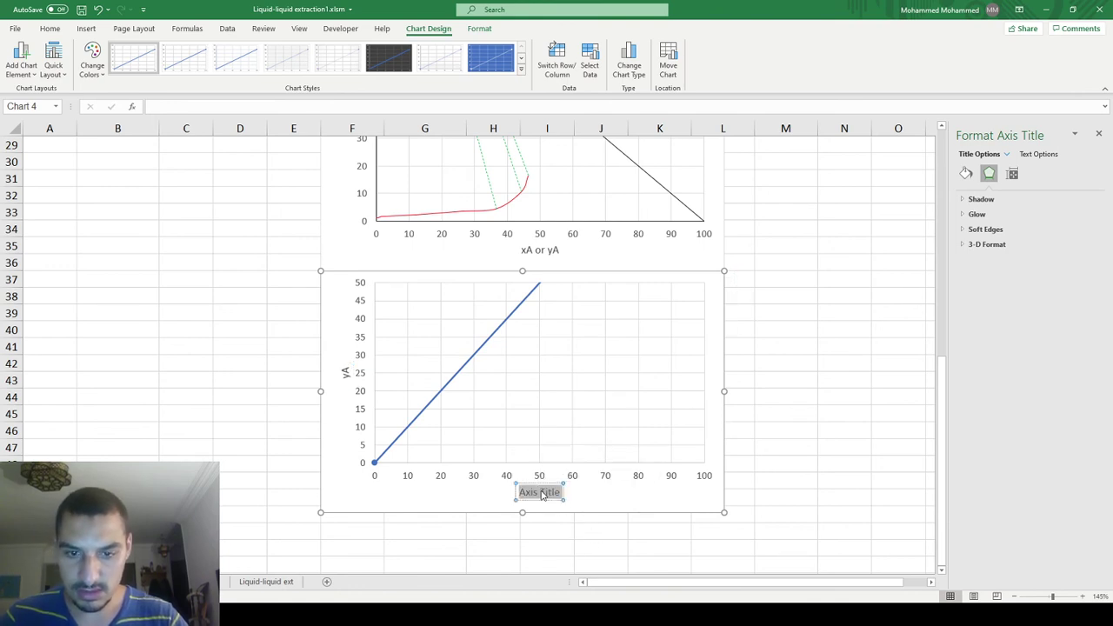
type("xA")
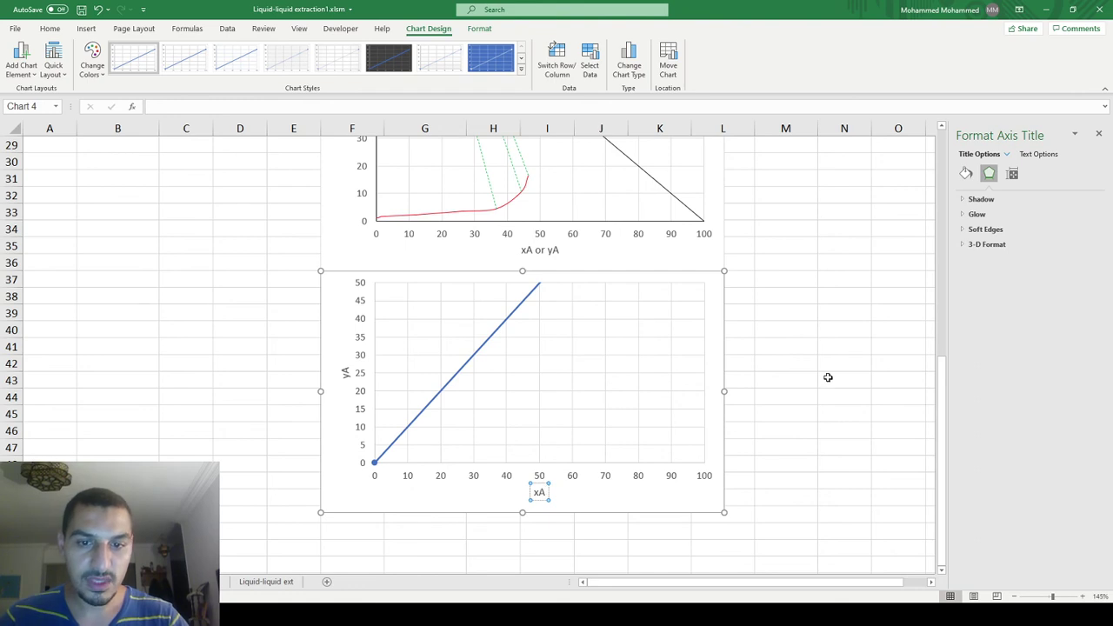
left_click(828, 378)
- Thin the 45° line series to a 0.75 pt solid line
left_click(504, 326)
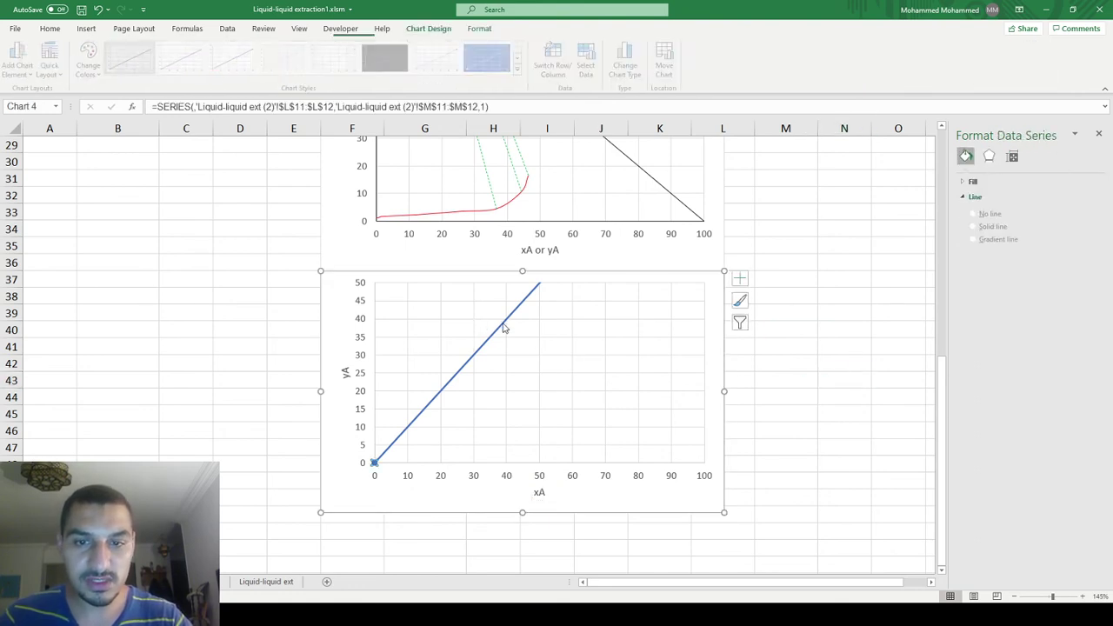
left_click(965, 174)
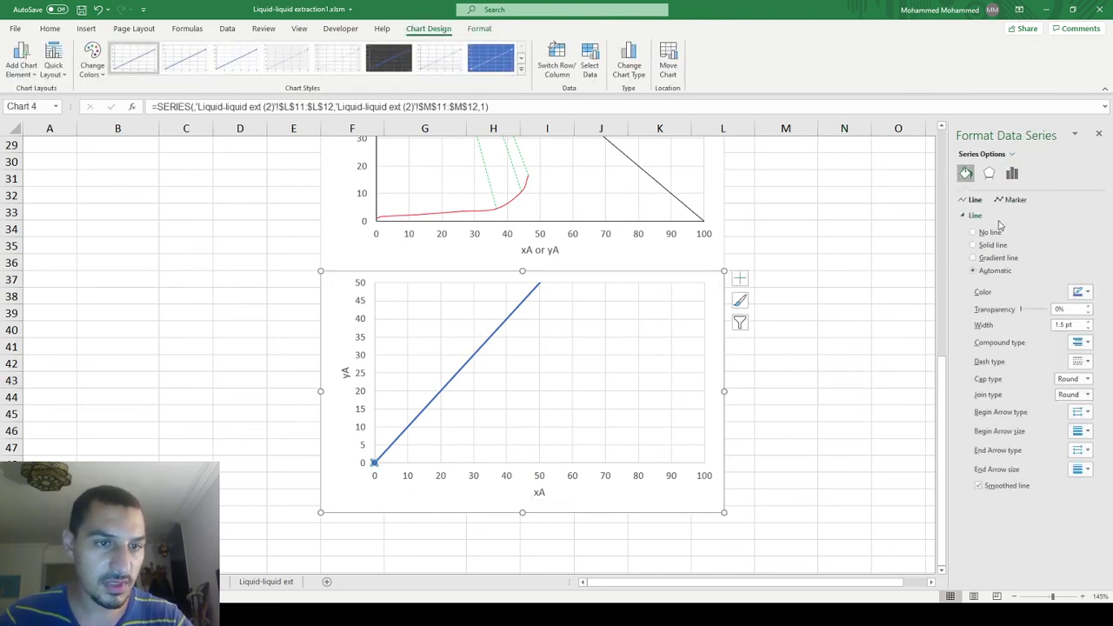
left_click(1012, 200)
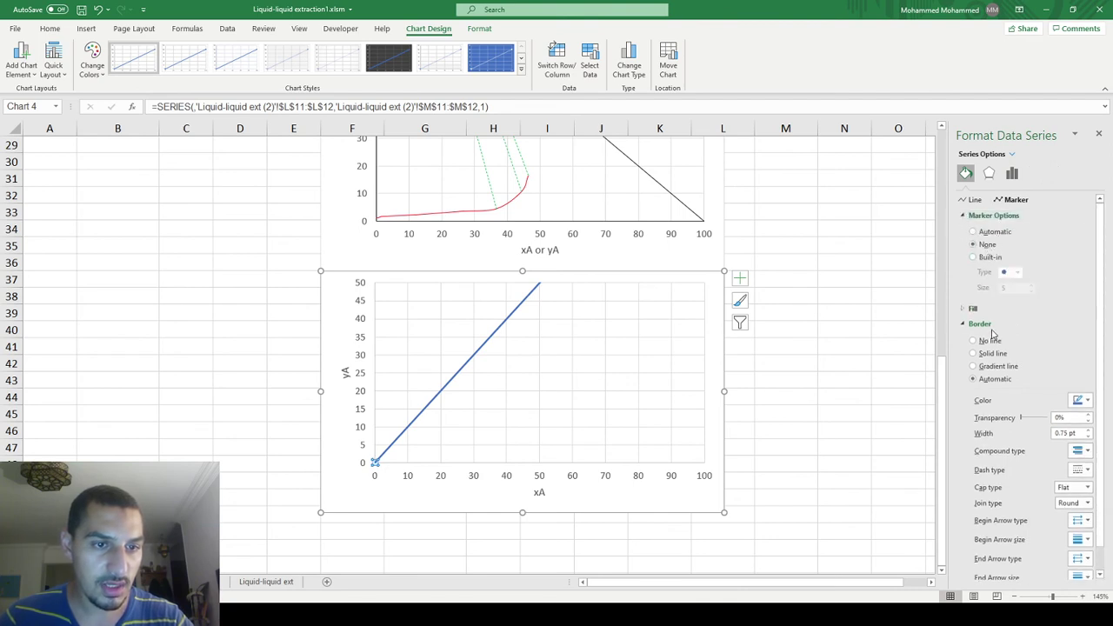
left_click(973, 201)
left_click(1088, 328)
left_click(1087, 328)
left_click(1087, 328)
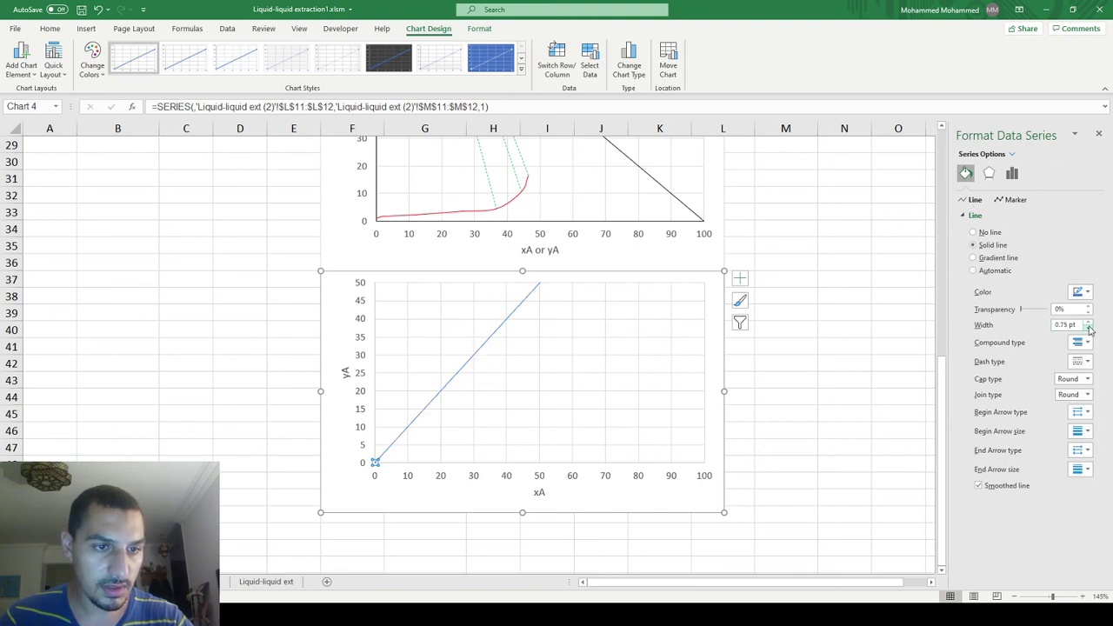
left_click(846, 364)
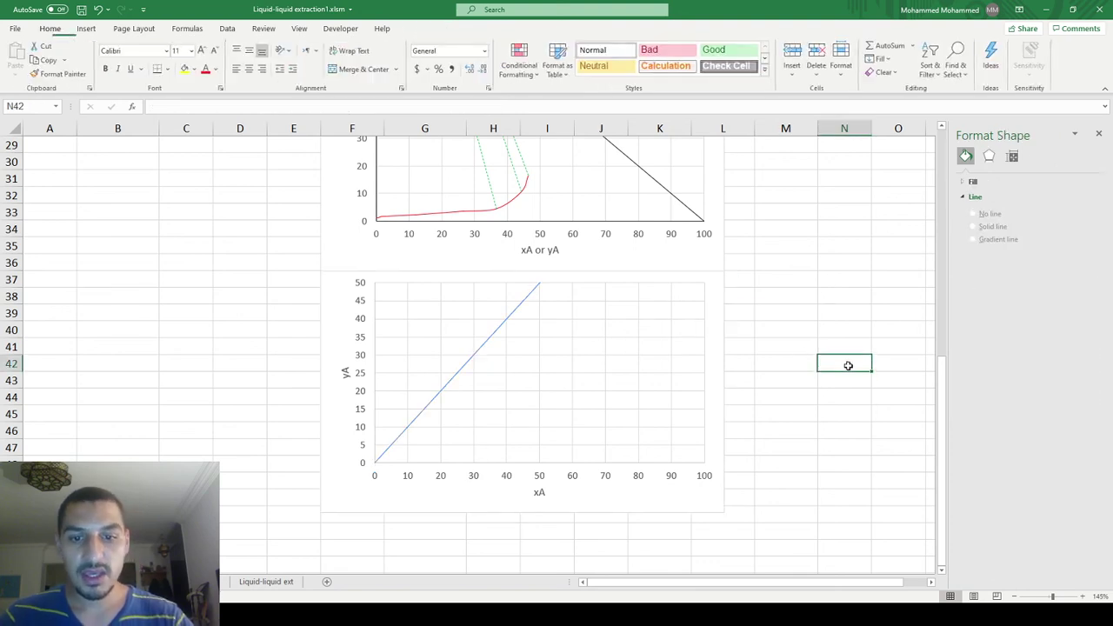
- Collapse the ribbon, review both layers' Acetic Acid columns, and bring up the lower chart's options
scroll(596, 308, "up", 1)
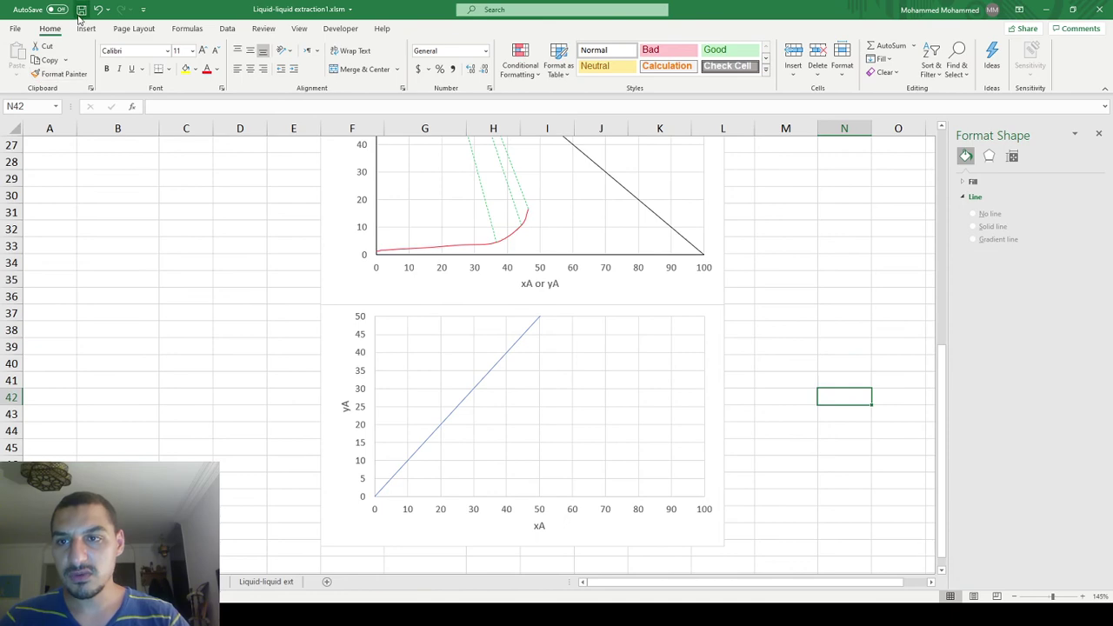
double_click(49, 28)
scroll(214, 199, "up", 6)
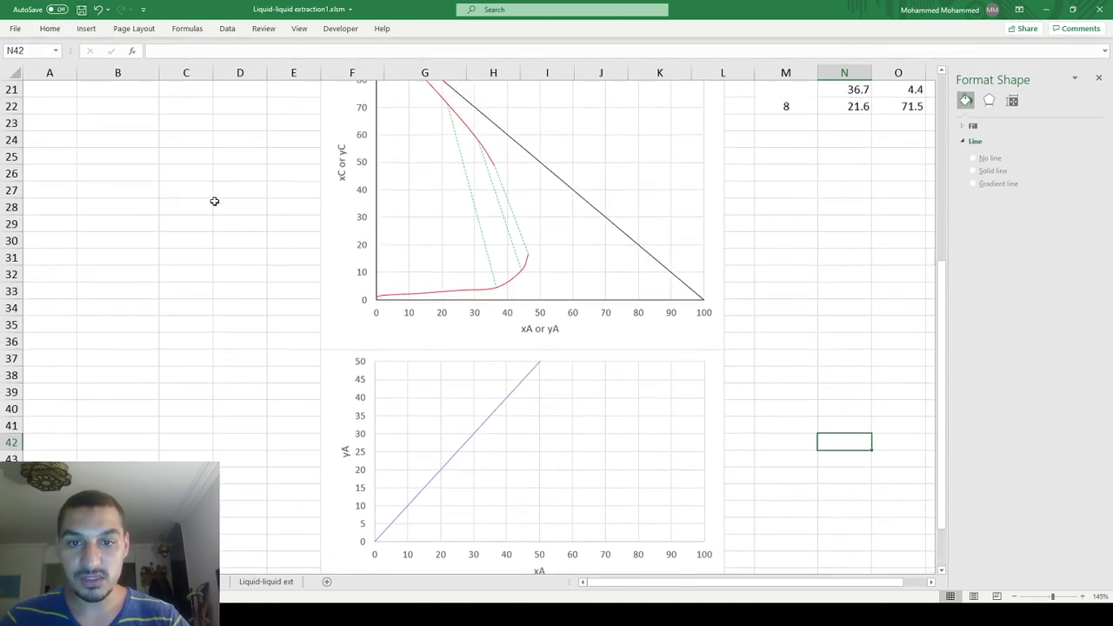
scroll(227, 230, "up", 2)
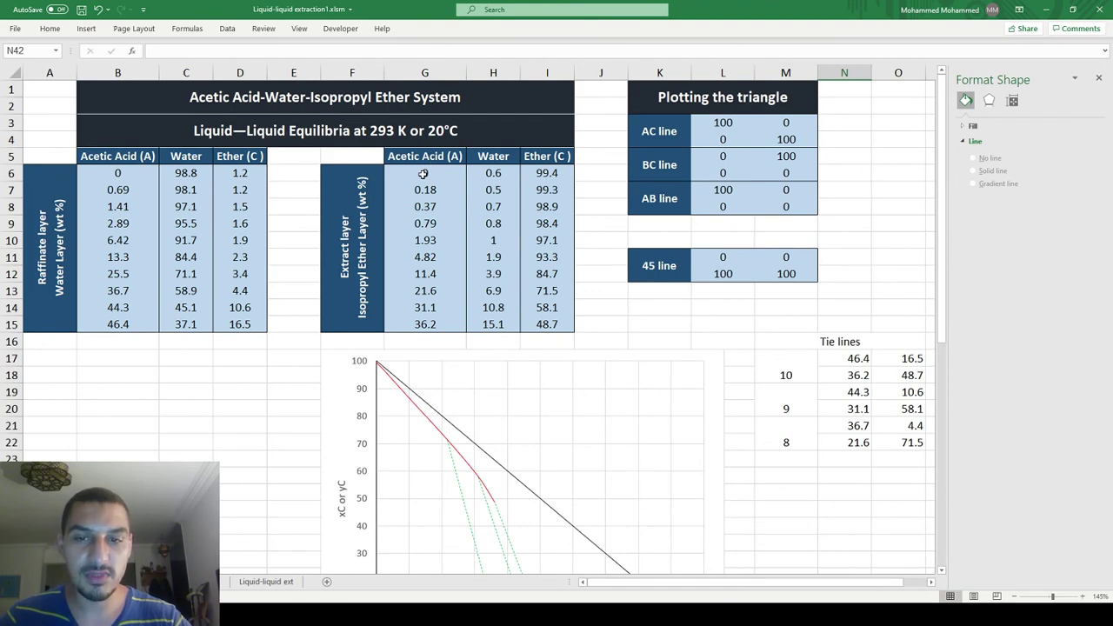
left_click_drag(417, 163, 424, 323)
left_click_drag(113, 156, 117, 323)
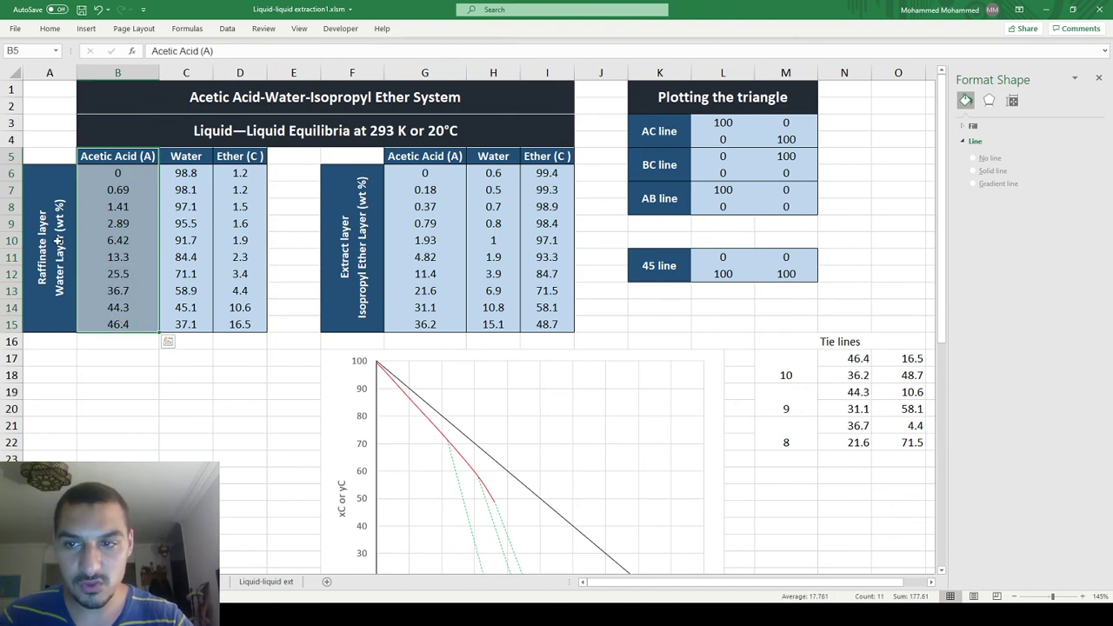
scroll(447, 350, "down", 6)
right_click(568, 447)
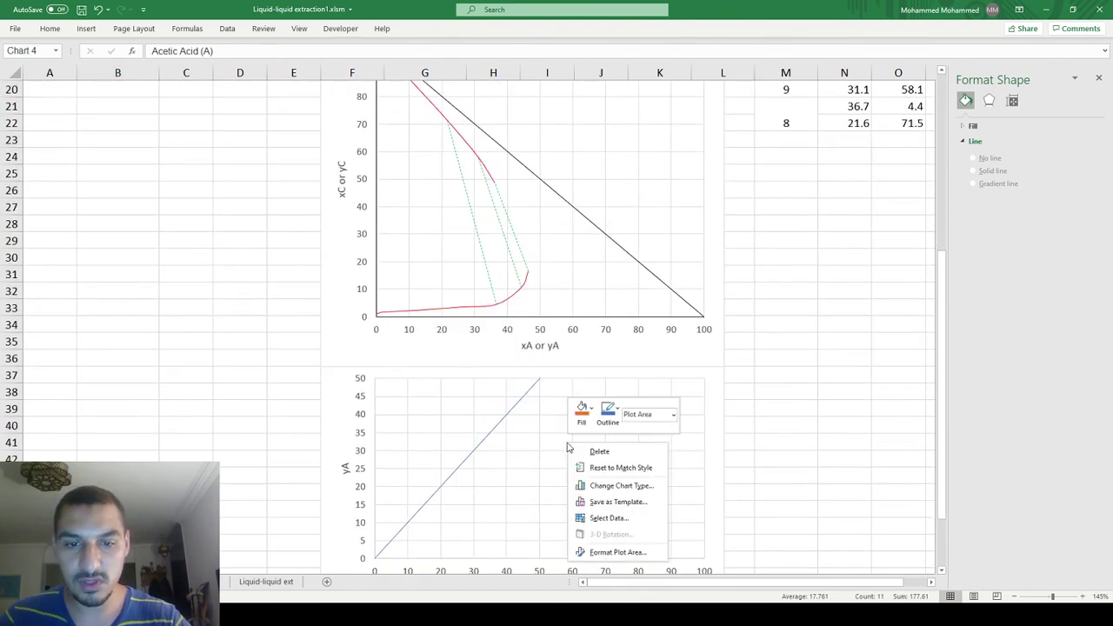
- Name the diagonal series '45 line' and add an 'equilibrium curve' series with X=B6:B15, Y=G6:G15
left_click(613, 518)
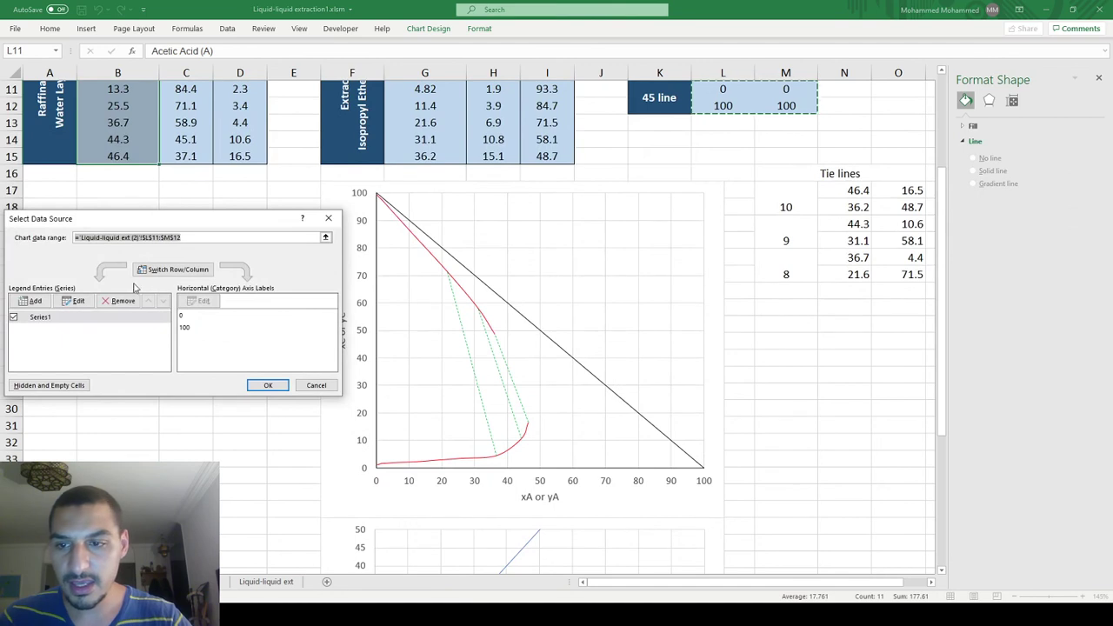
left_click(73, 300)
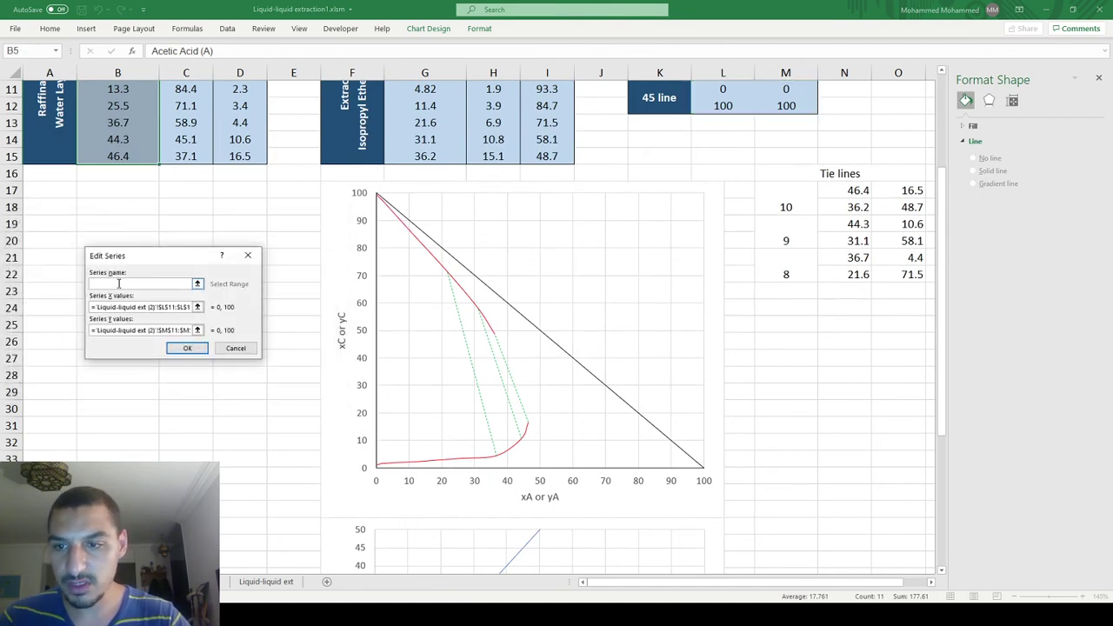
type("45 line")
key("Return")
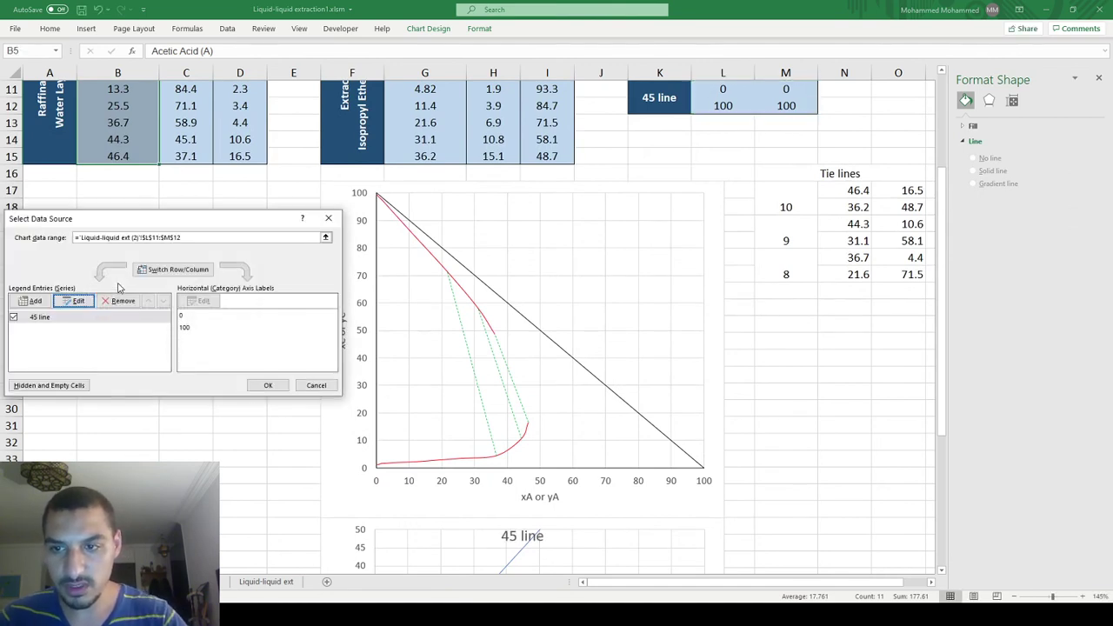
left_click(32, 301)
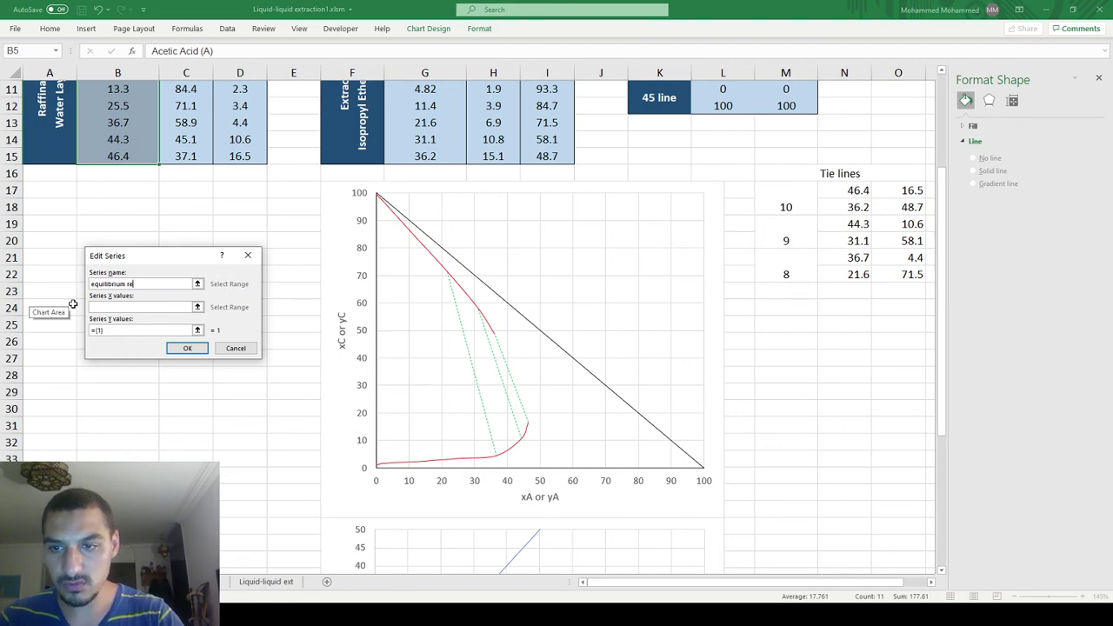
left_click(139, 306)
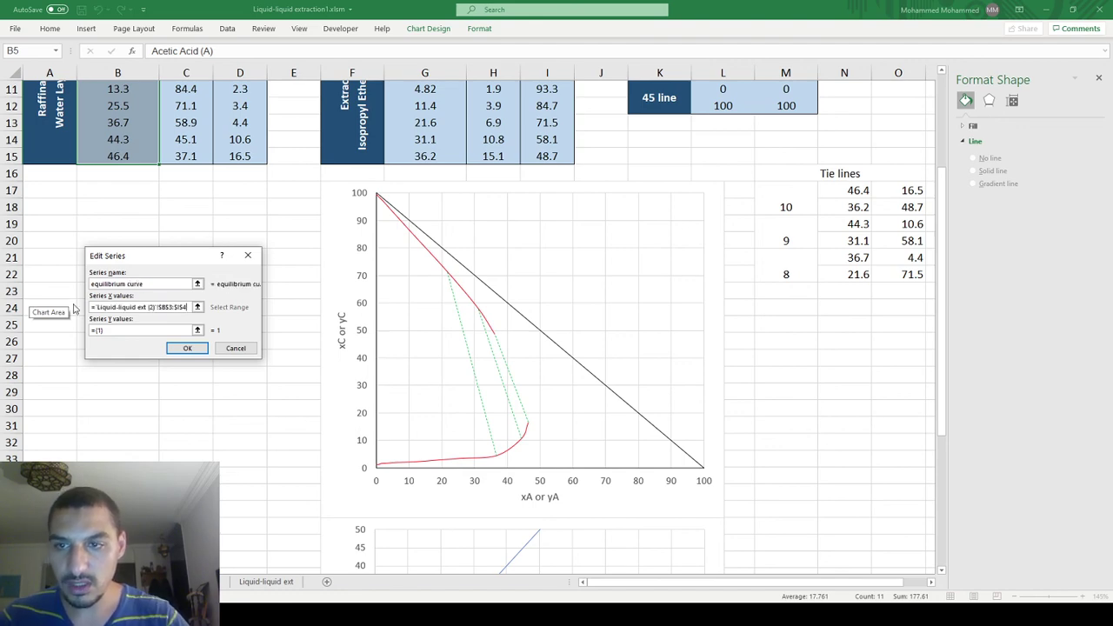
scroll(118, 217, "up", 3)
left_click_drag(118, 139, 117, 290)
left_click(140, 329)
left_click(425, 139)
left_click(187, 347)
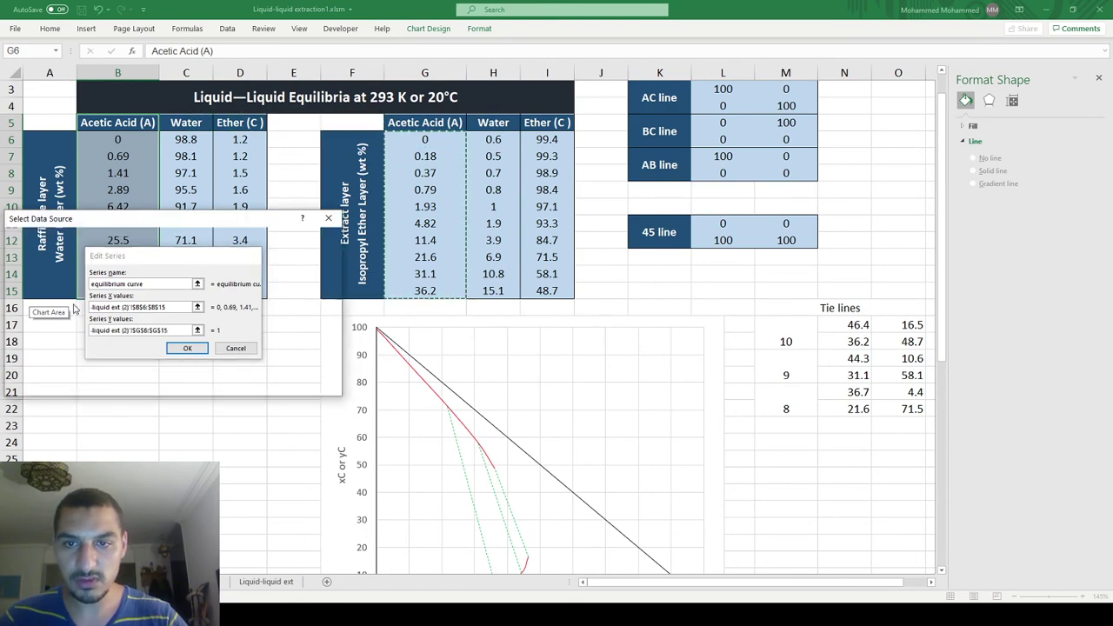
left_click(268, 385)
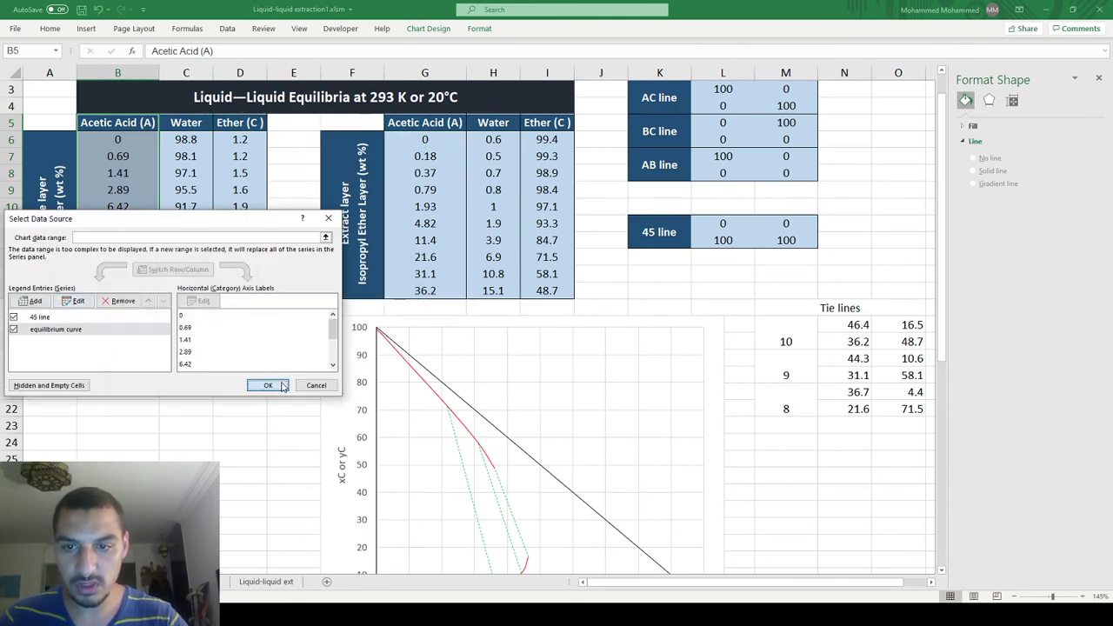
- Color the equilibrium curve red and deselect the chart
scroll(280, 386, "down", 7)
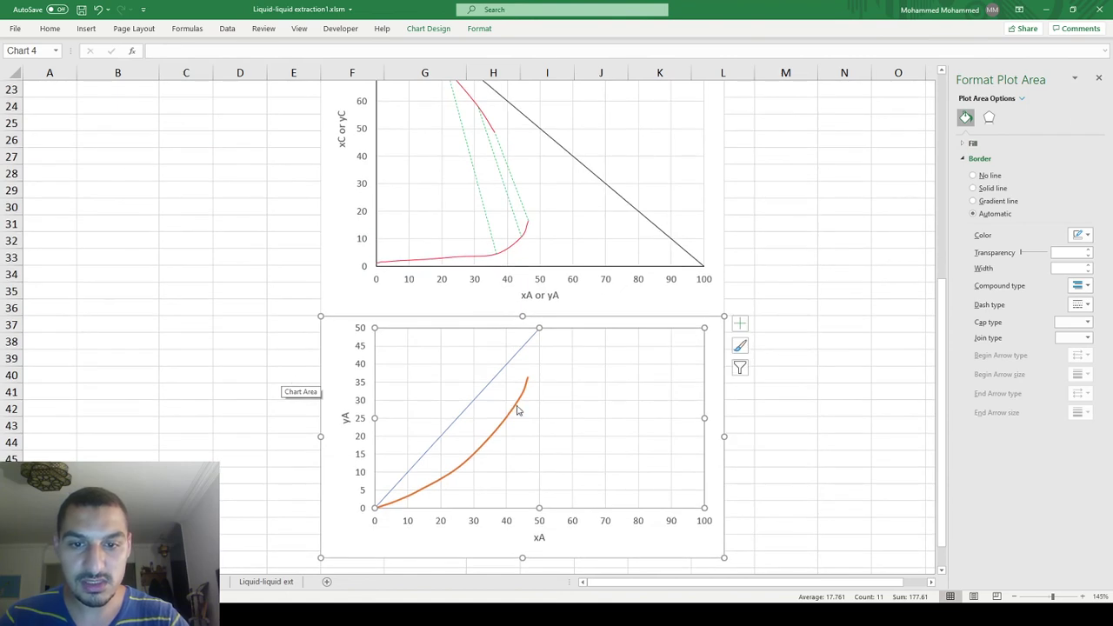
left_click(517, 408)
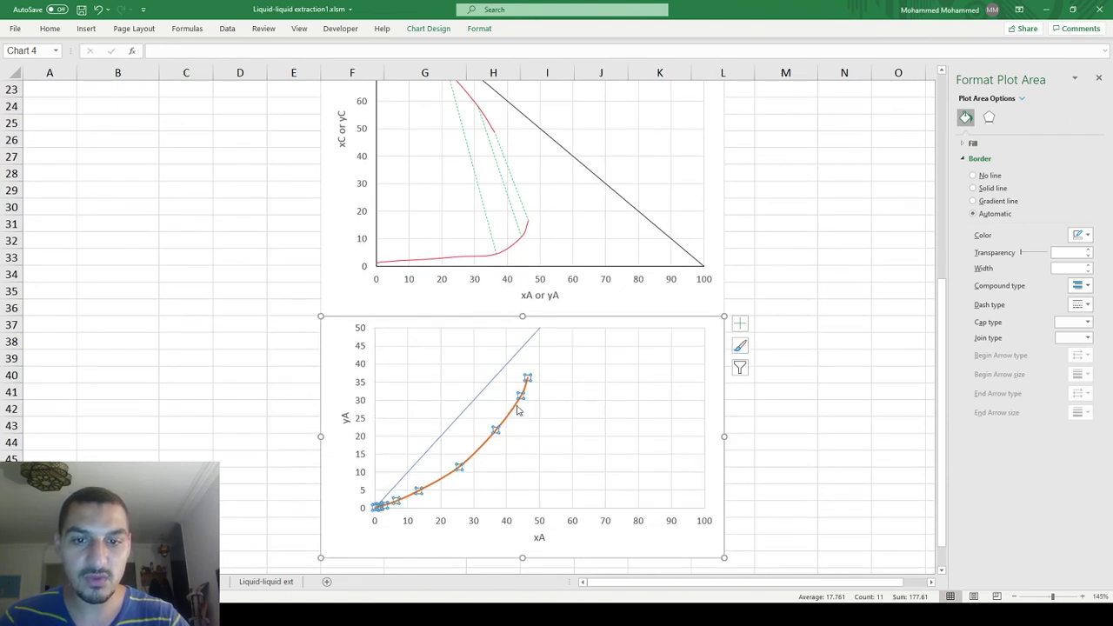
left_click(1087, 236)
left_click(1029, 346)
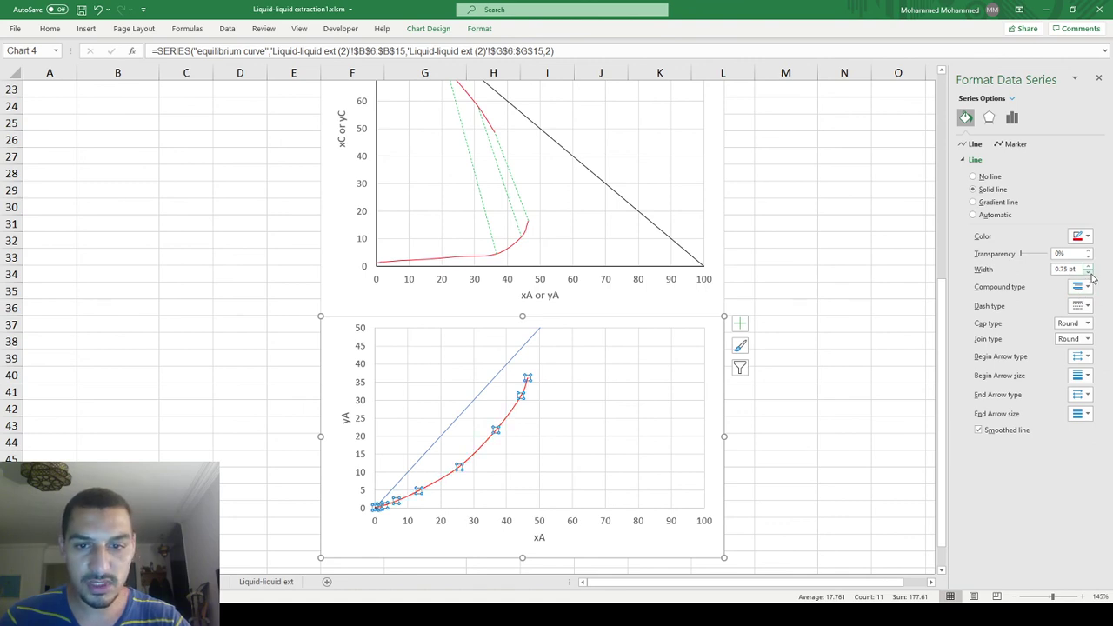
left_click(705, 363)
left_click(760, 406)
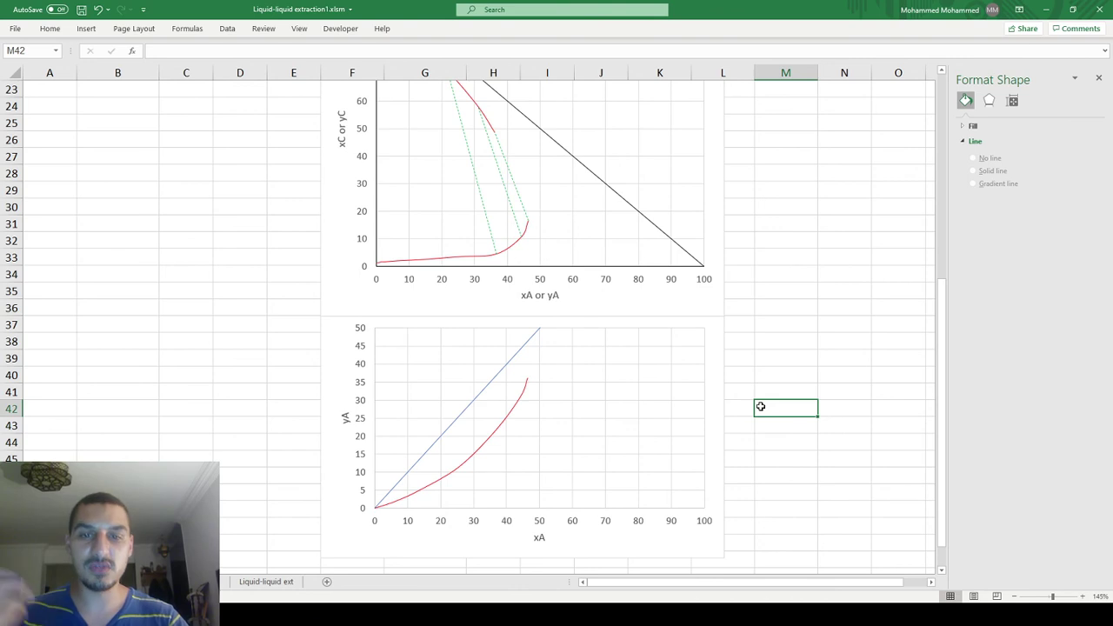
scroll(635, 374, "up", 2)
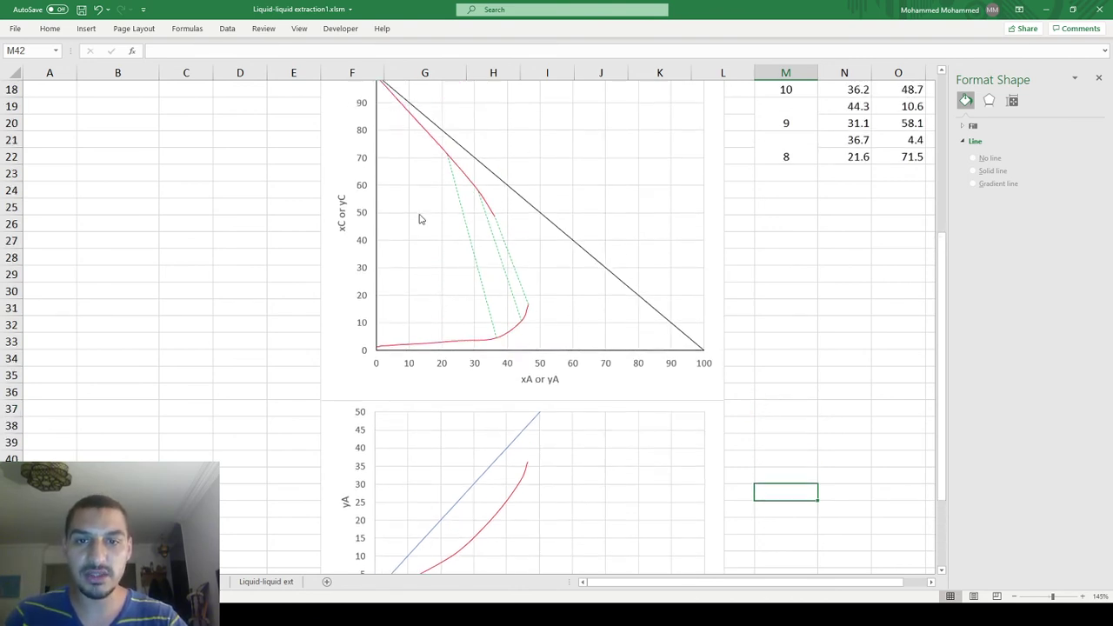
scroll(477, 383, "down", 2)
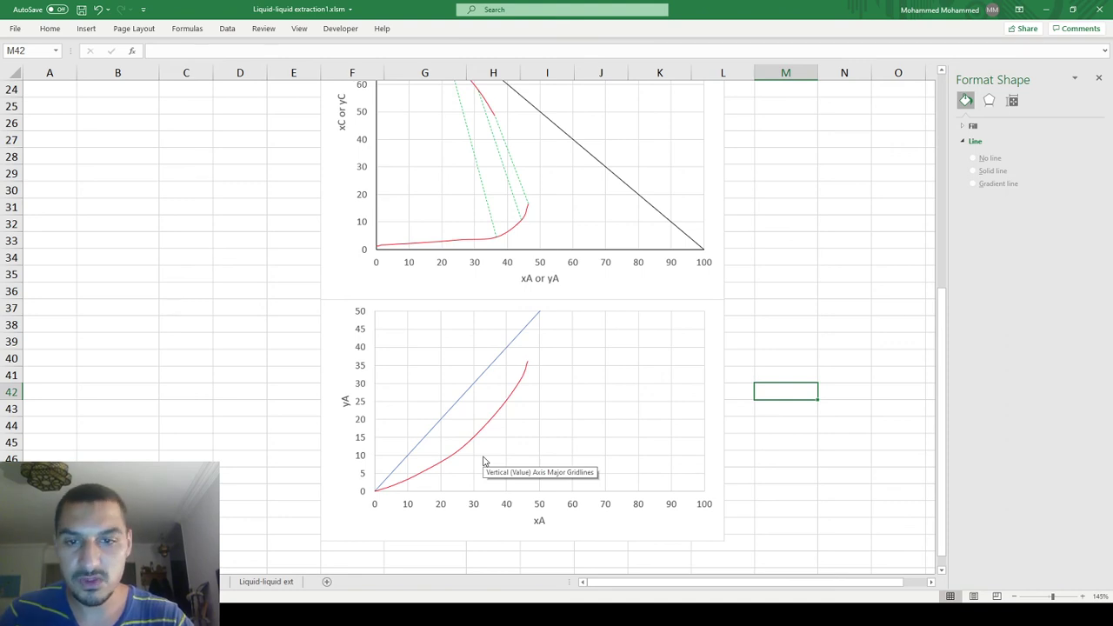
scroll(484, 461, "up", 2)
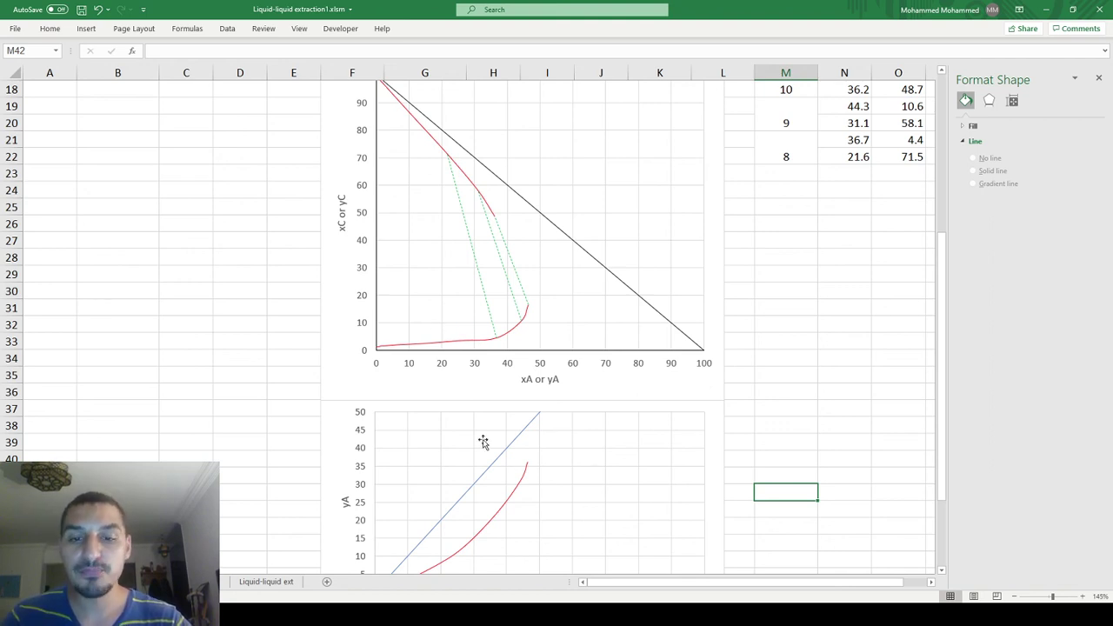
scroll(484, 441, "down", 2)
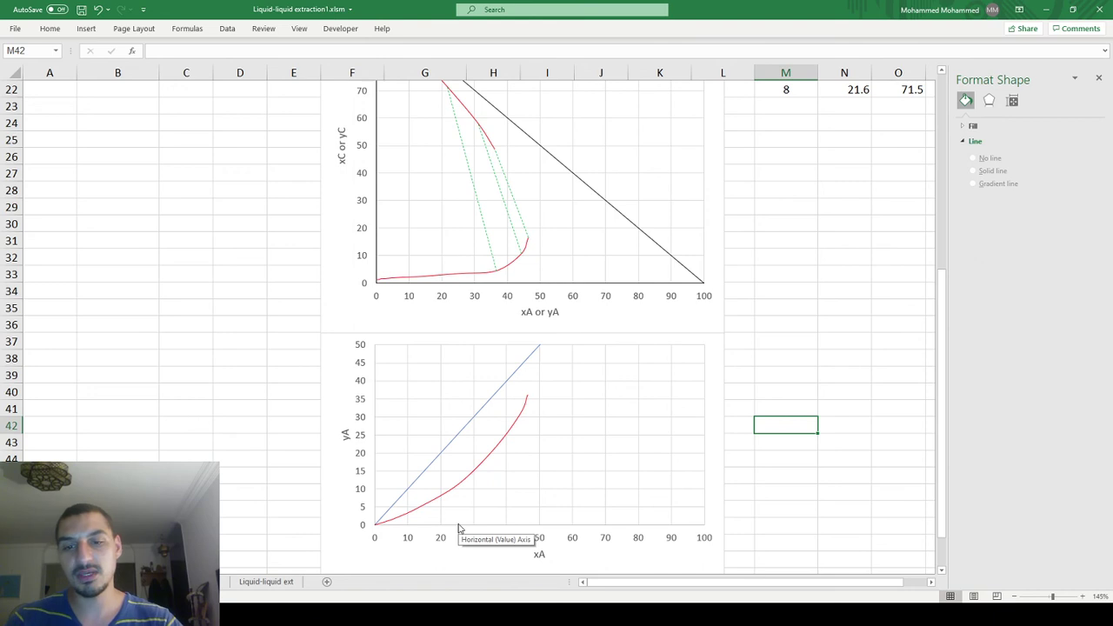
scroll(458, 527, "up", 4)
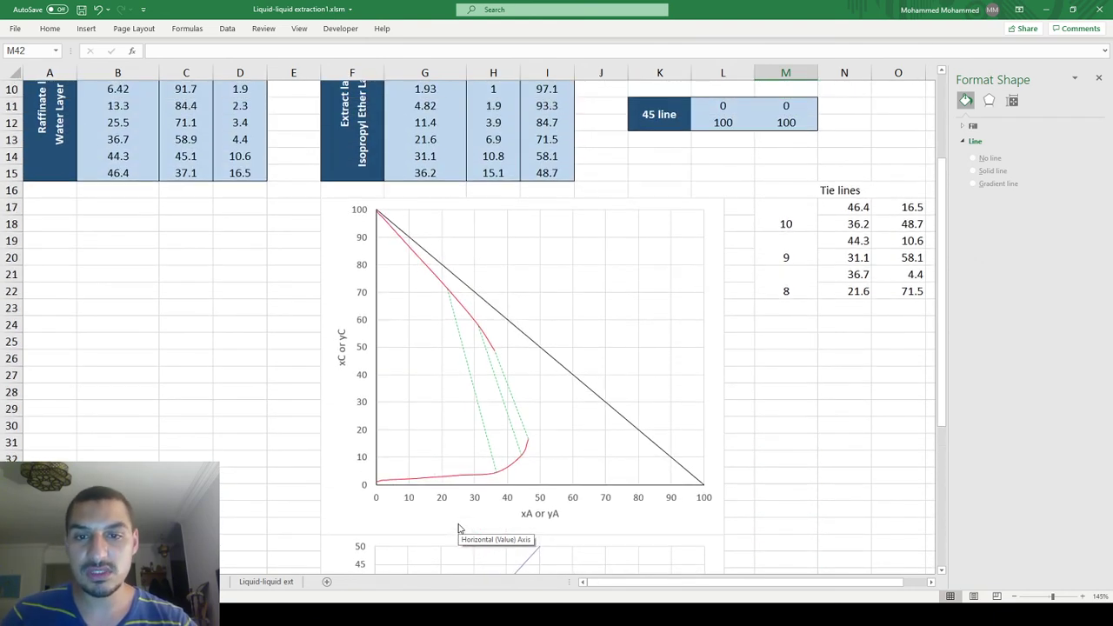